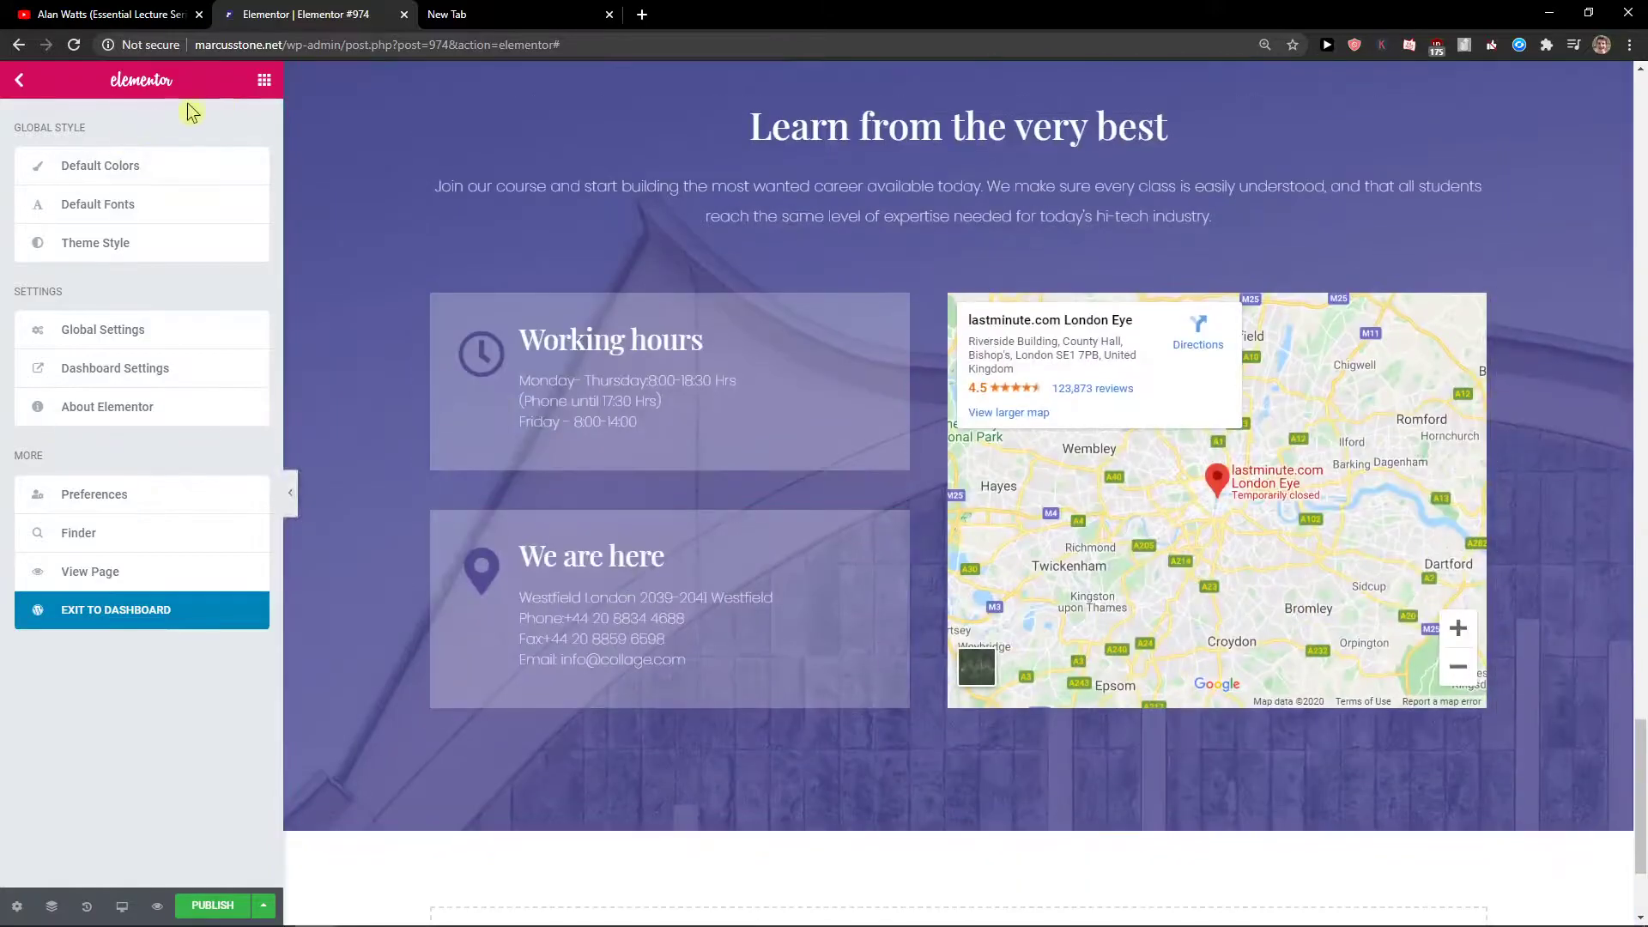
Step: Add a new section with four equal columns below the "Learn from the very best" section
{"action": "left_click", "coordinate": [262, 83]}
{"action": "scroll", "coordinate": [908, 662], "scroll_direction": "down", "scroll_amount": 3}
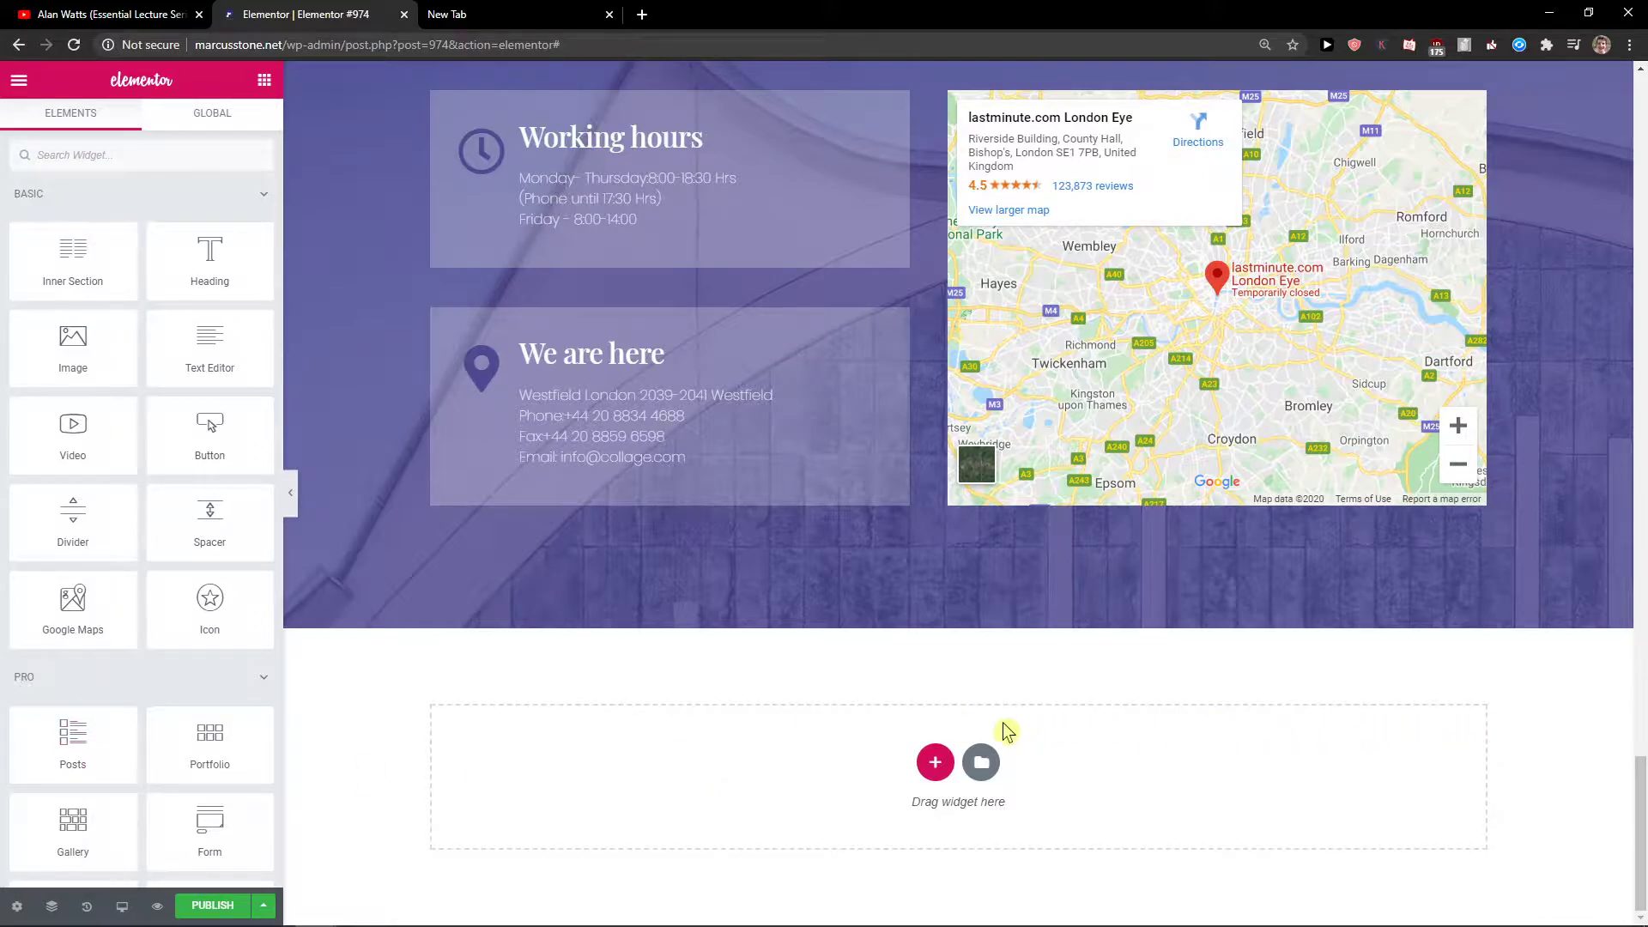
{"action": "left_click", "coordinate": [935, 764]}
{"action": "scroll", "coordinate": [589, 700], "scroll_direction": "down", "scroll_amount": 1}
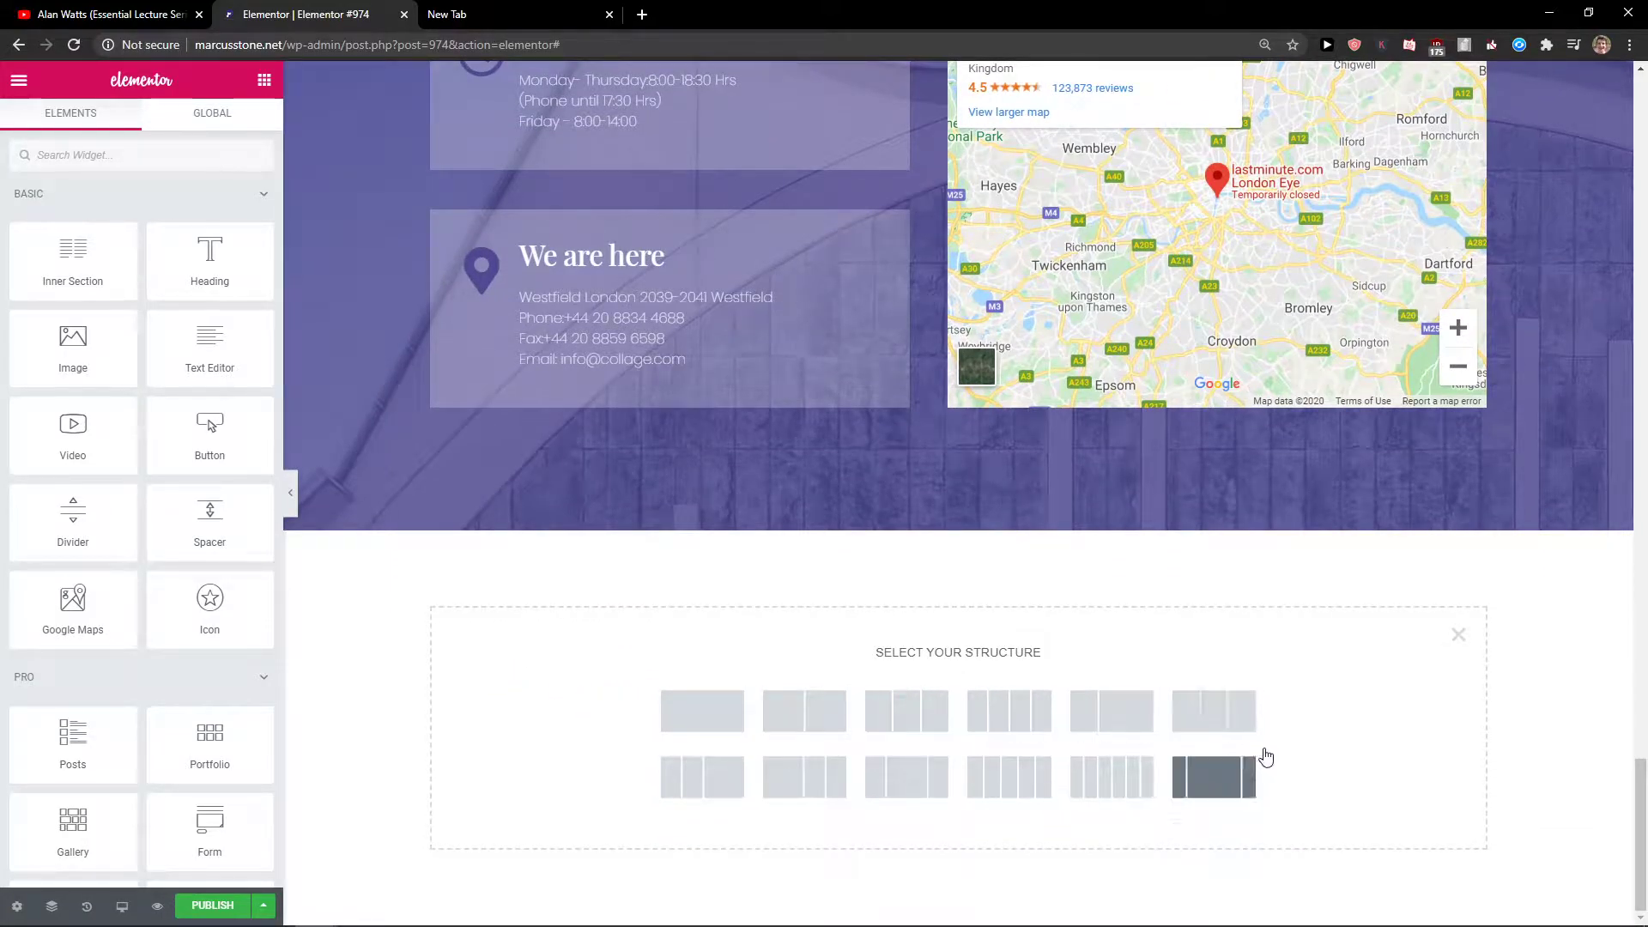
{"action": "left_click", "coordinate": [1000, 716]}
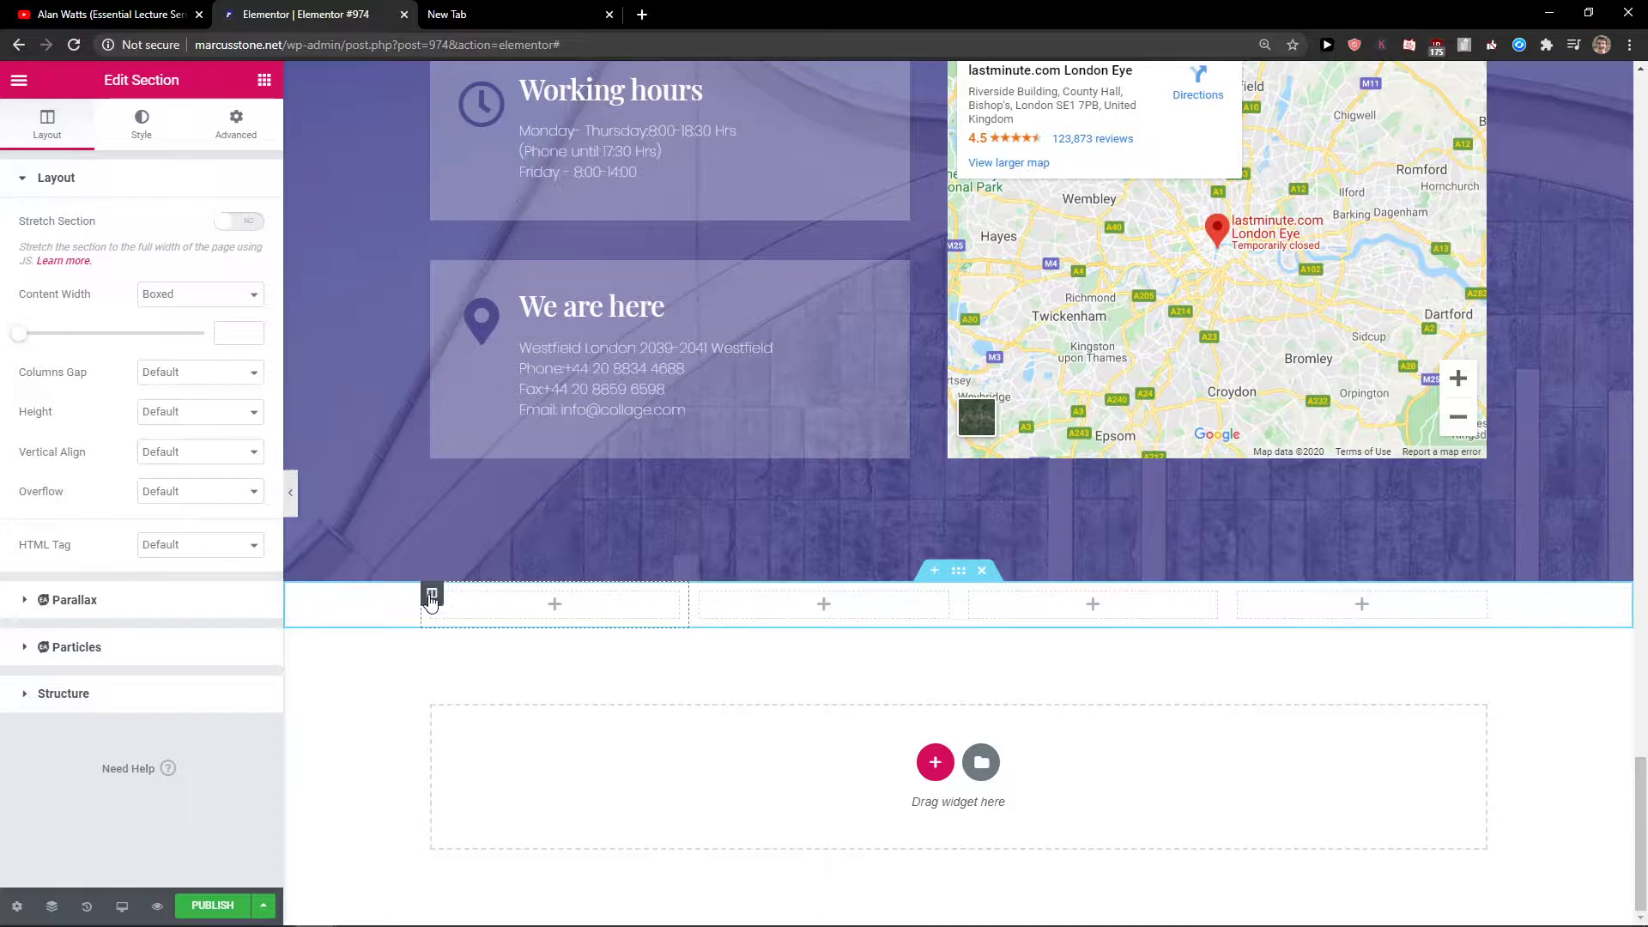
Step: Duplicate the first column of the new section so that it has five columns
{"action": "right_click", "coordinate": [432, 598]}
{"action": "left_click", "coordinate": [481, 673]}
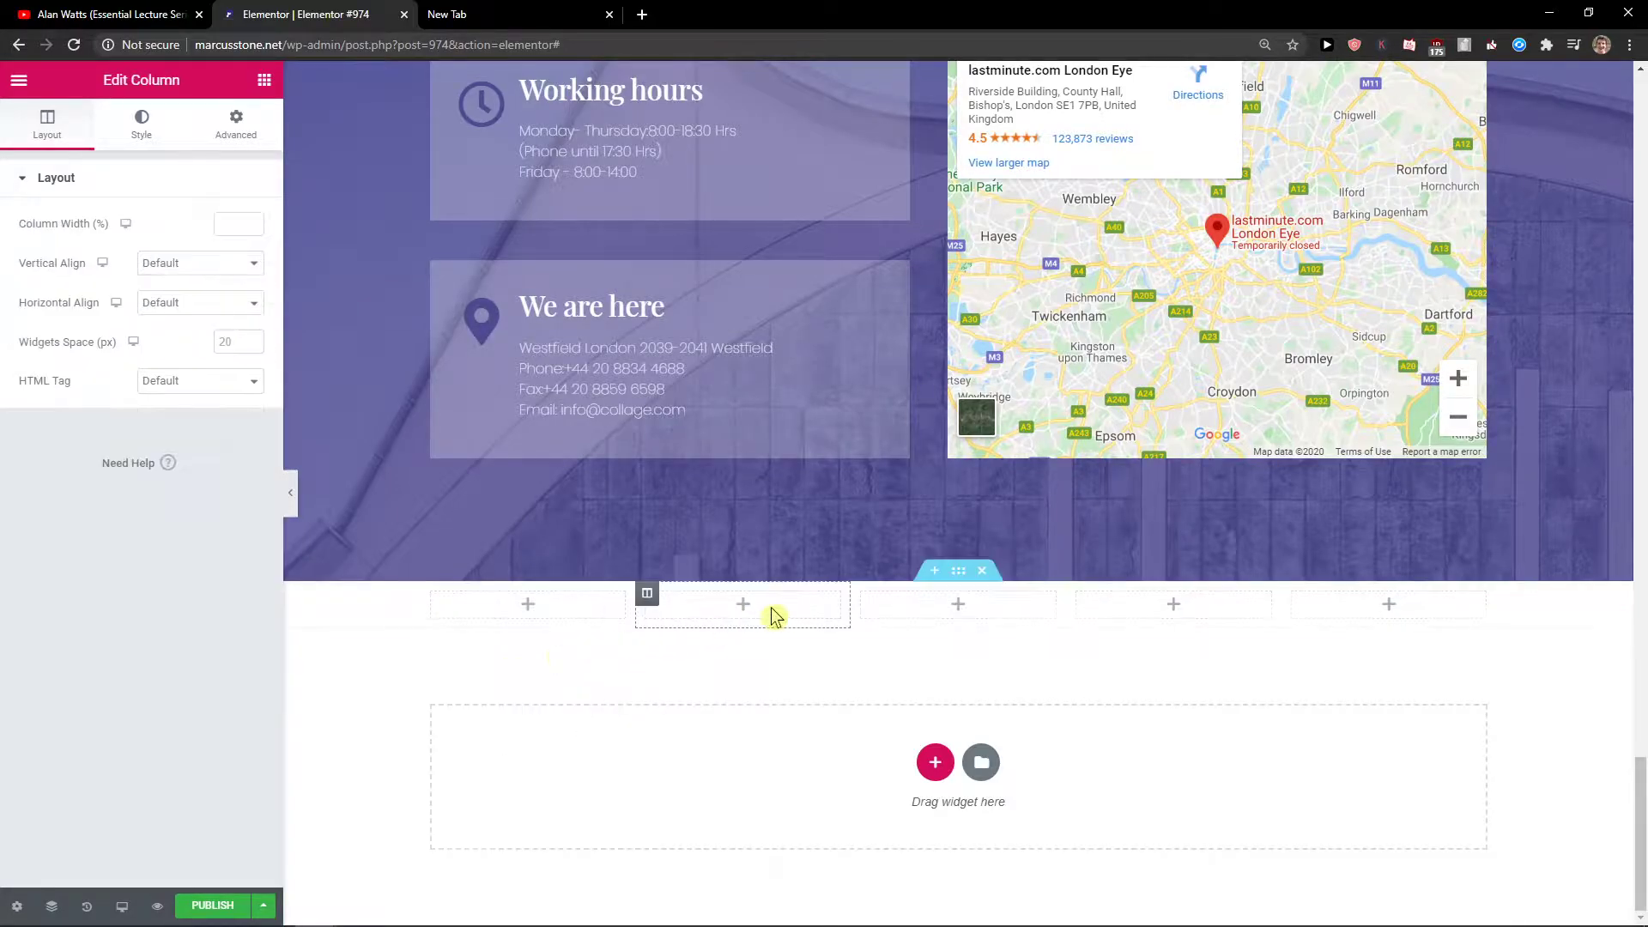
{"action": "left_click", "coordinate": [958, 605]}
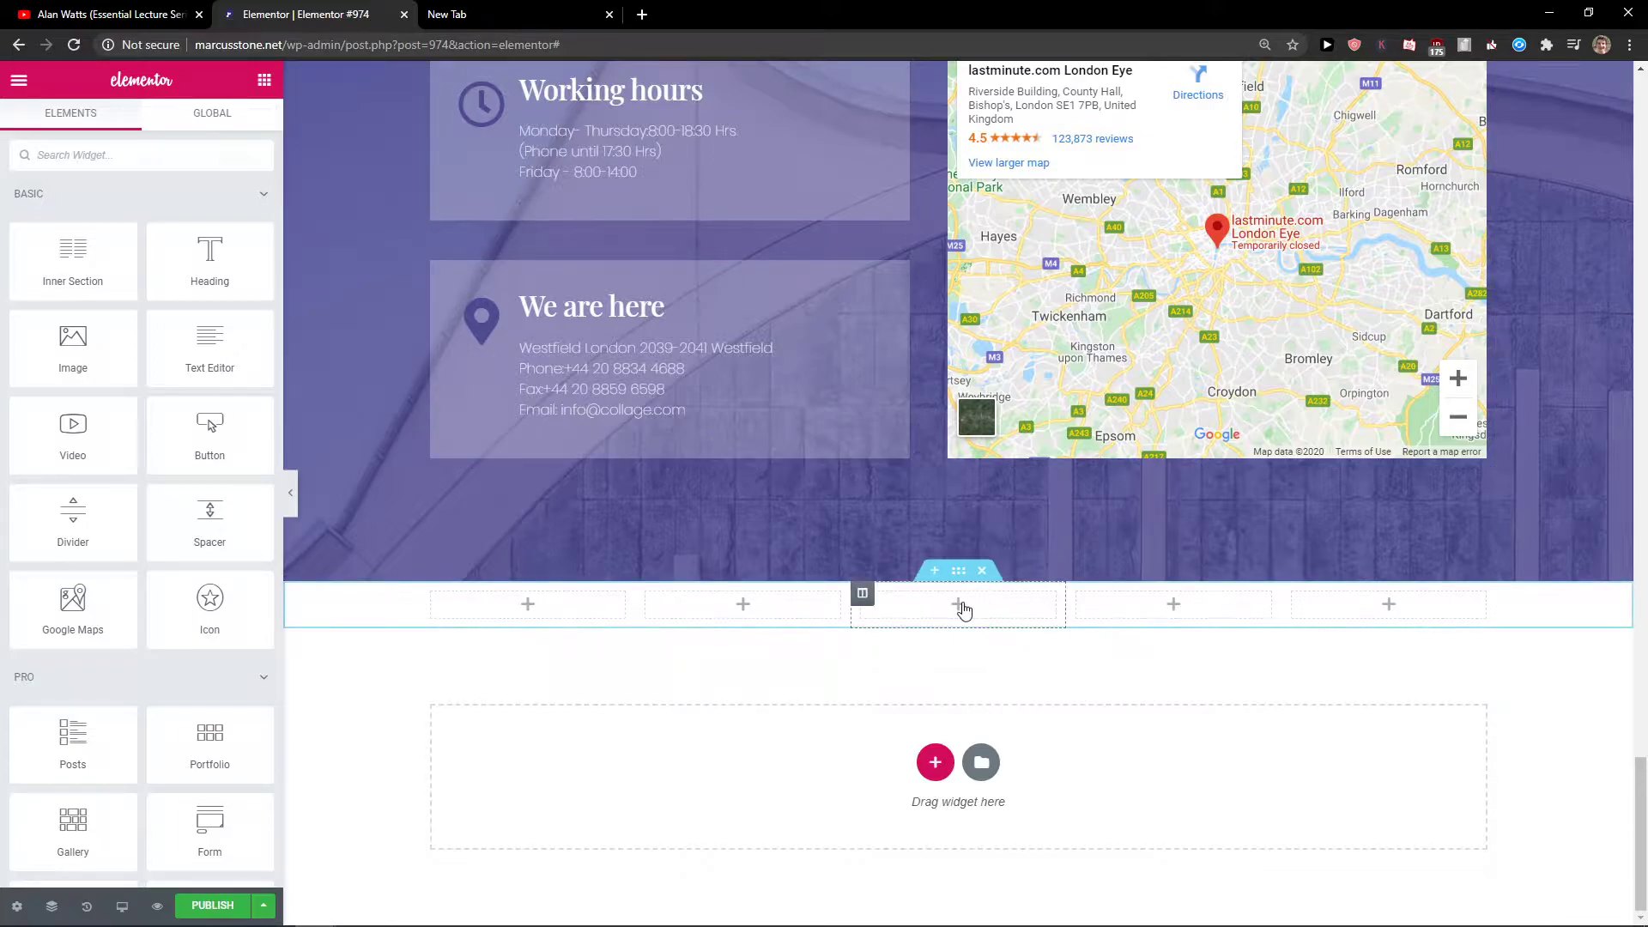
{"action": "left_click", "coordinate": [958, 572]}
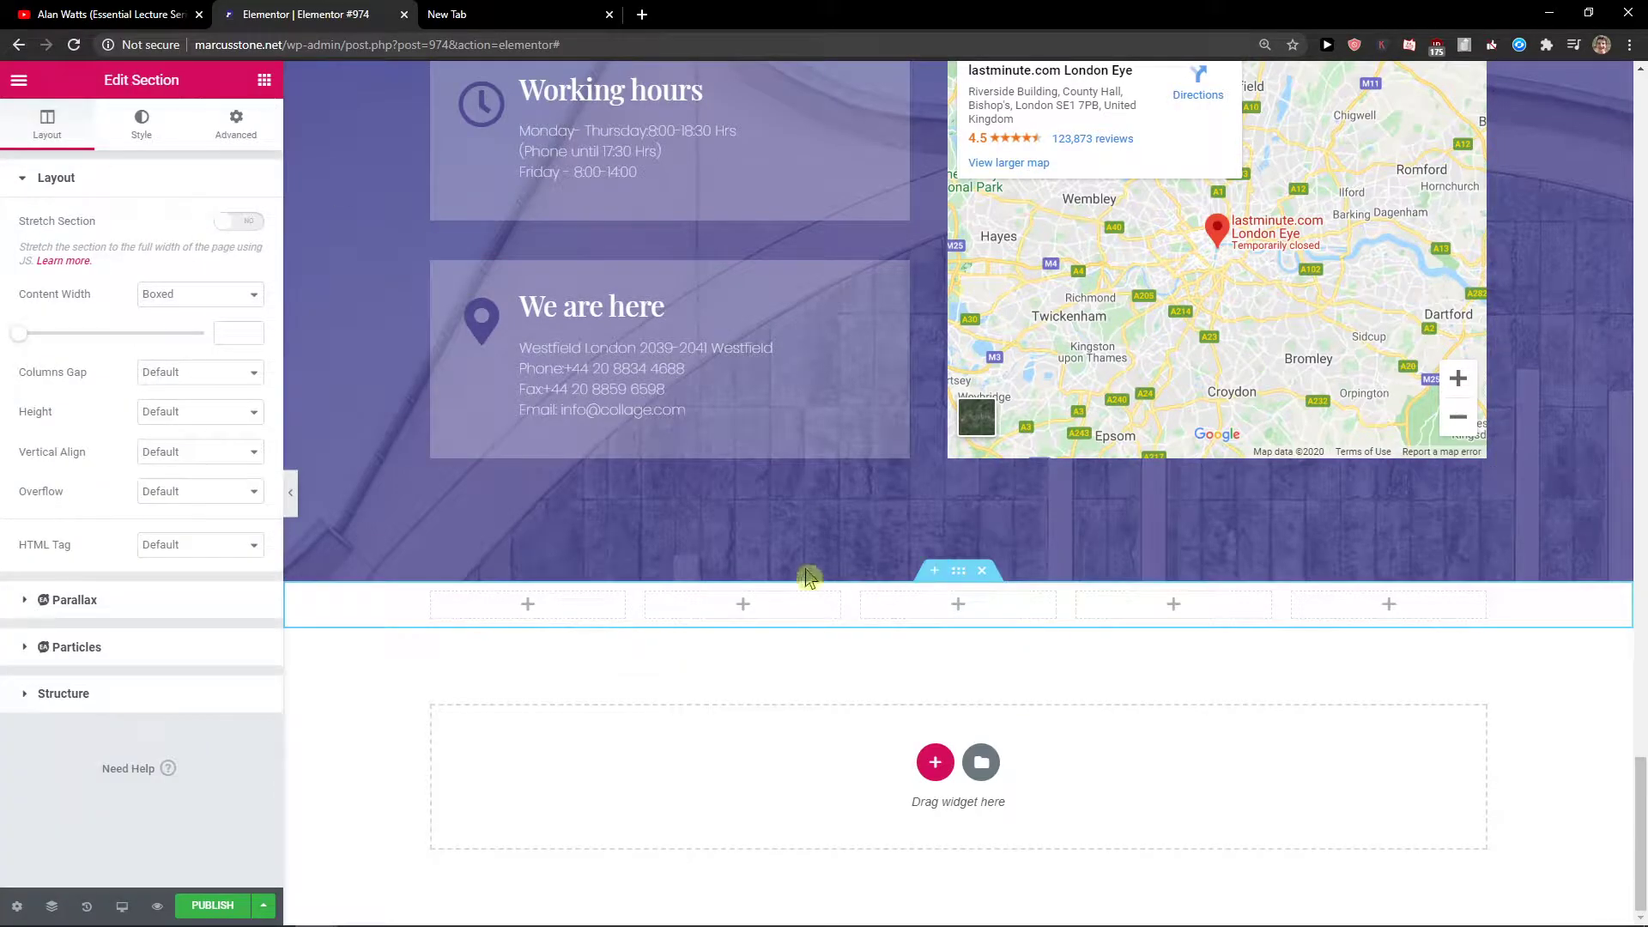
Step: Open the Navigator and give the new section's second column a solid red background (#E10000)
{"action": "left_click", "coordinate": [52, 906]}
{"action": "left_click", "coordinate": [1507, 448]}
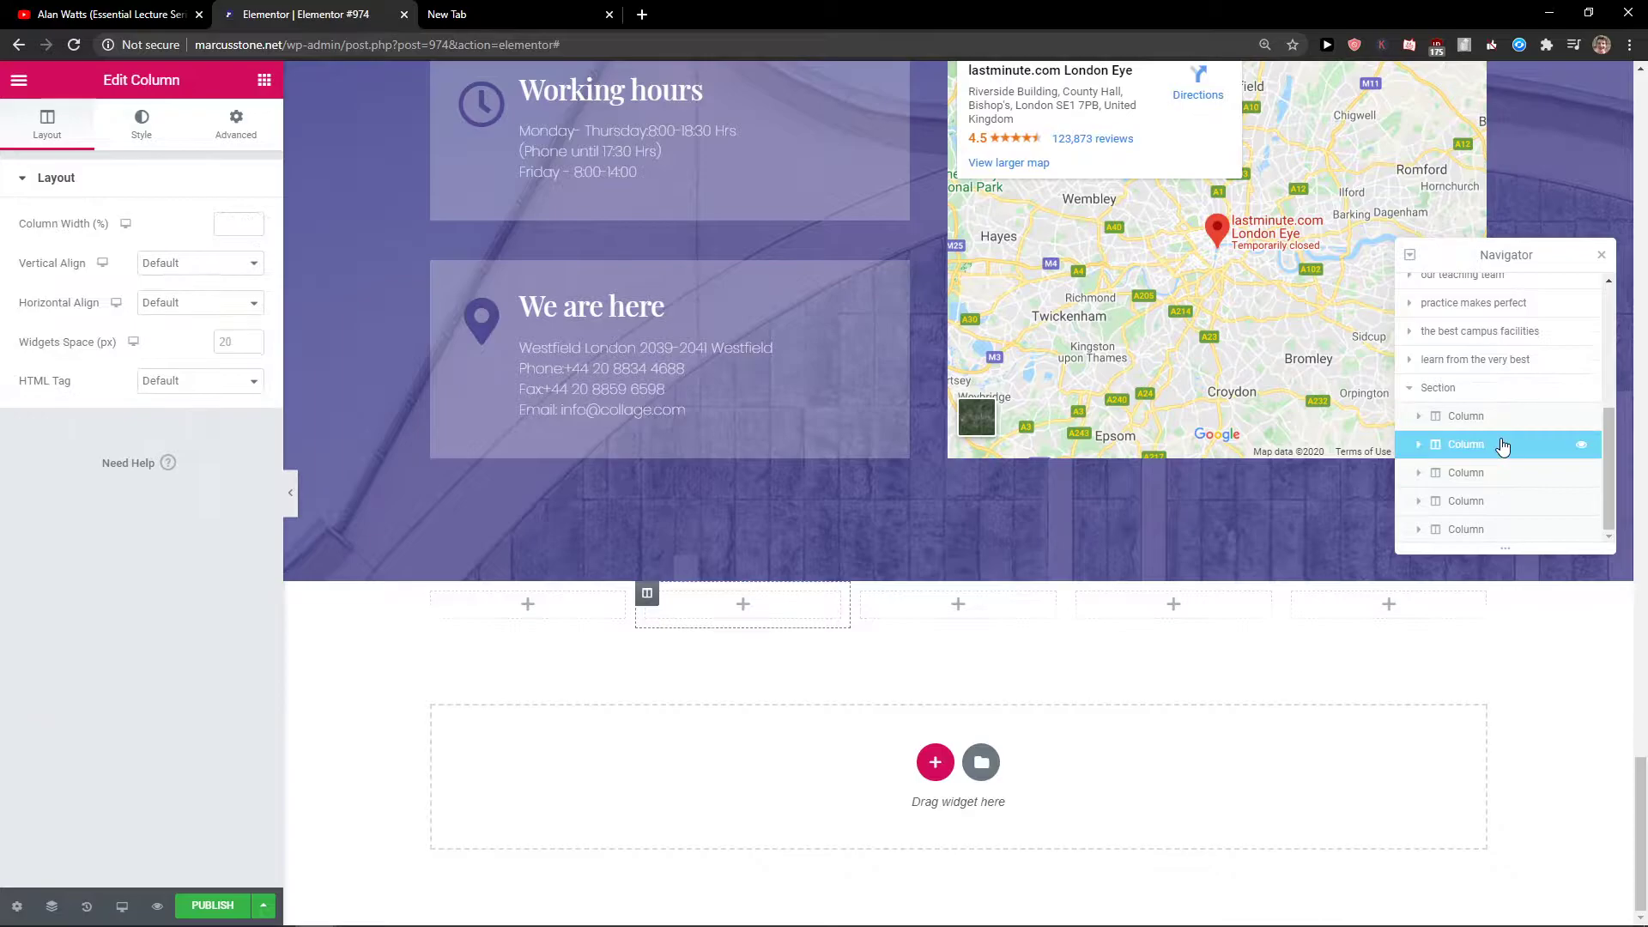
{"action": "left_click", "coordinate": [142, 127]}
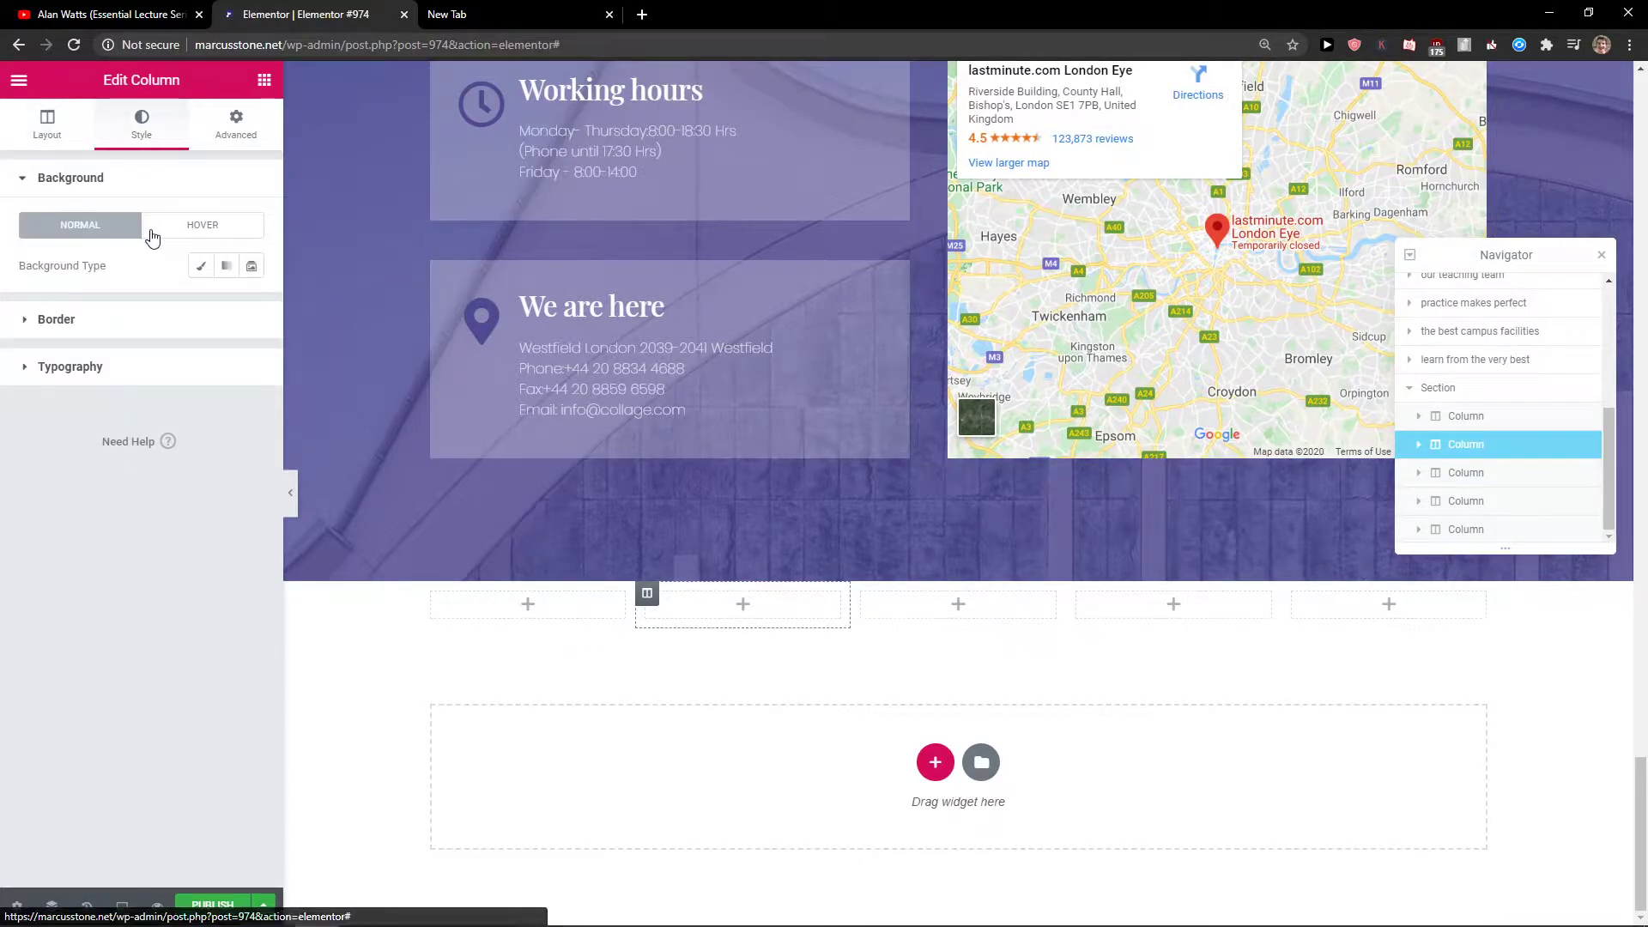
{"action": "left_click", "coordinate": [201, 265]}
{"action": "left_click", "coordinate": [225, 305]}
{"action": "left_click_drag", "start_coordinate": [322, 404], "coordinate": [423, 395]}
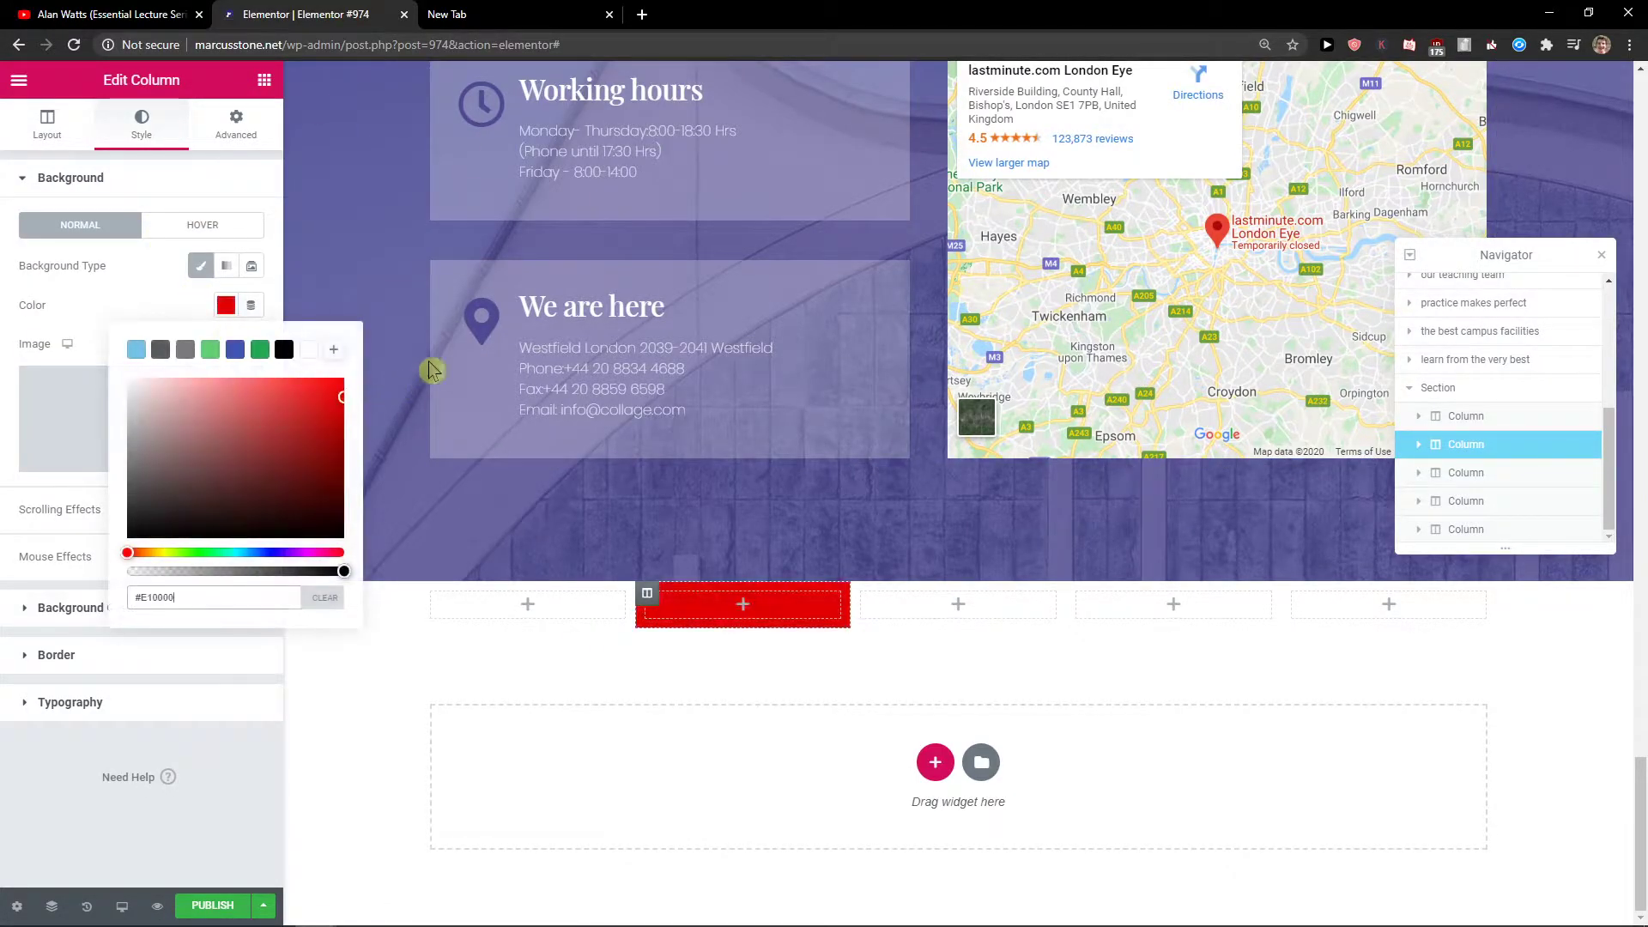
{"action": "left_click", "coordinate": [1201, 609]}
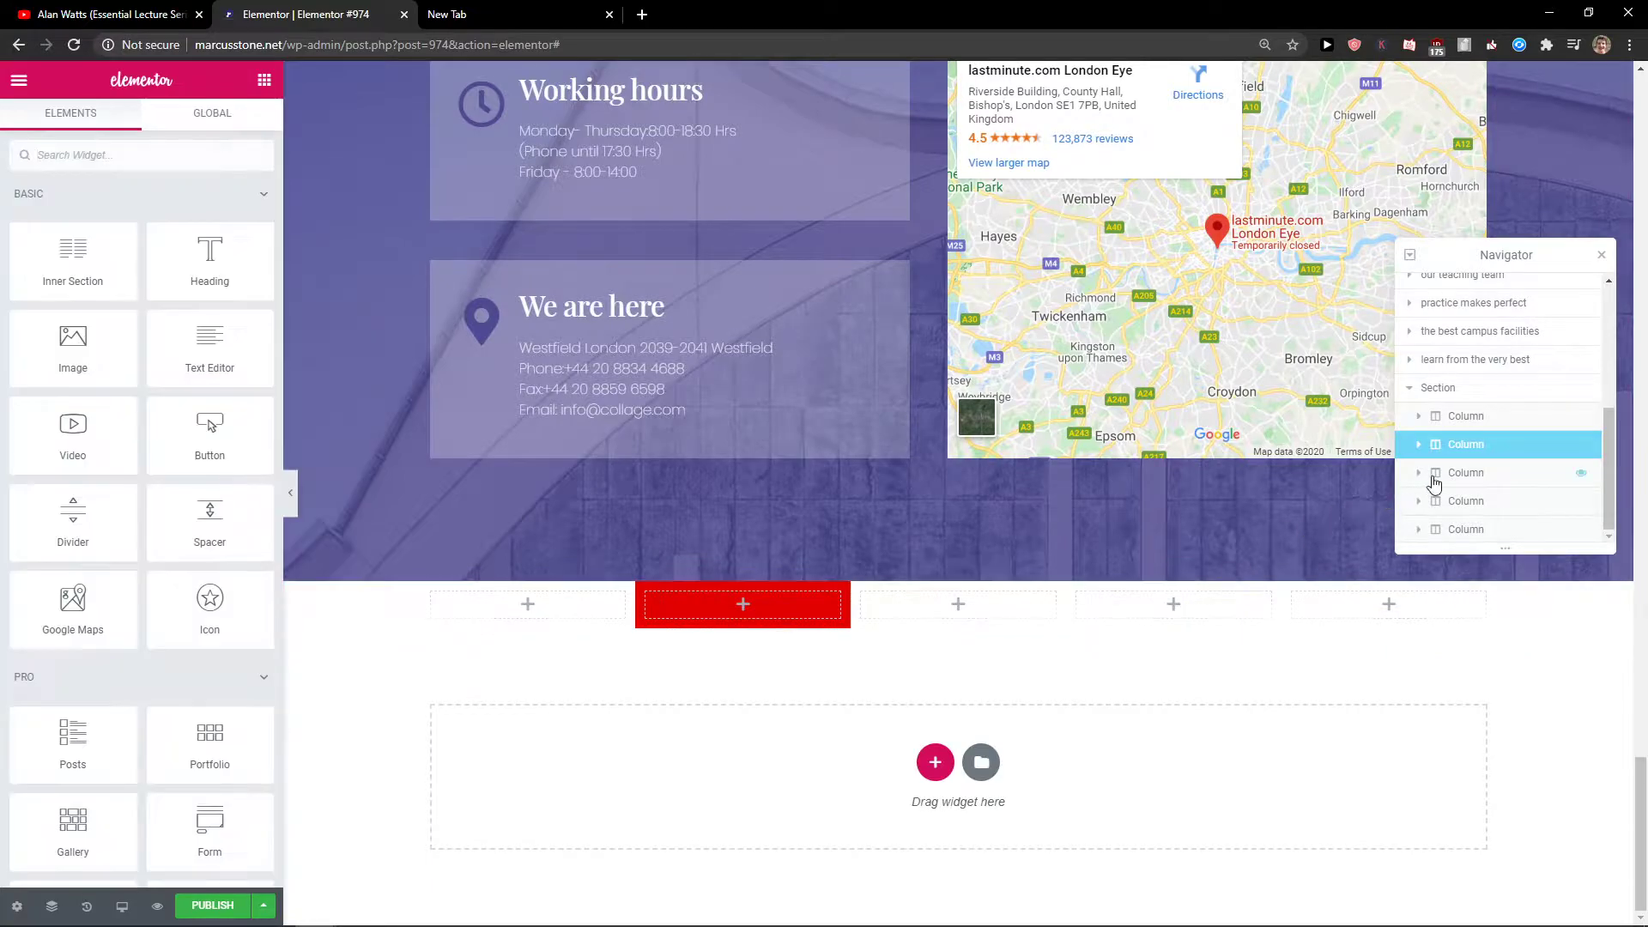
Step: Give the new section's fourth column a solid bright blue background (#008BFF)
{"action": "left_click", "coordinate": [1510, 502]}
{"action": "left_click", "coordinate": [141, 124]}
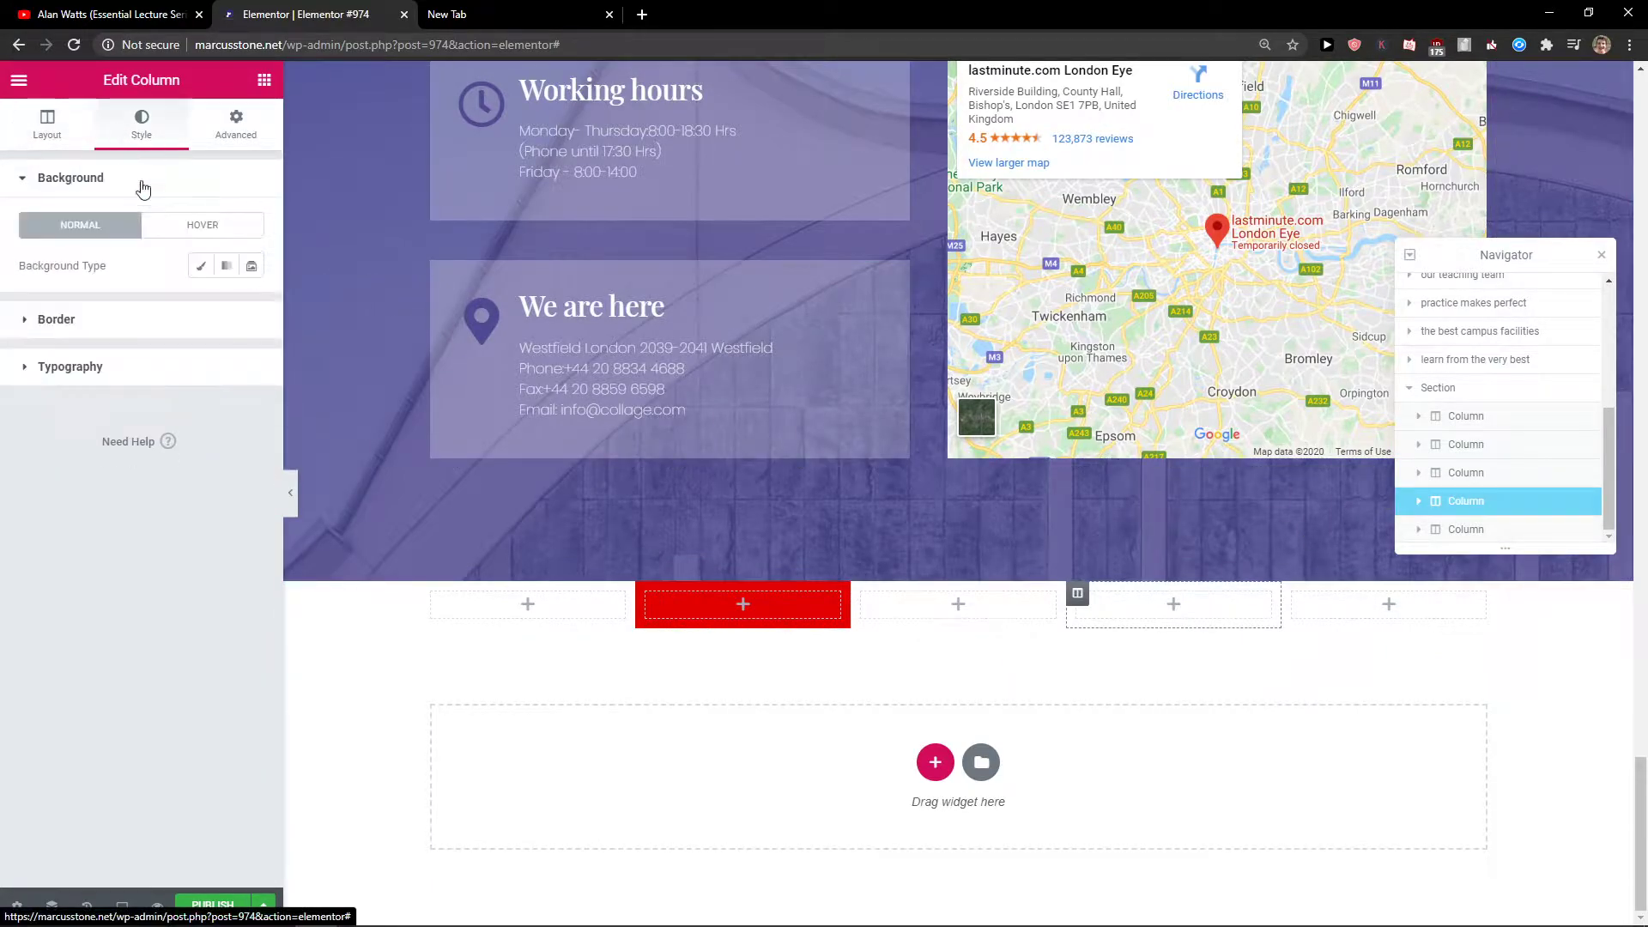
{"action": "left_click", "coordinate": [201, 267]}
{"action": "left_click", "coordinate": [225, 306]}
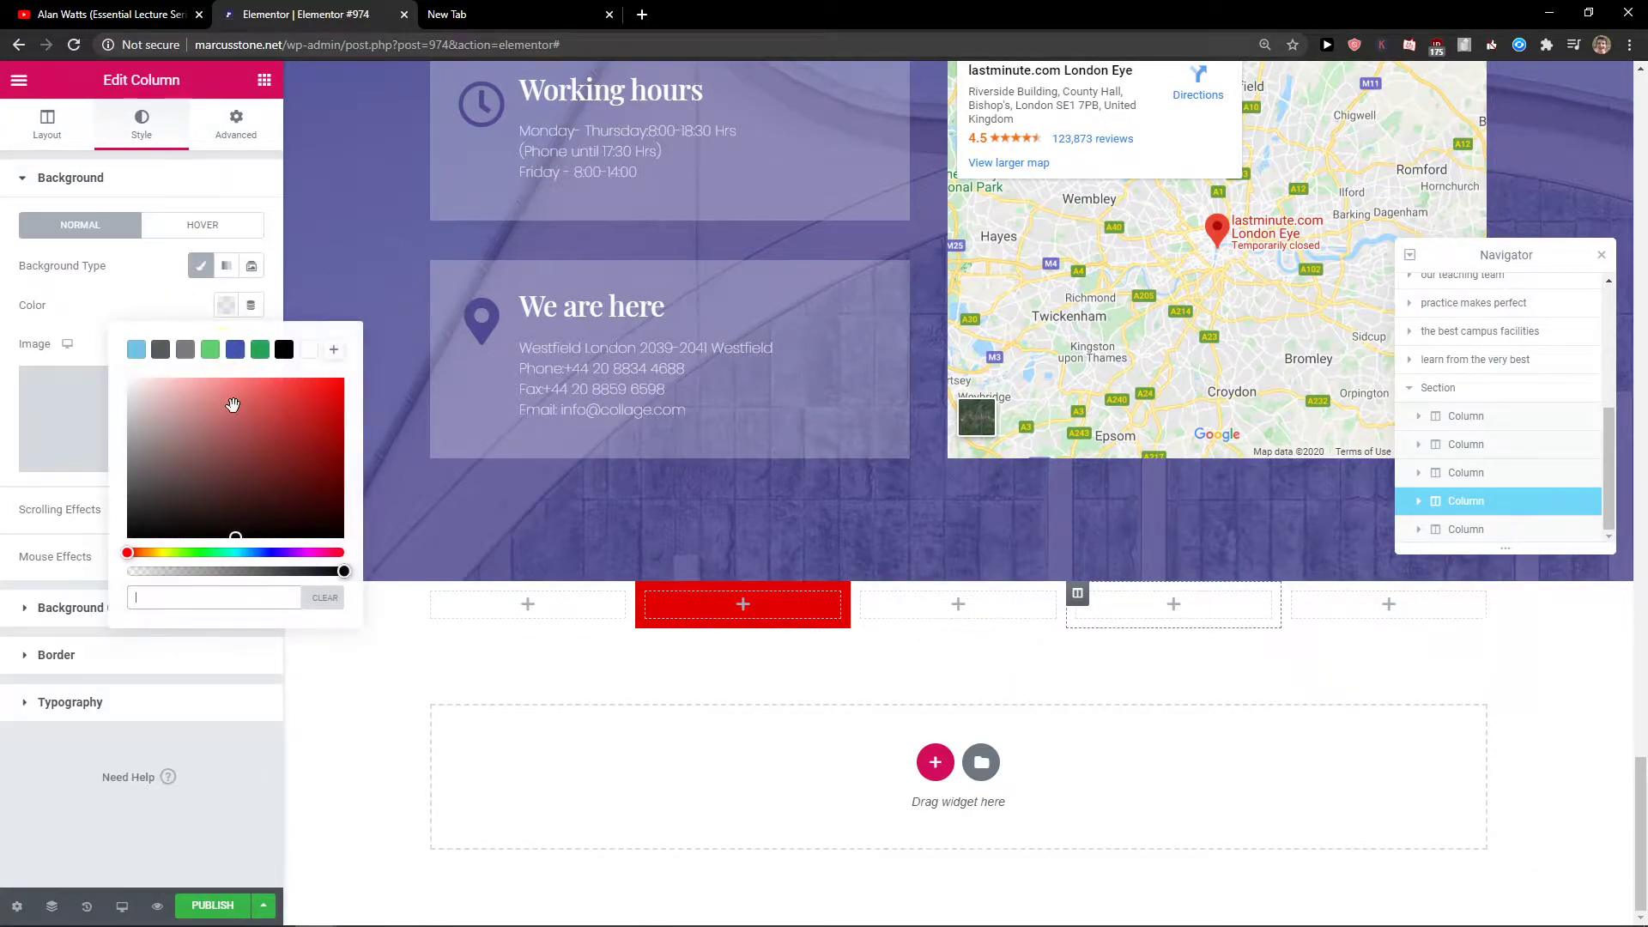
{"action": "left_click", "coordinate": [235, 350]}
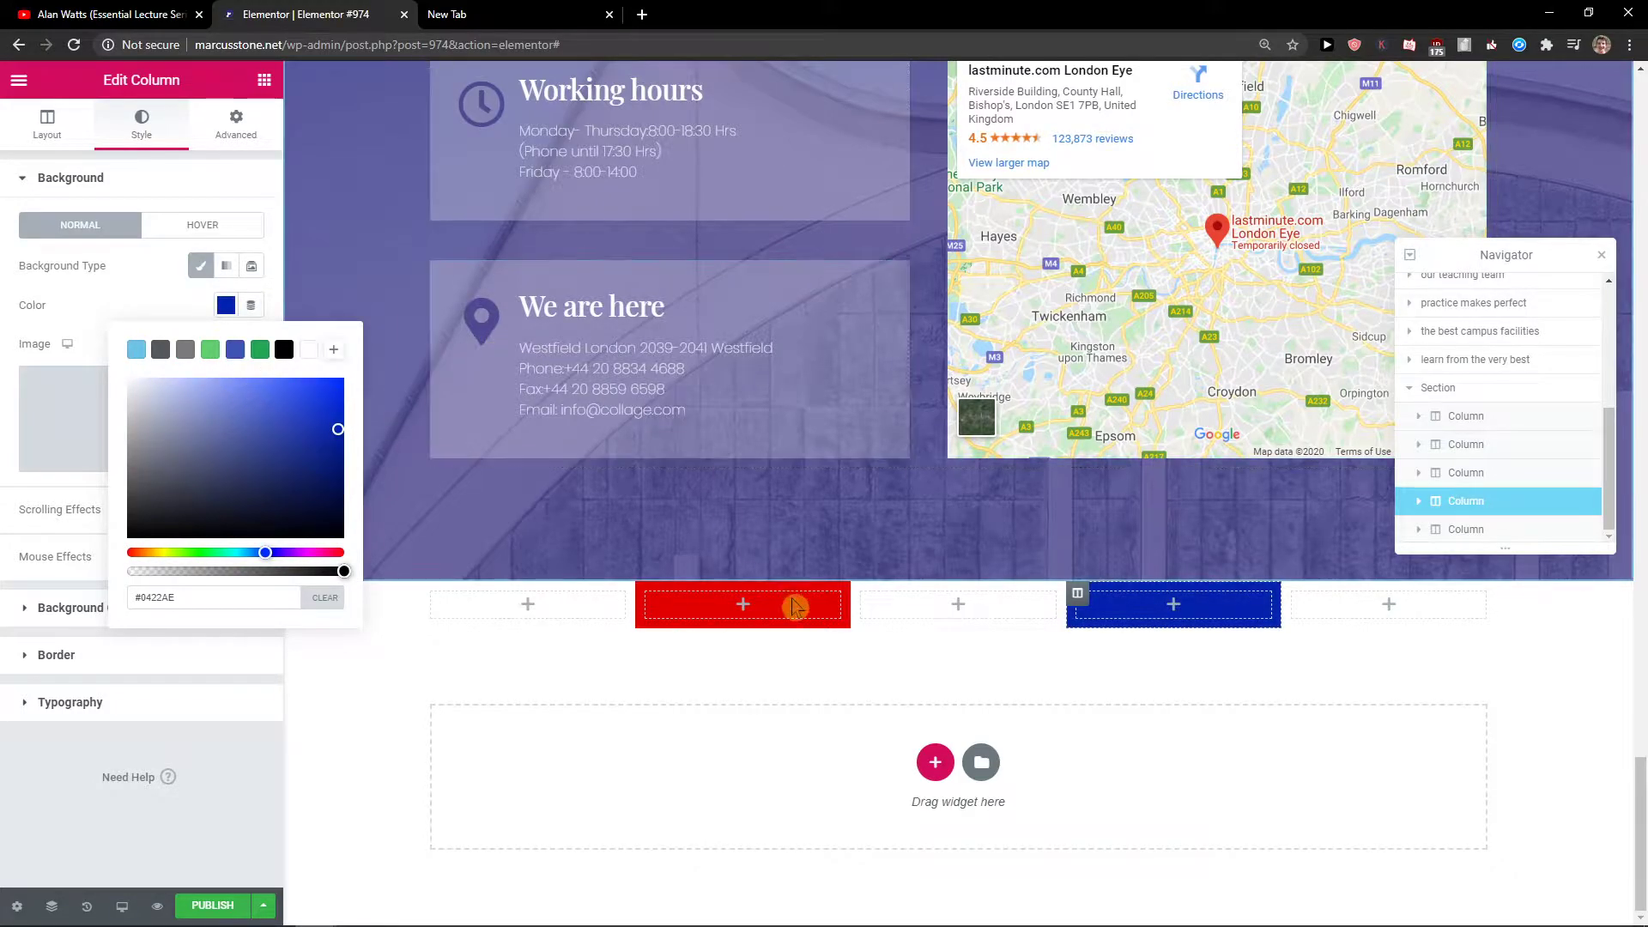
{"action": "left_click", "coordinate": [312, 496]}
{"action": "left_click_drag", "start_coordinate": [266, 552], "coordinate": [251, 552]}
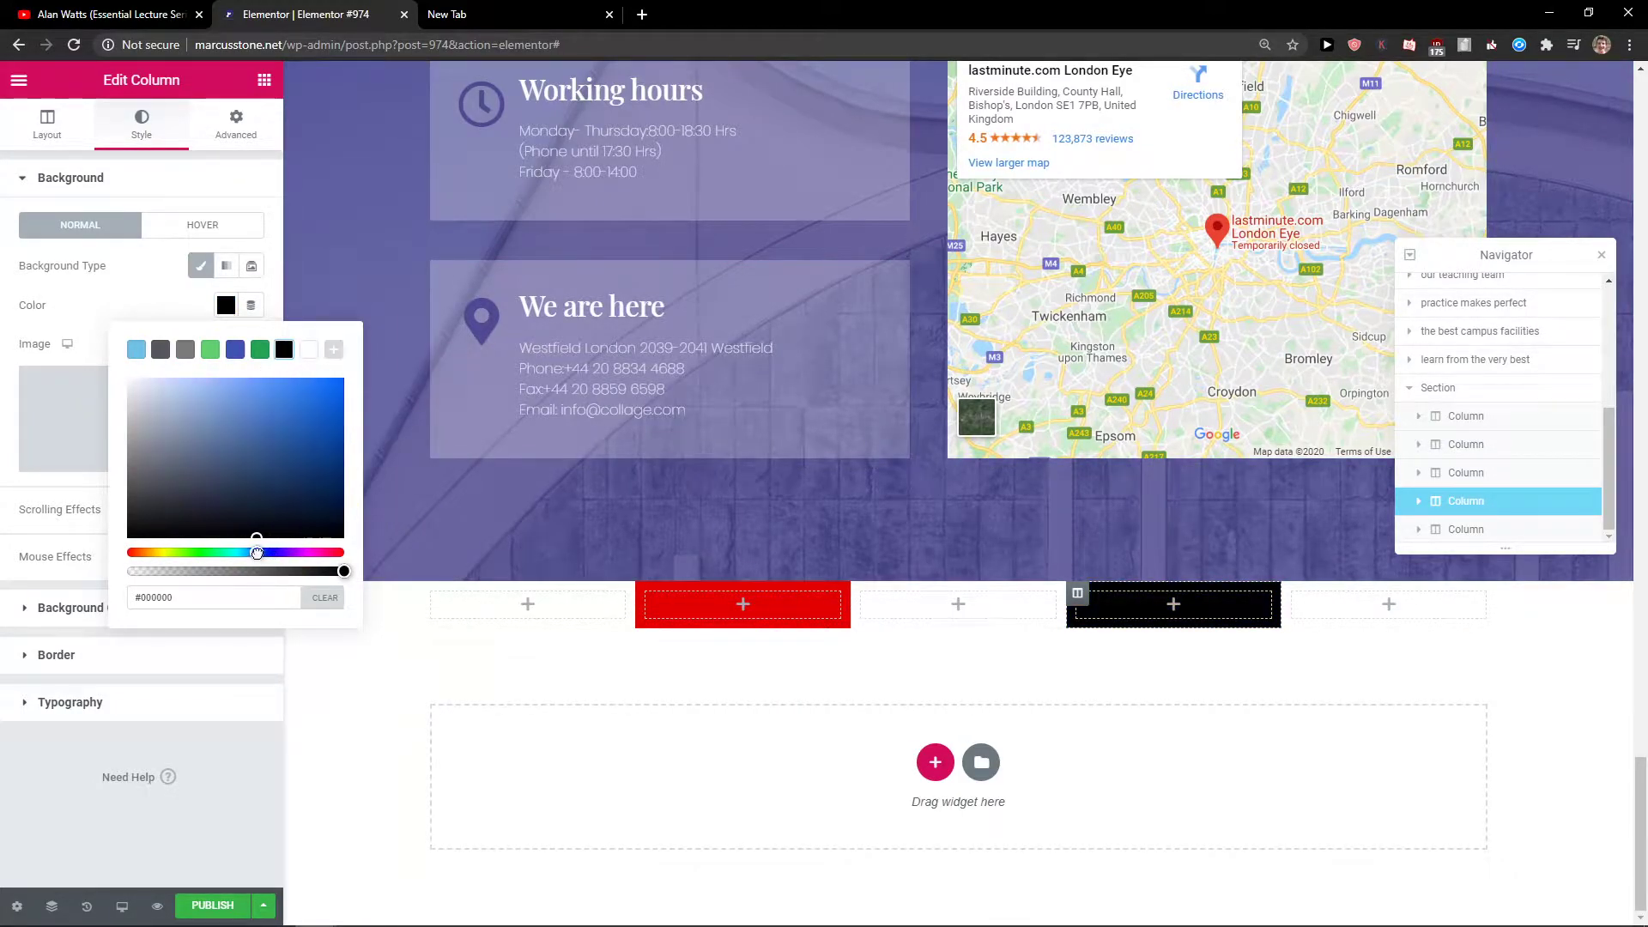
{"action": "left_click_drag", "start_coordinate": [309, 434], "coordinate": [386, 356]}
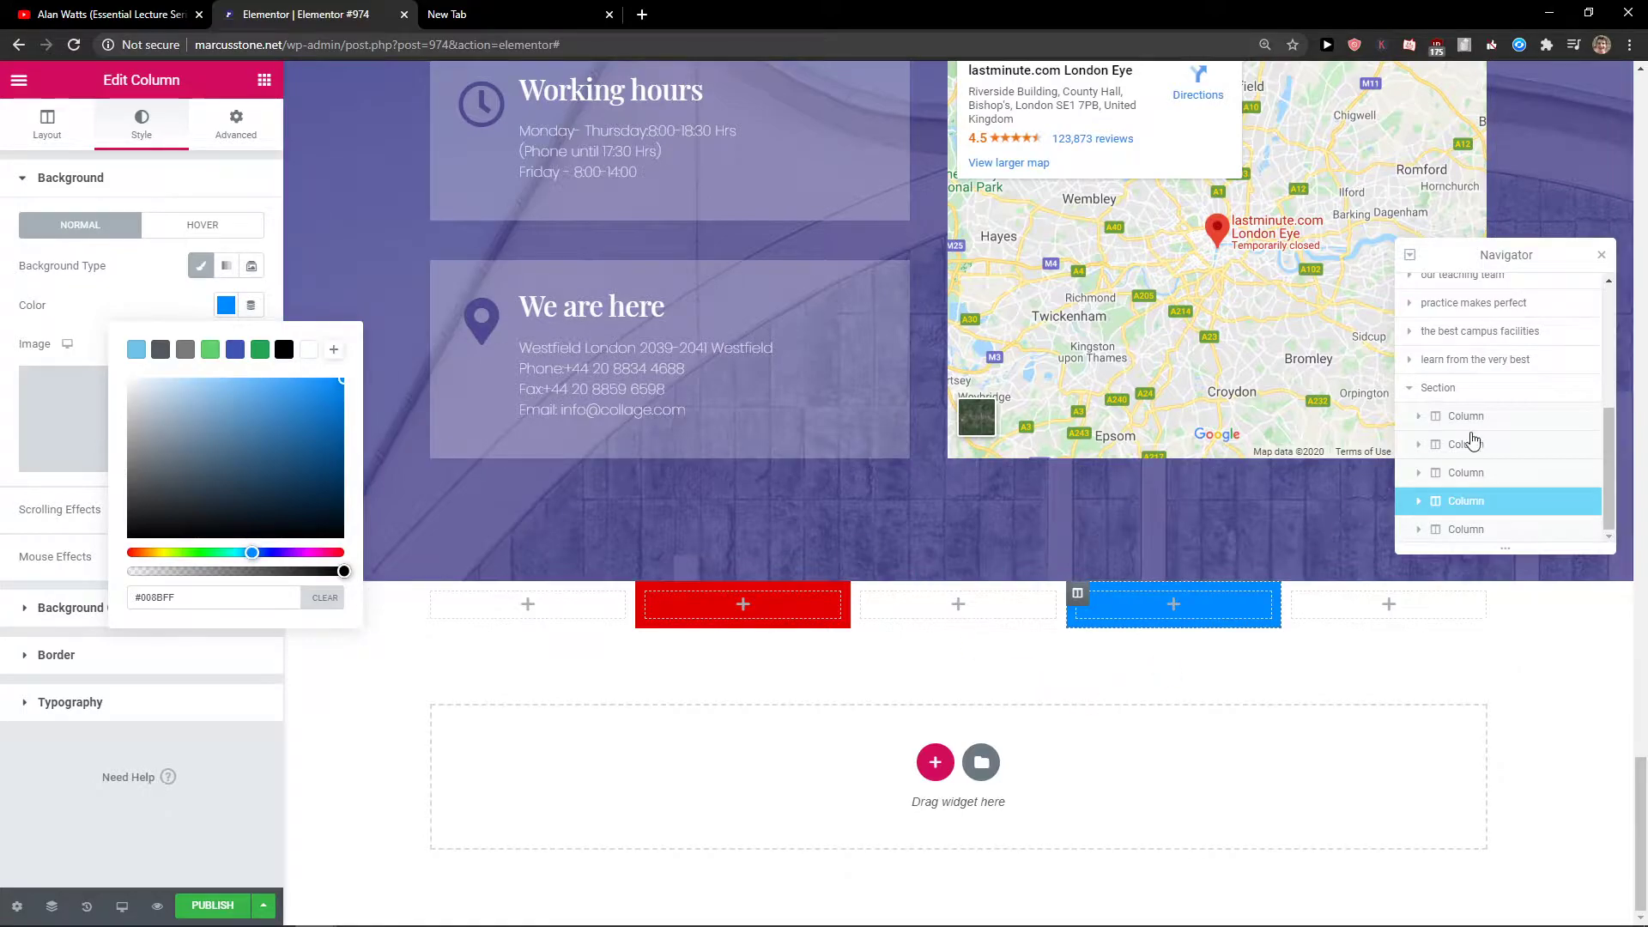
Step: Widen the red and blue columns on both sides, narrowing the middle column to about 7.5%
{"action": "left_click", "coordinate": [1480, 389]}
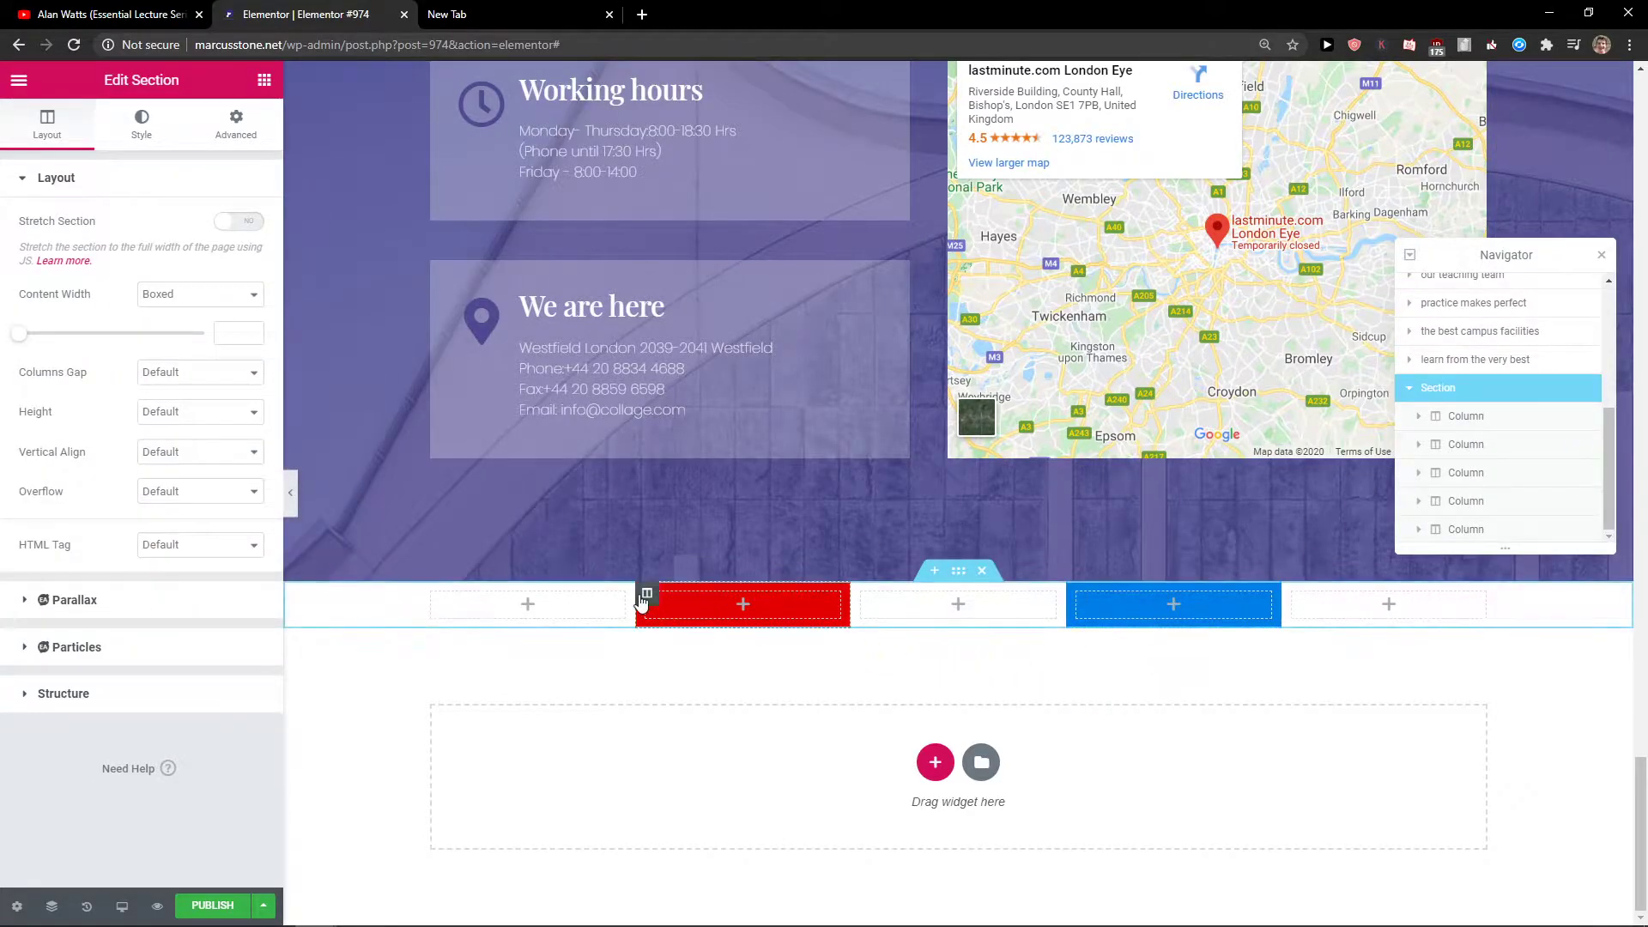
{"action": "left_click_drag", "start_coordinate": [635, 607], "coordinate": [570, 607]}
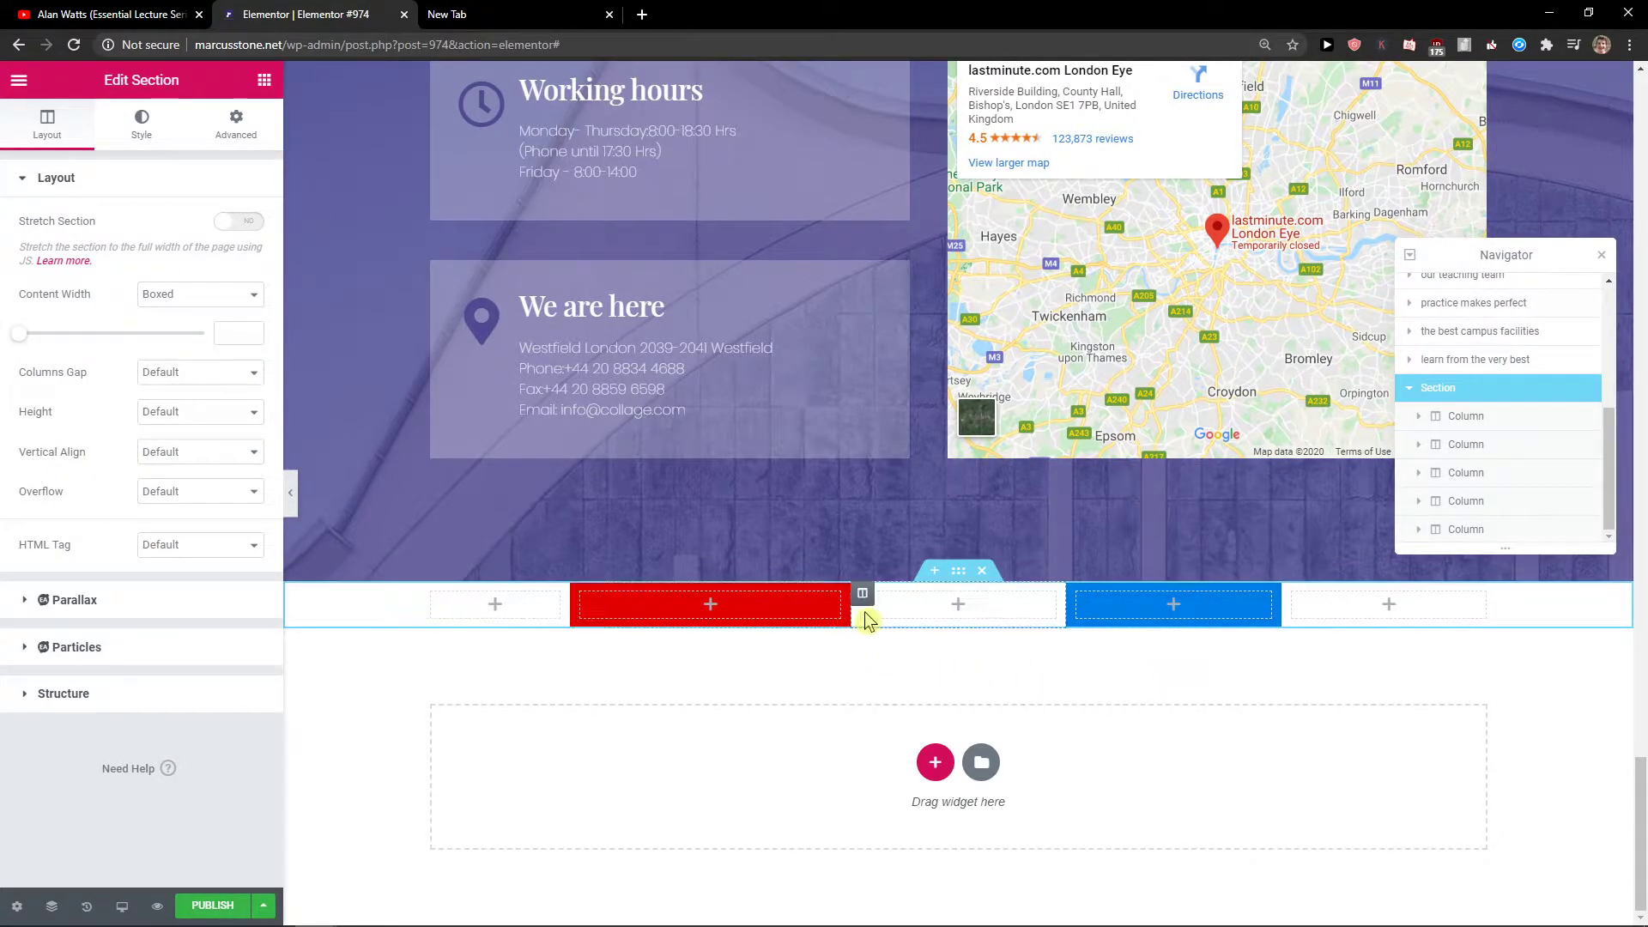
{"action": "left_click_drag", "start_coordinate": [853, 611], "coordinate": [908, 617]}
{"action": "left_click_drag", "start_coordinate": [1064, 614], "coordinate": [986, 635]}
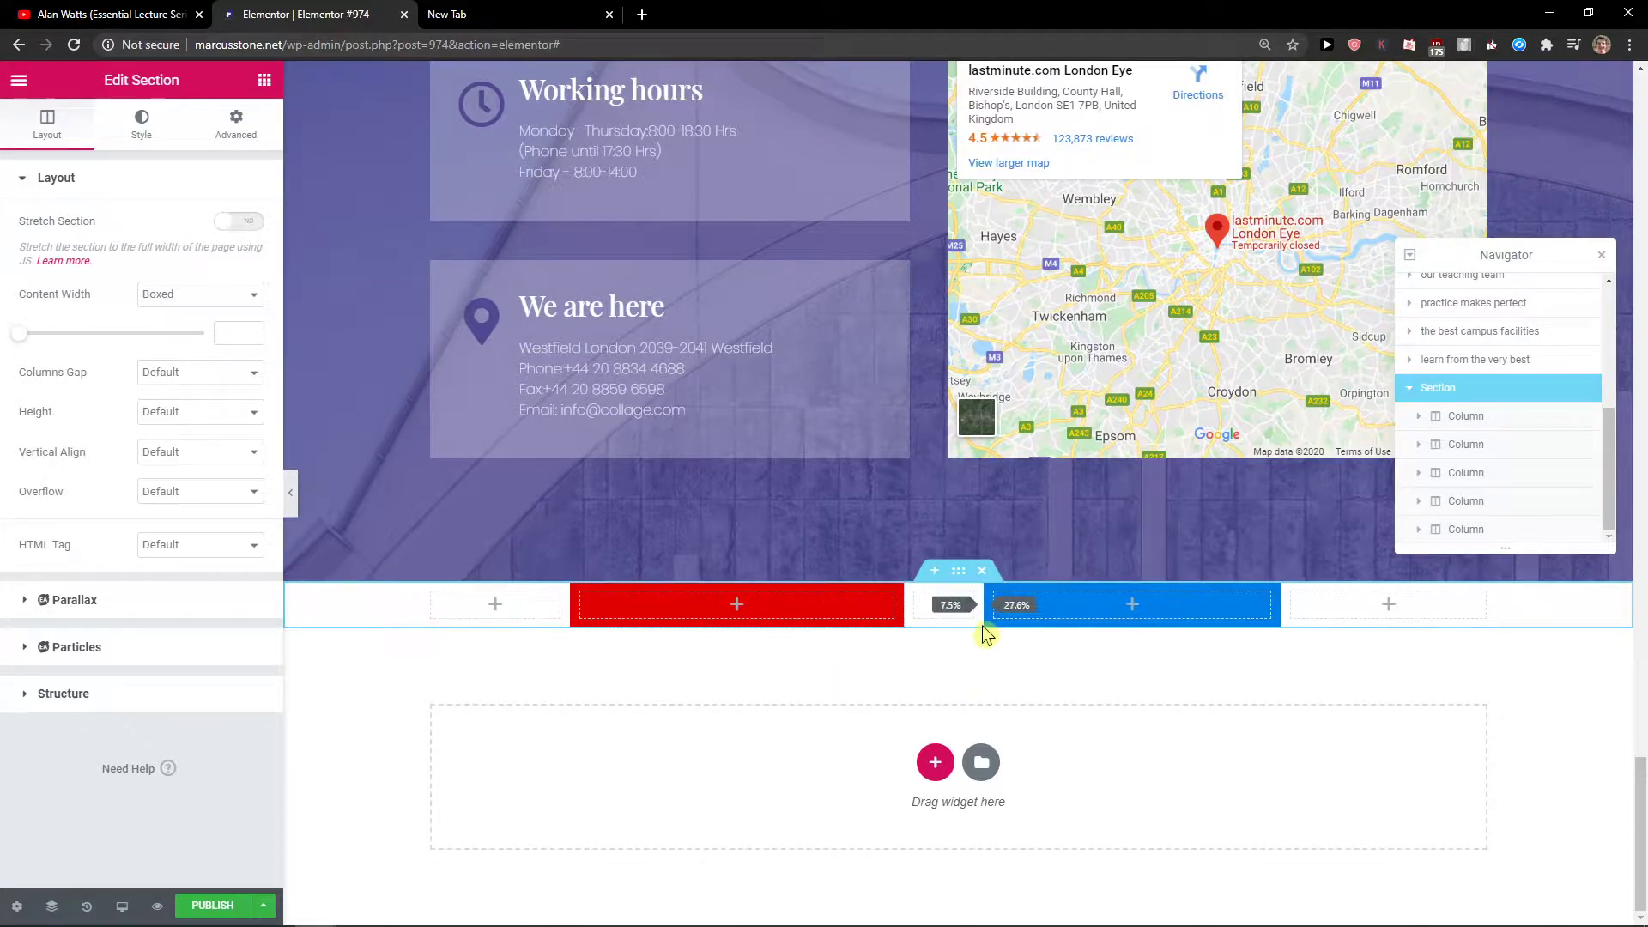
{"action": "left_click_drag", "start_coordinate": [1283, 614], "coordinate": [1339, 615]}
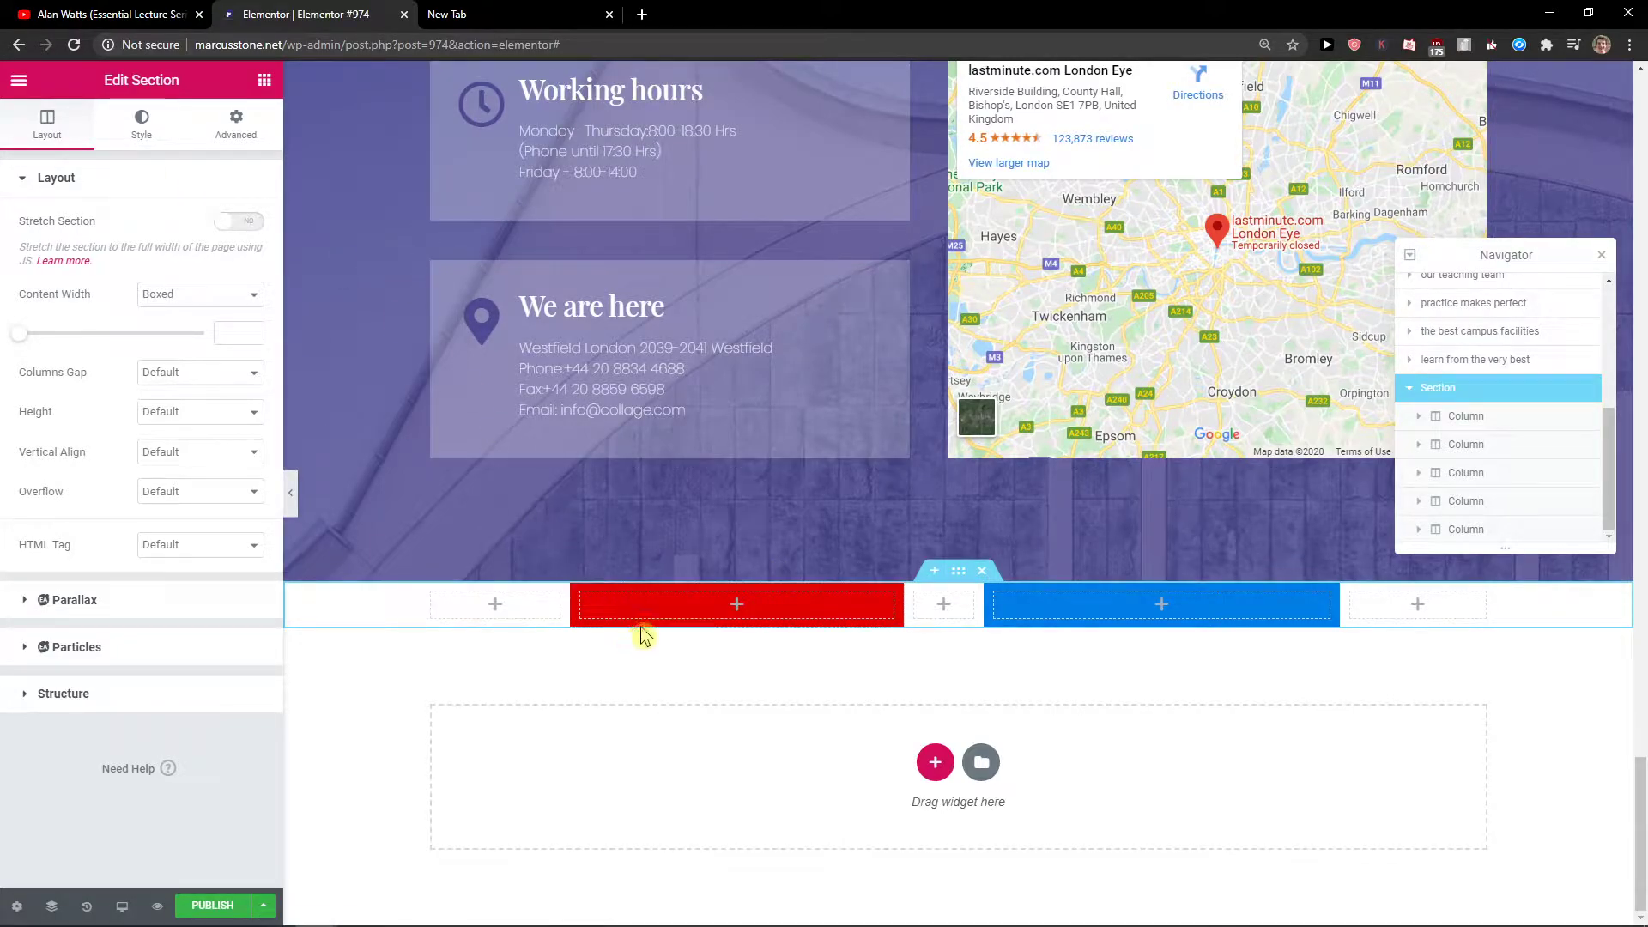
Step: Insert an inner section into the blue column and narrow its first column to about a quarter of the width
{"action": "left_click", "coordinate": [263, 82]}
{"action": "left_click_drag", "start_coordinate": [82, 248], "coordinate": [1176, 611]}
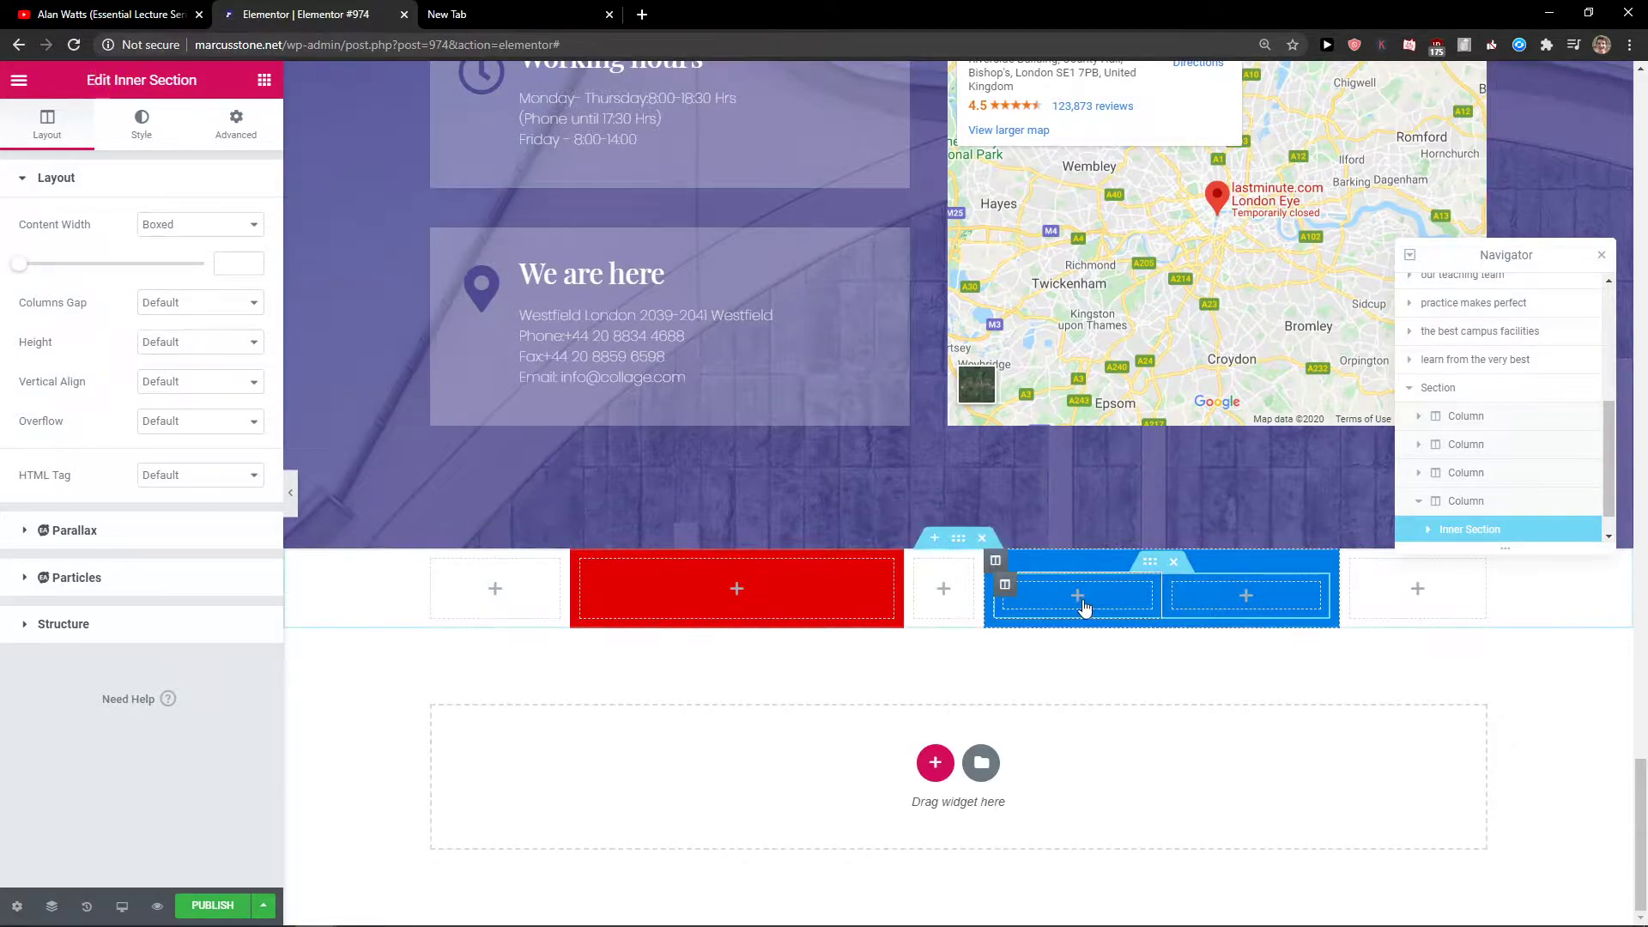
{"action": "left_click_drag", "start_coordinate": [1160, 593], "coordinate": [1079, 607]}
{"action": "left_click", "coordinate": [1041, 602]}
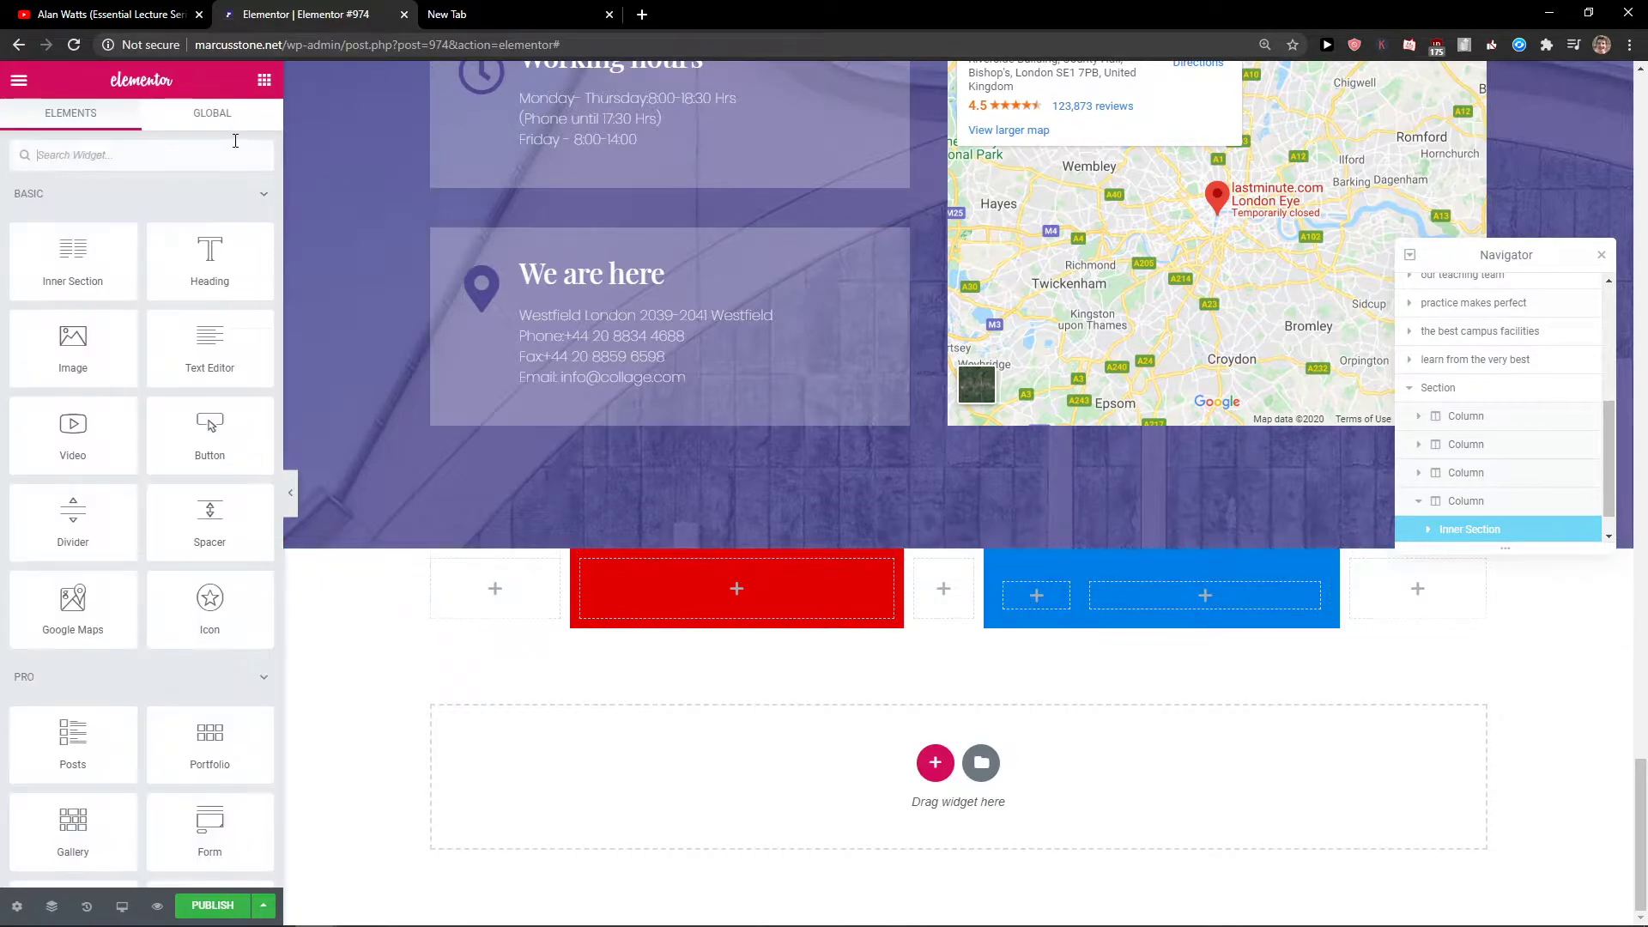
Step: Give the first column of the inner section a solid white background (#FFFFFF)
{"action": "scroll", "coordinate": [1438, 524], "scroll_direction": "down", "scroll_amount": 1}
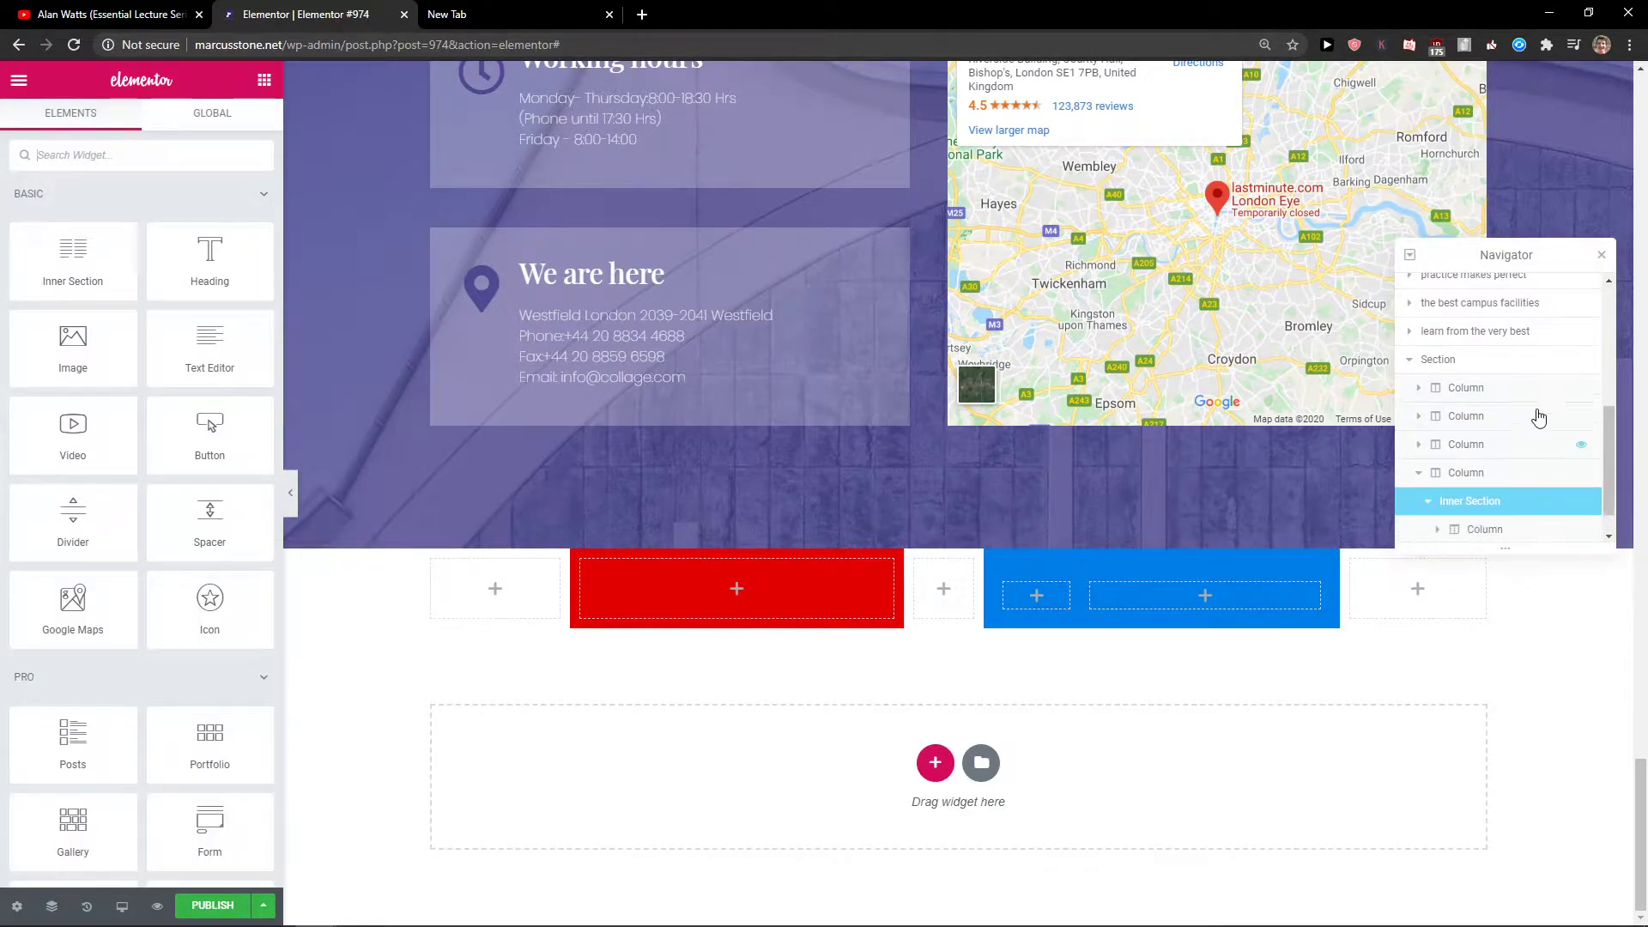
{"action": "scroll", "coordinate": [1539, 417], "scroll_direction": "down", "scroll_amount": 2}
{"action": "left_click", "coordinate": [1508, 473]}
{"action": "left_click", "coordinate": [165, 135]}
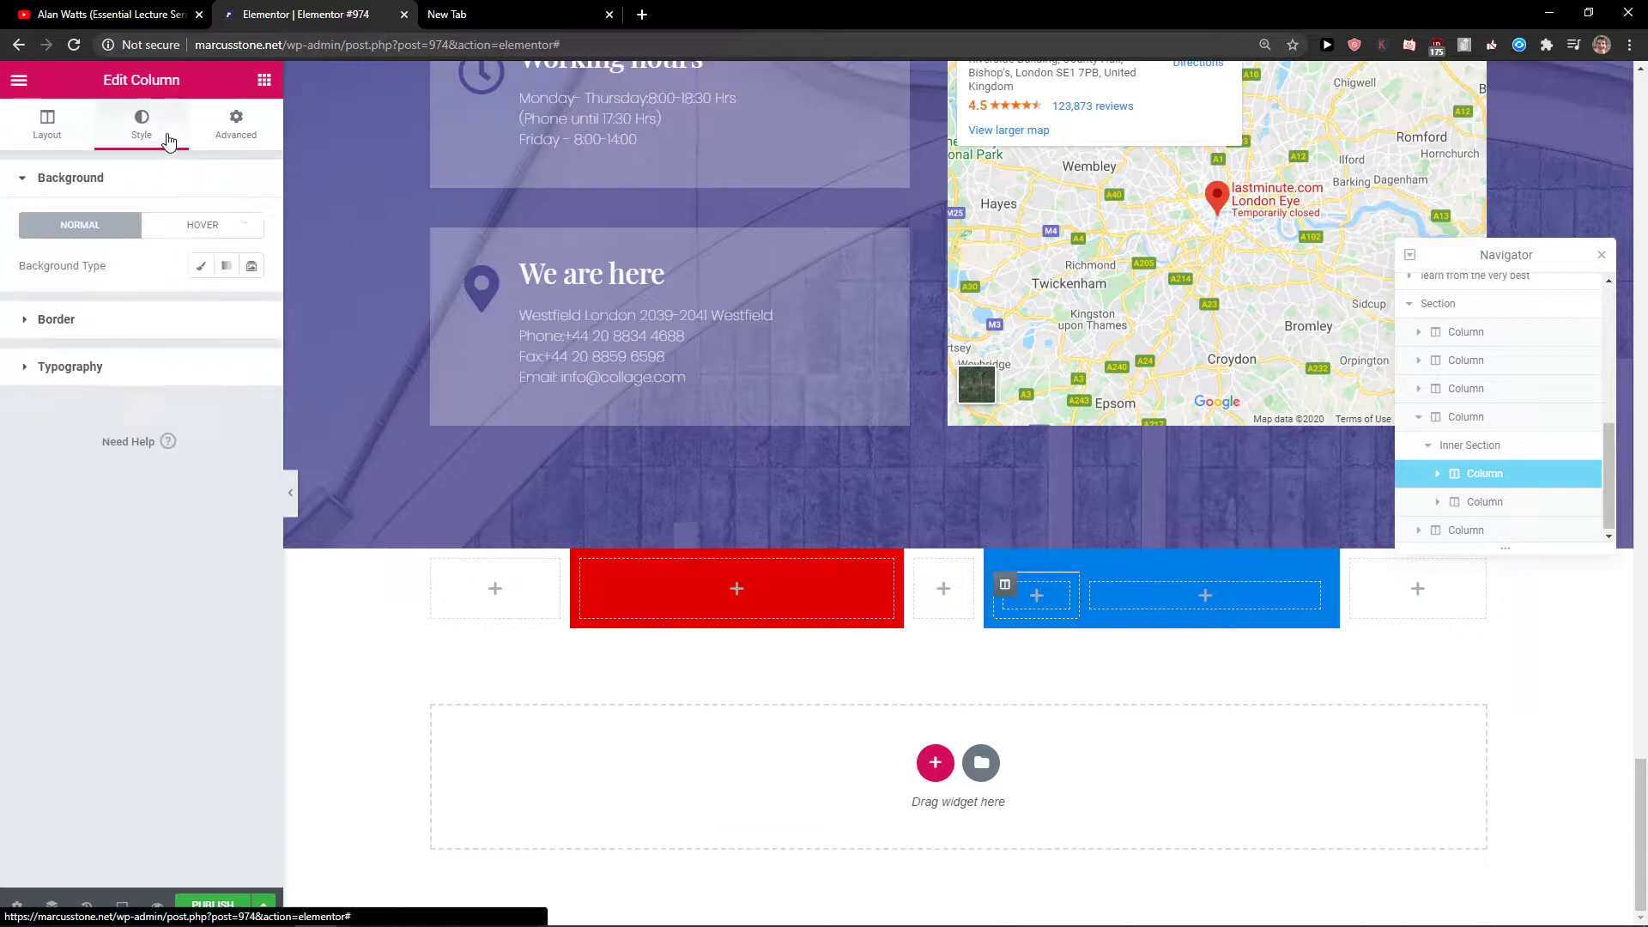
{"action": "left_click", "coordinate": [200, 265]}
{"action": "left_click", "coordinate": [224, 305]}
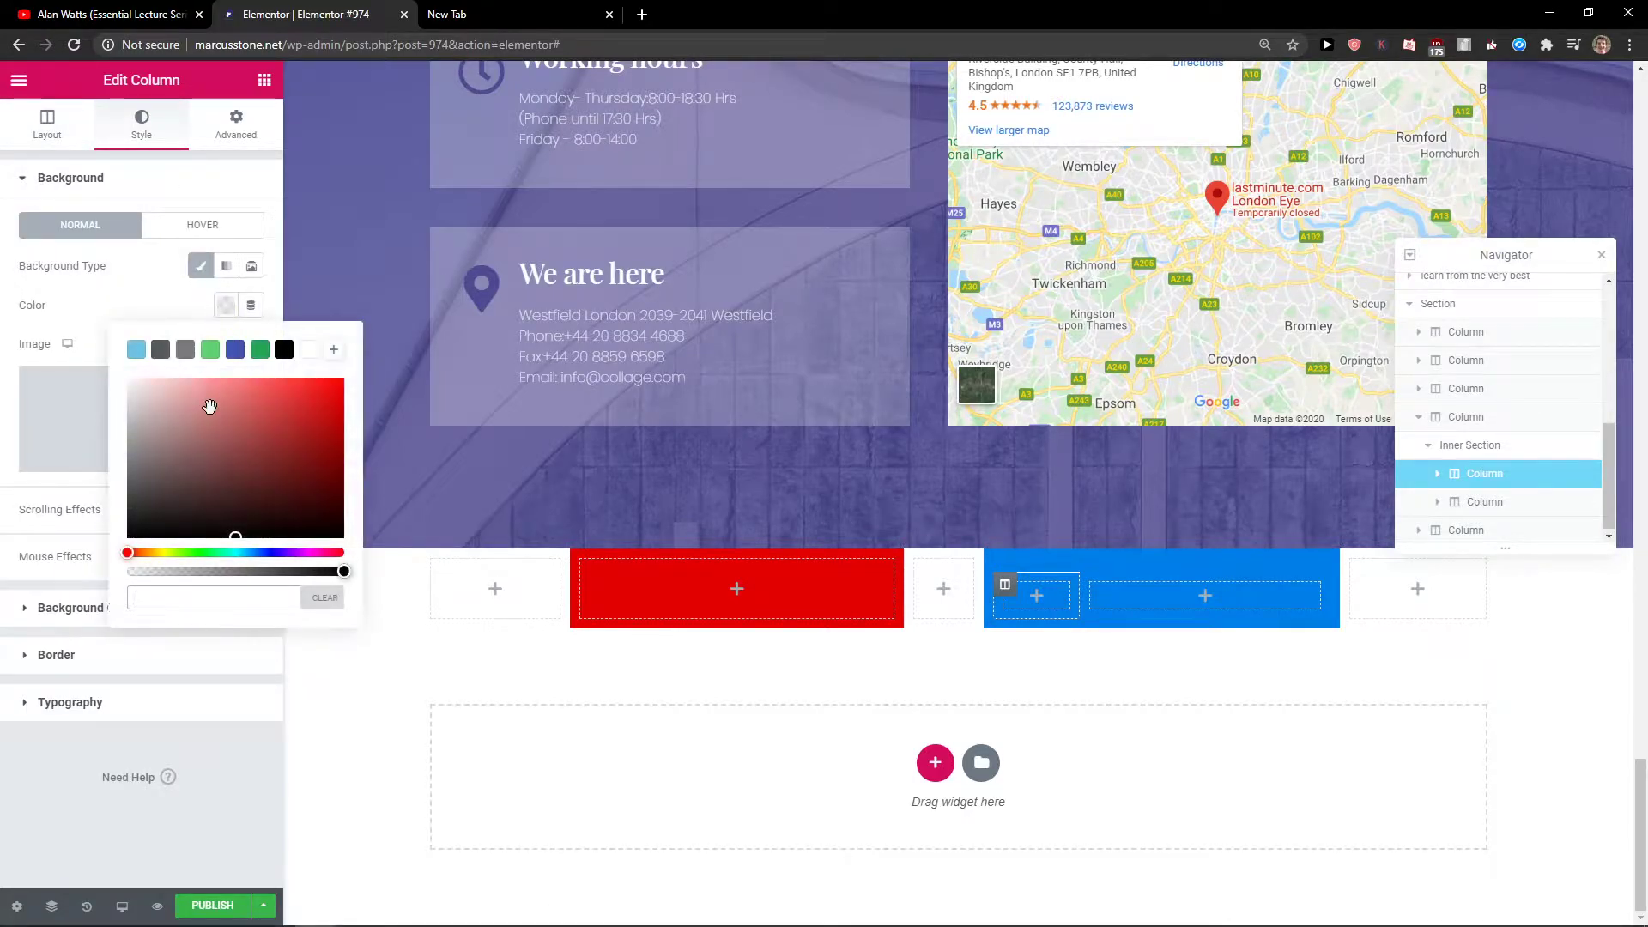
{"action": "left_click_drag", "start_coordinate": [209, 397], "coordinate": [39, 338]}
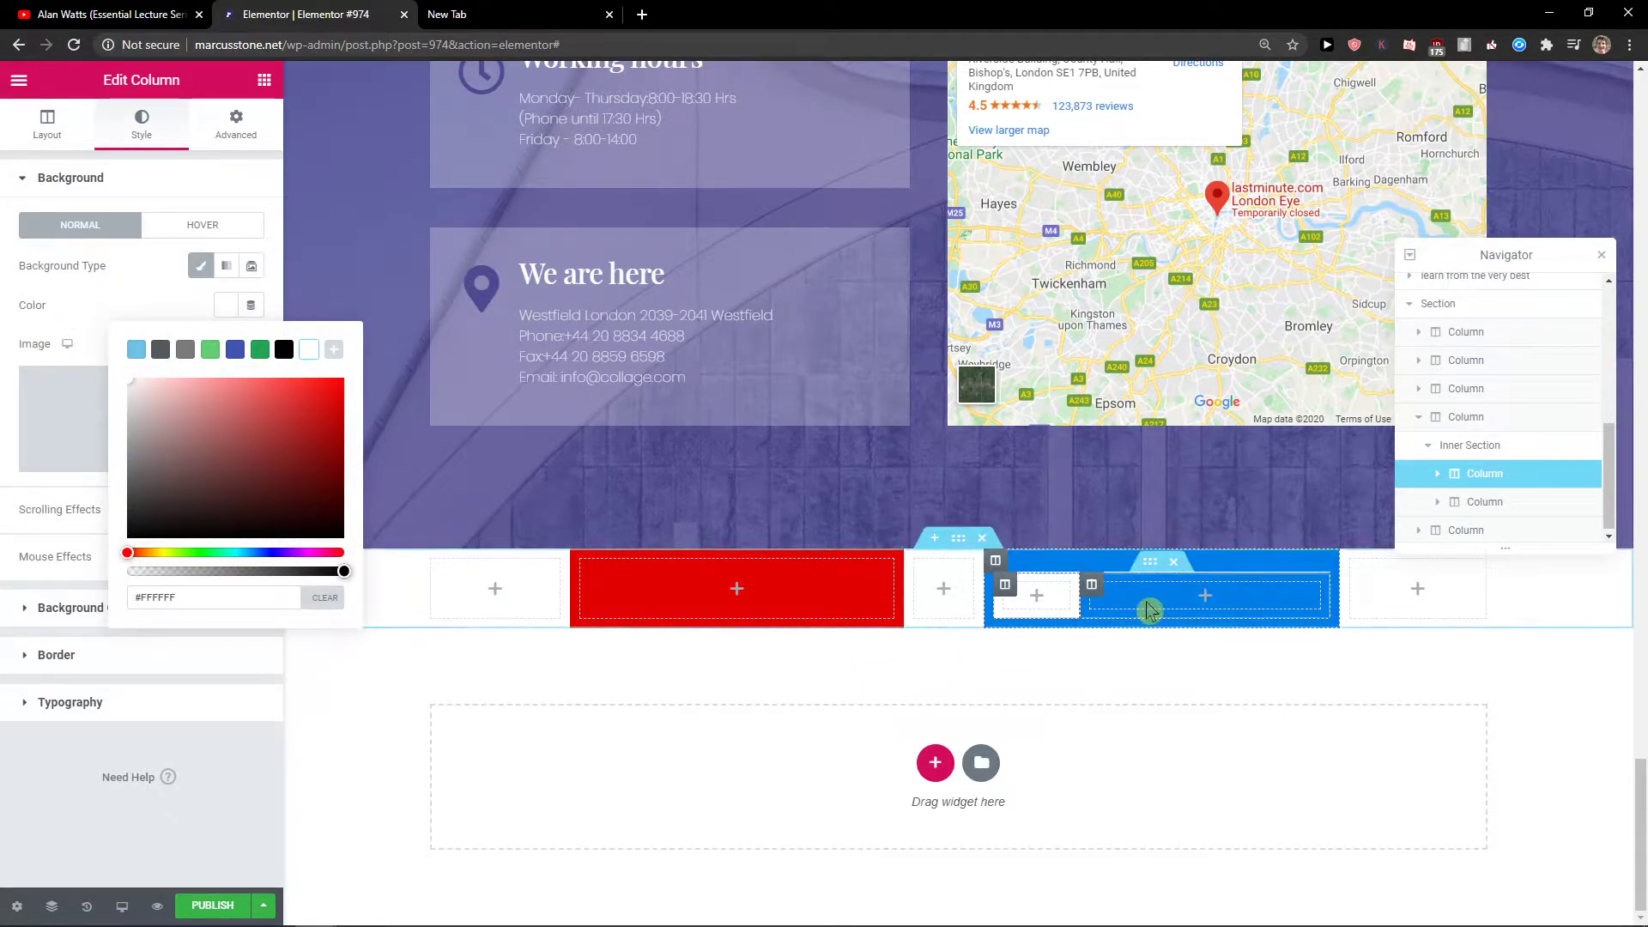
{"action": "left_click", "coordinate": [1103, 594]}
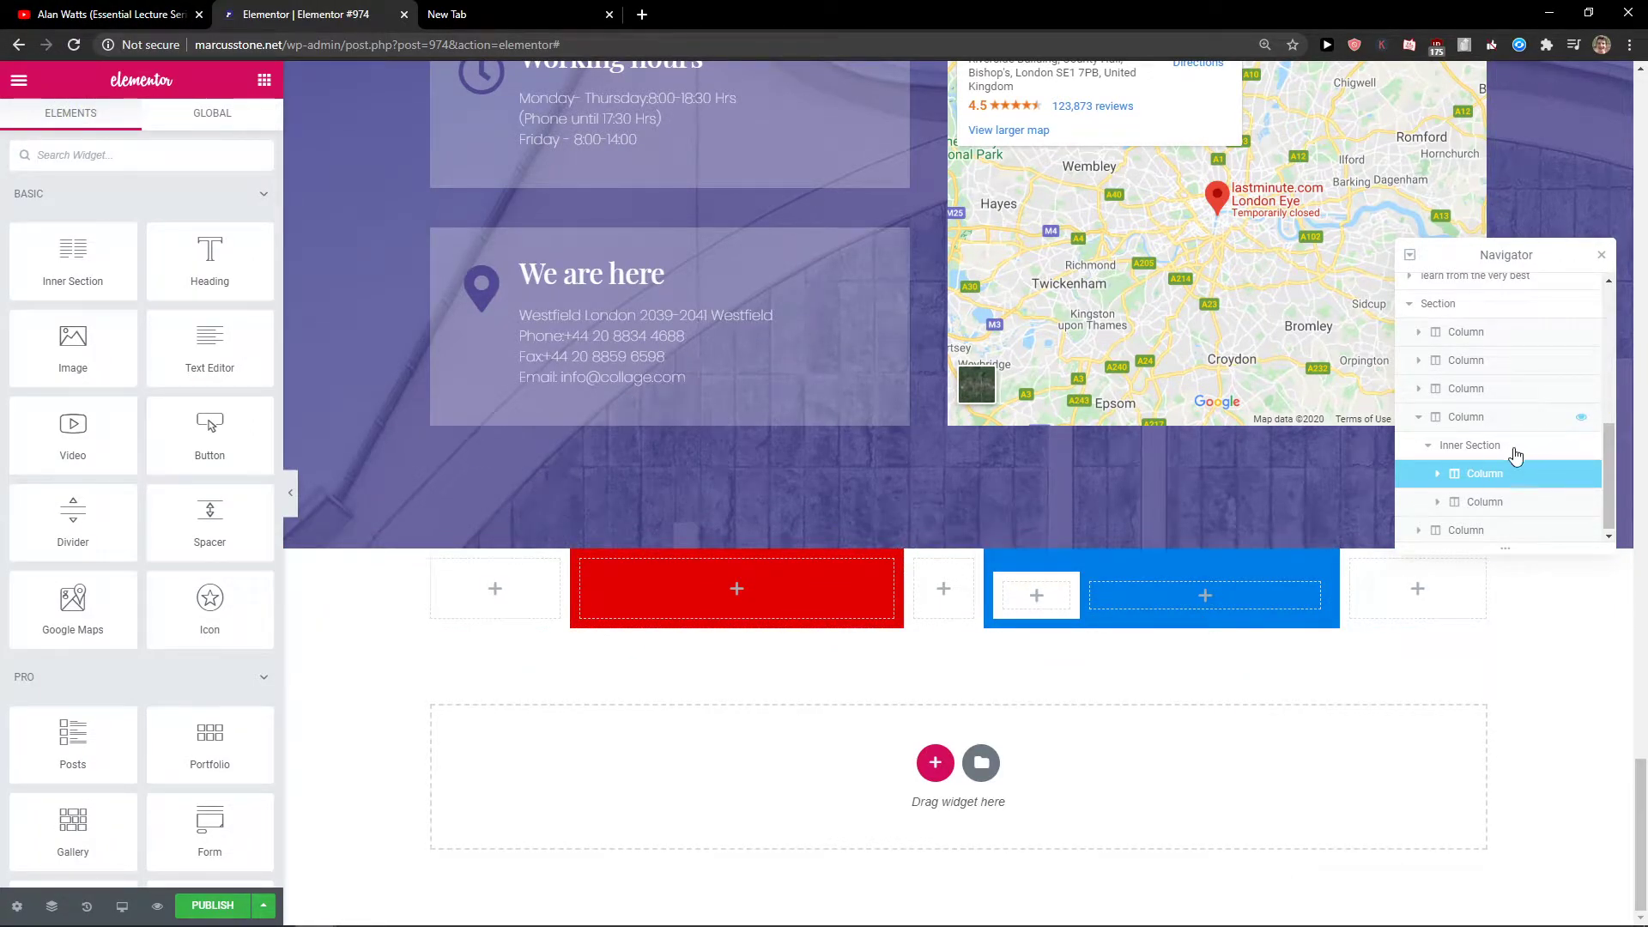
Step: Reset the parent section's structure to equal column widths, and shift both borders of the red column slightly to the right
{"action": "left_click", "coordinate": [1500, 418]}
{"action": "left_click", "coordinate": [1498, 446]}
{"action": "left_click", "coordinate": [1491, 303]}
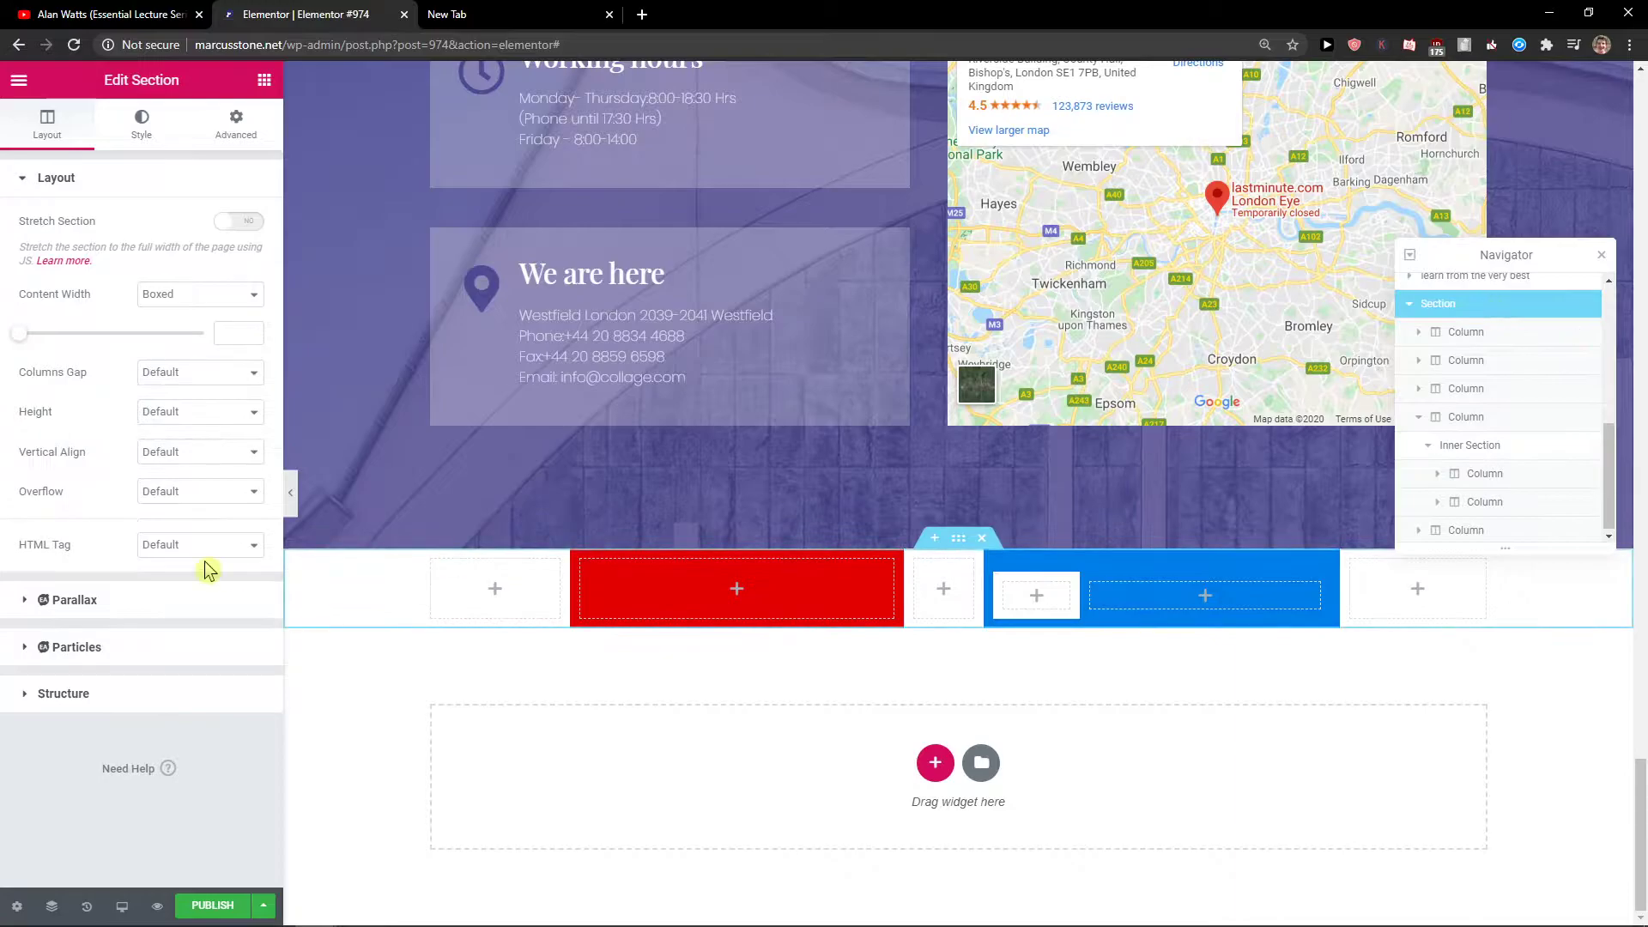
{"action": "left_click", "coordinate": [24, 696]}
{"action": "left_click", "coordinate": [41, 453]}
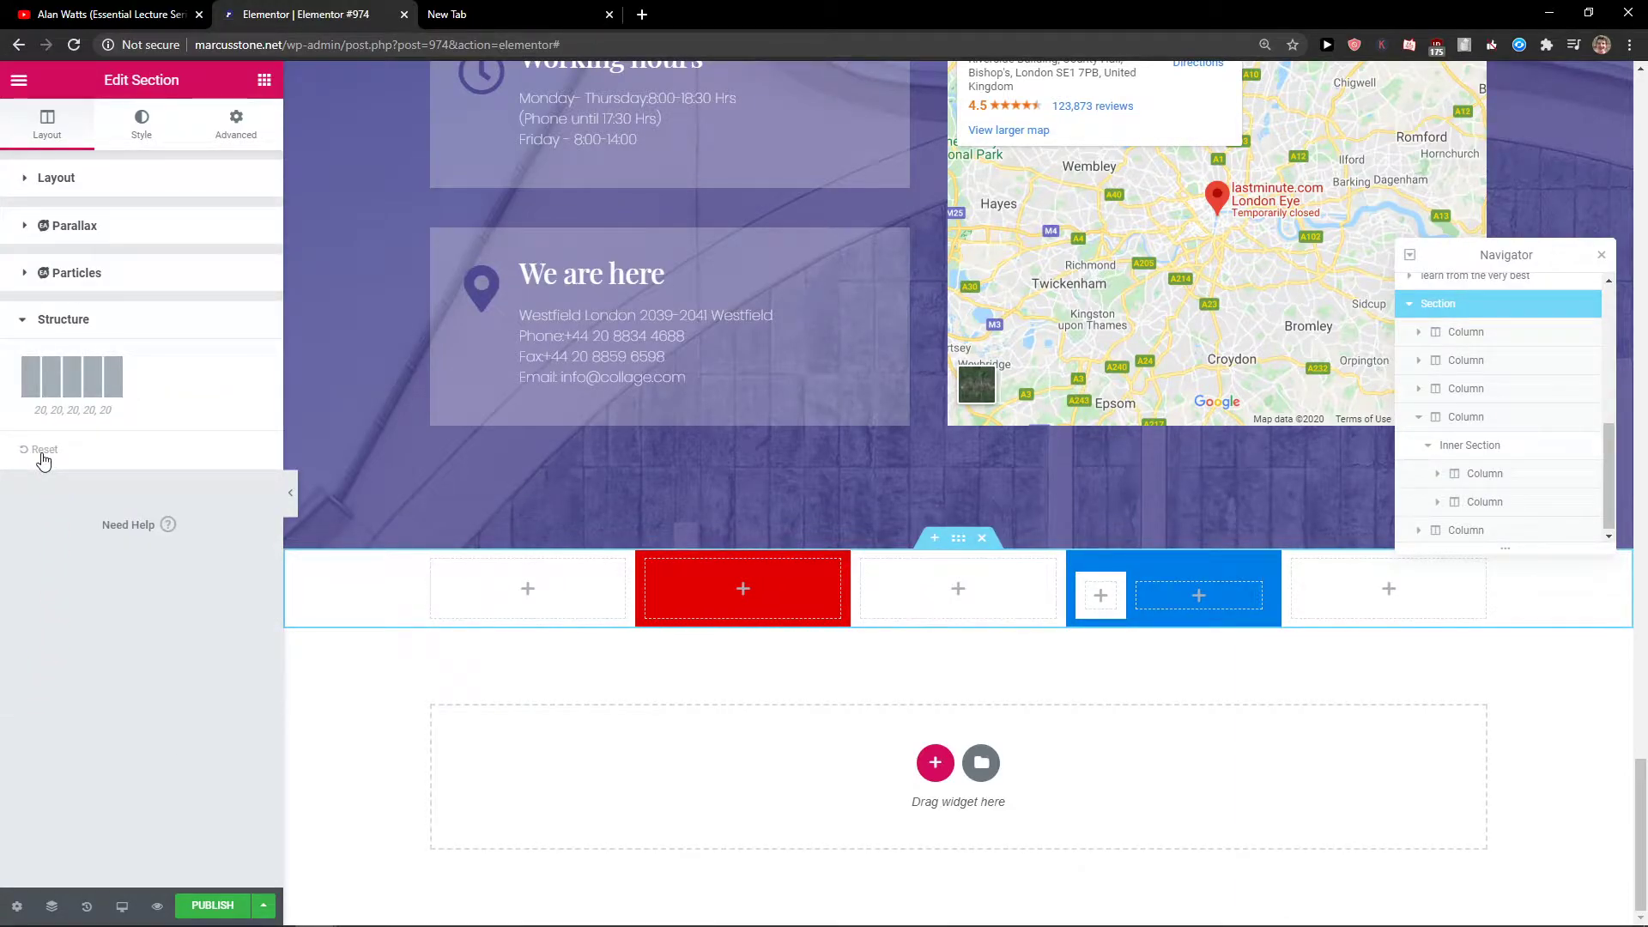
{"action": "left_click", "coordinate": [490, 474]}
{"action": "left_click_drag", "start_coordinate": [635, 598], "coordinate": [669, 601]}
{"action": "left_click_drag", "start_coordinate": [852, 600], "coordinate": [867, 601]}
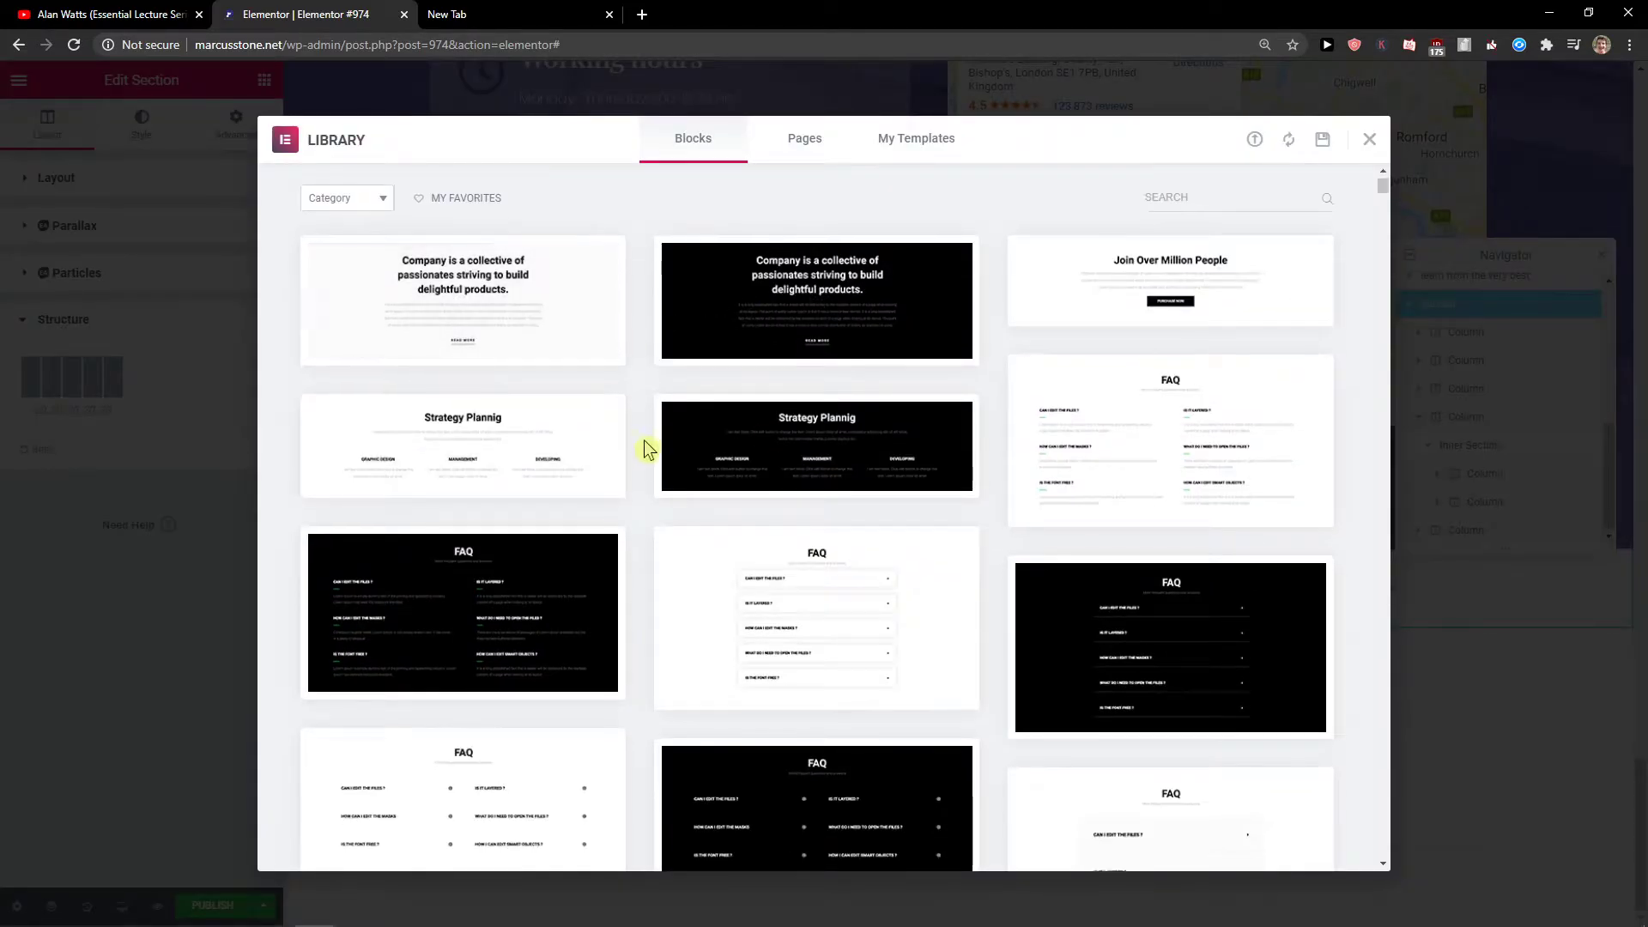
Step: Browse the ready-made block templates in the template library
{"action": "scroll", "coordinate": [646, 443], "scroll_direction": "down", "scroll_amount": 2}
{"action": "scroll", "coordinate": [645, 443], "scroll_direction": "down", "scroll_amount": 2}
{"action": "scroll", "coordinate": [646, 442], "scroll_direction": "down", "scroll_amount": 5}
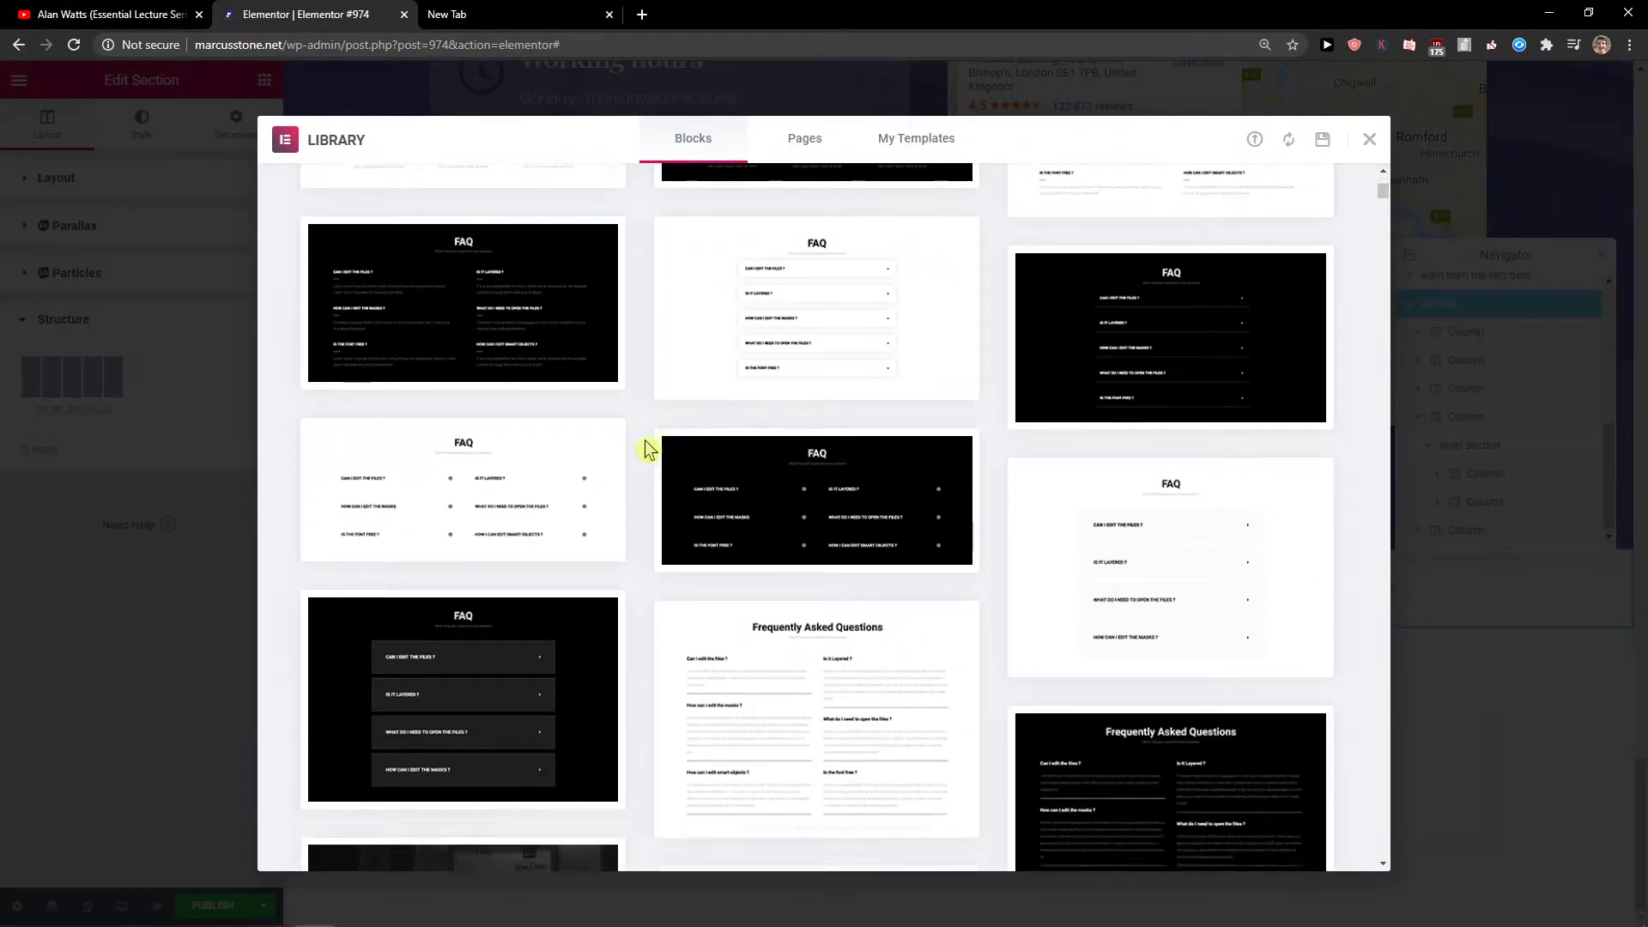
{"action": "scroll", "coordinate": [645, 443], "scroll_direction": "down", "scroll_amount": 12}
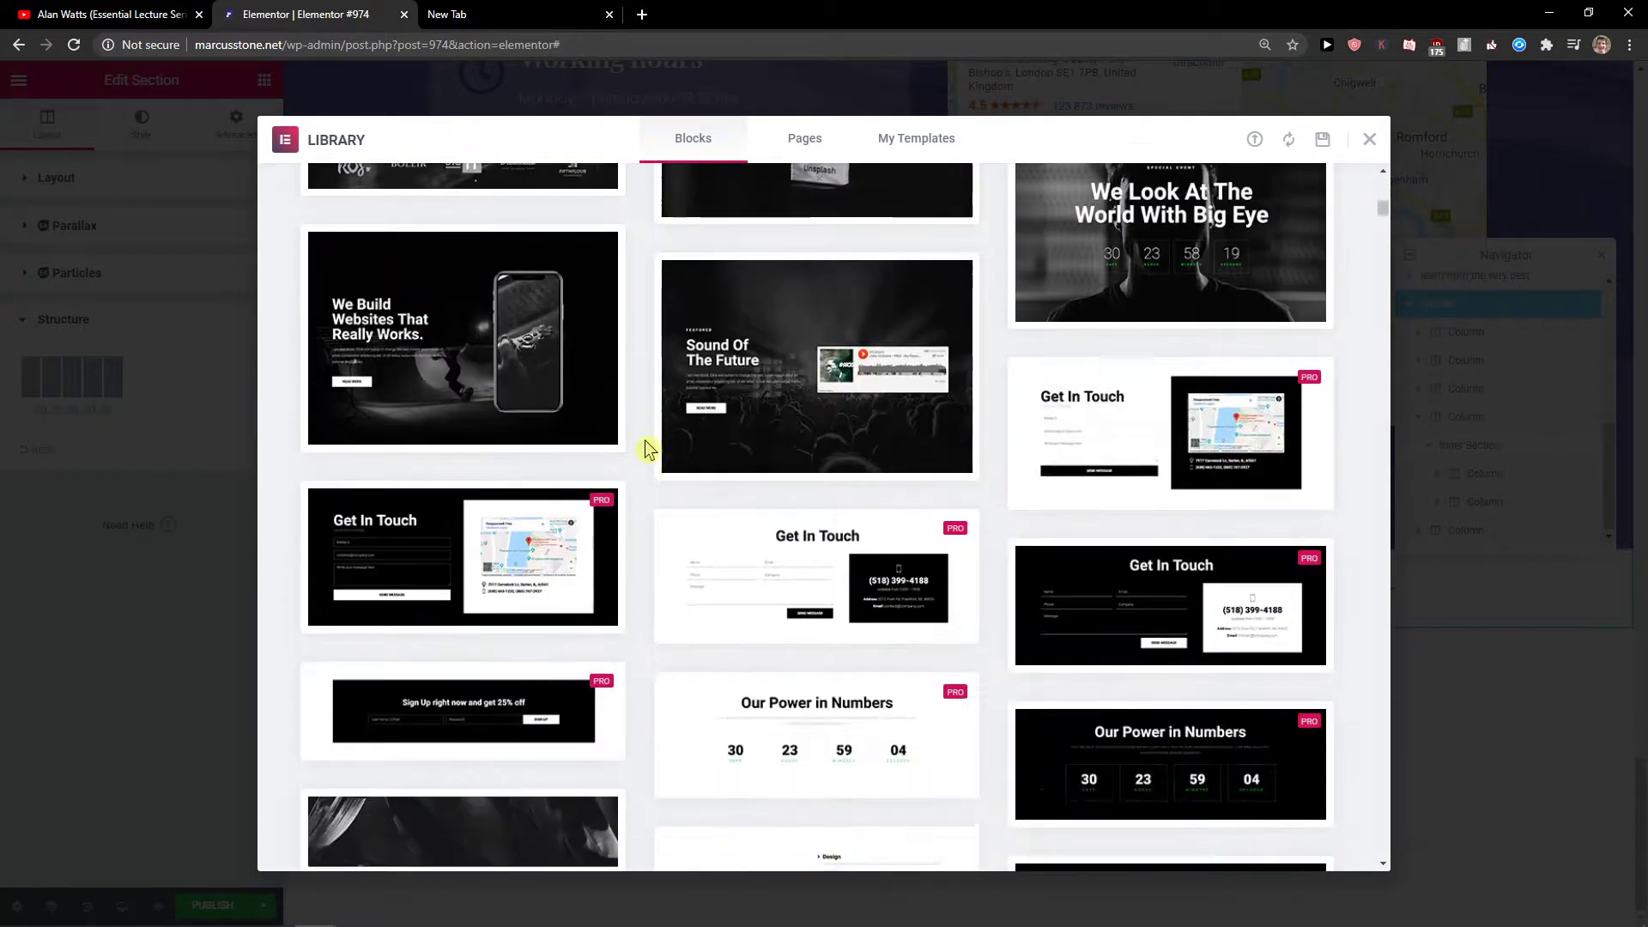
{"action": "scroll", "coordinate": [645, 440], "scroll_direction": "down", "scroll_amount": 7}
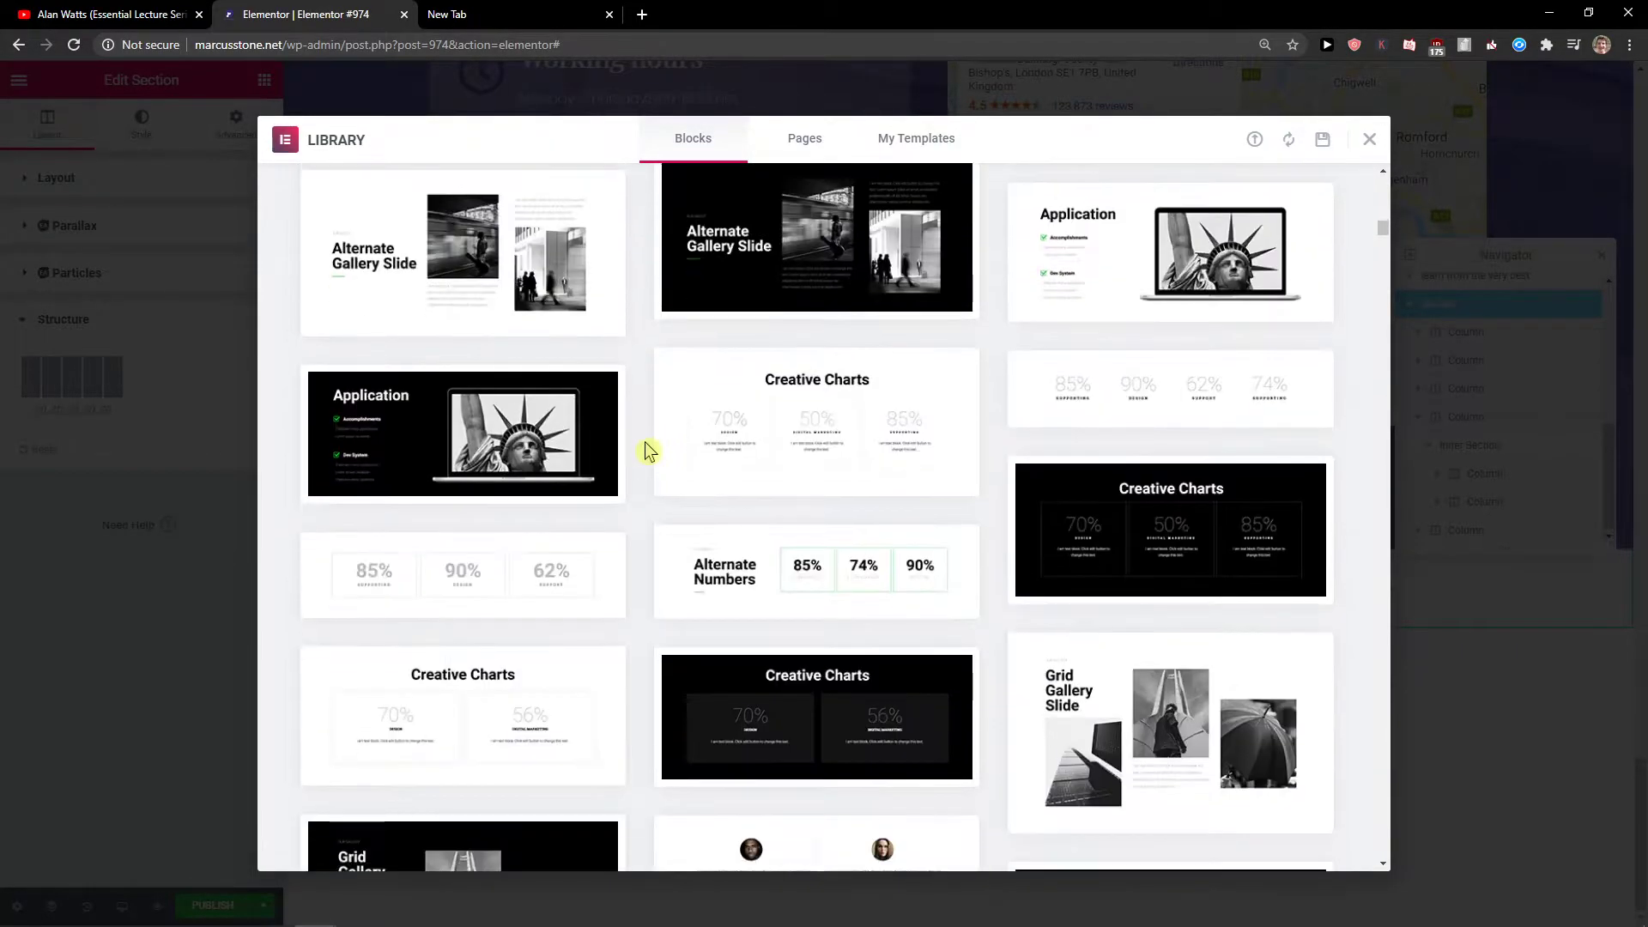
{"action": "scroll", "coordinate": [645, 450], "scroll_direction": "down", "scroll_amount": 3}
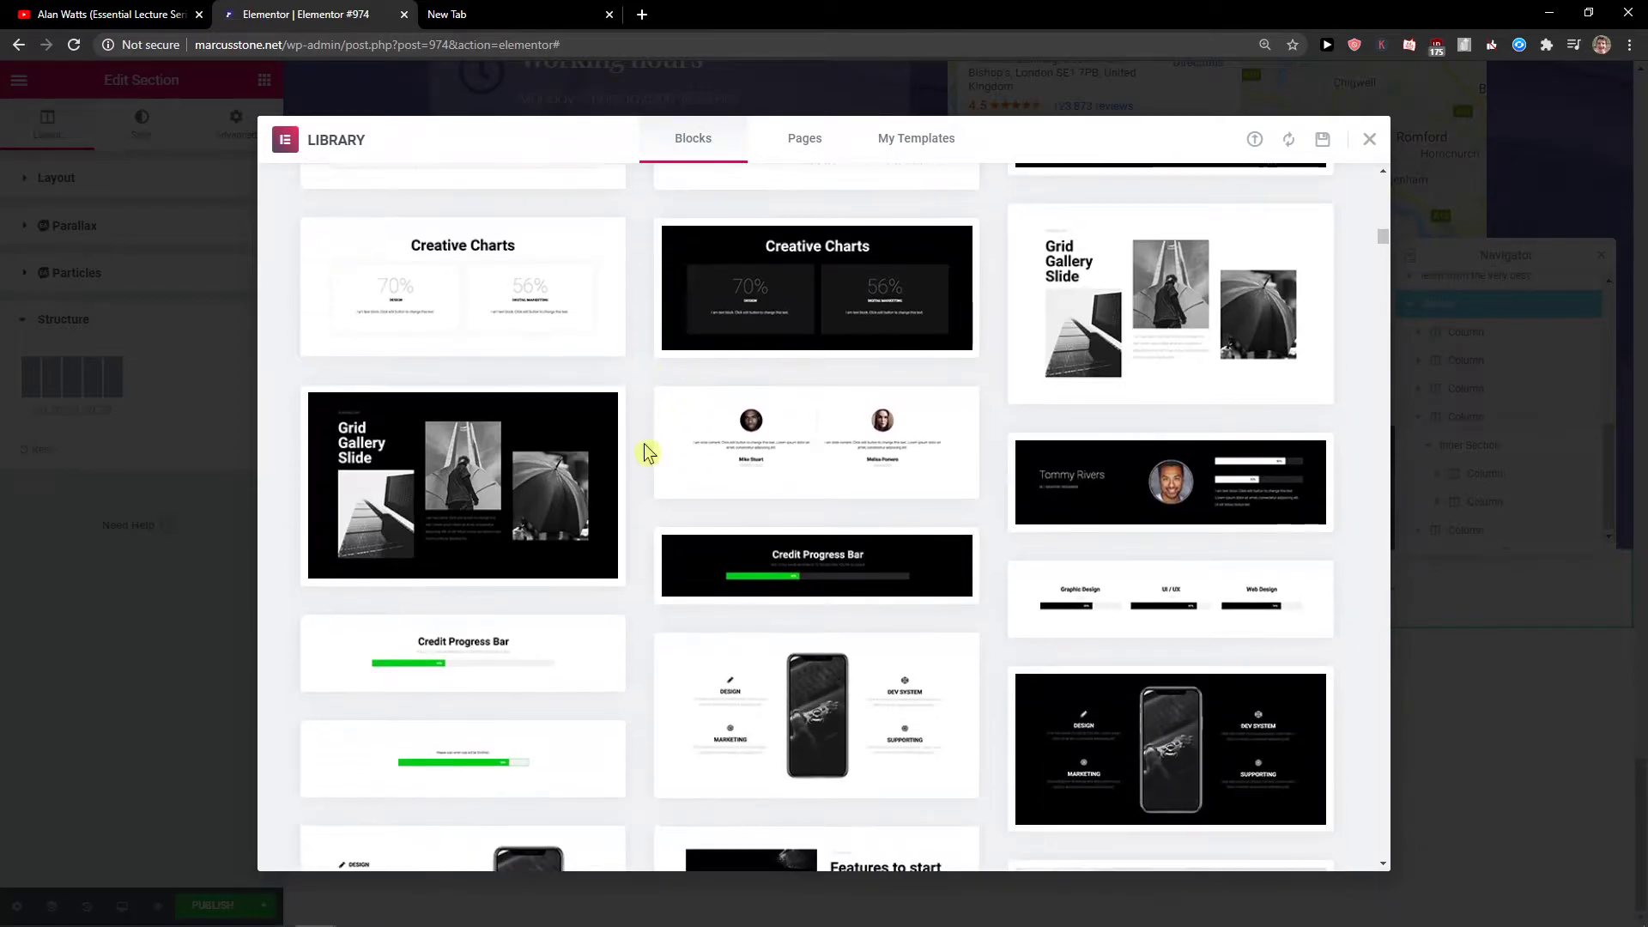
{"action": "scroll", "coordinate": [646, 454], "scroll_direction": "down", "scroll_amount": 9}
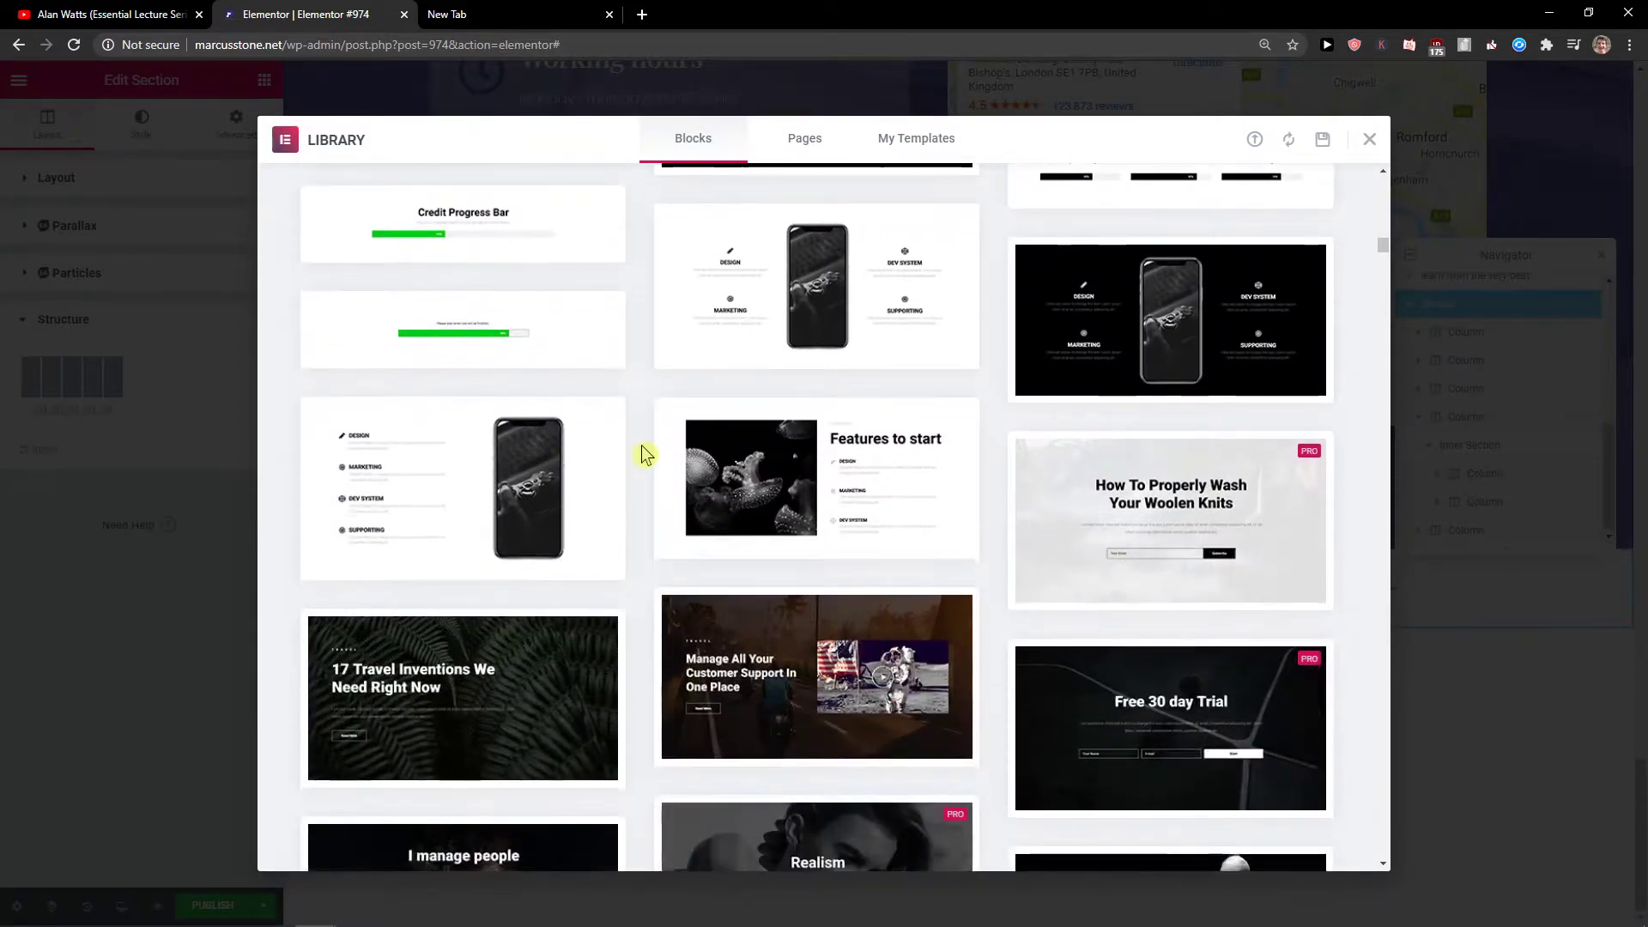
{"action": "scroll", "coordinate": [646, 457], "scroll_direction": "down", "scroll_amount": 13}
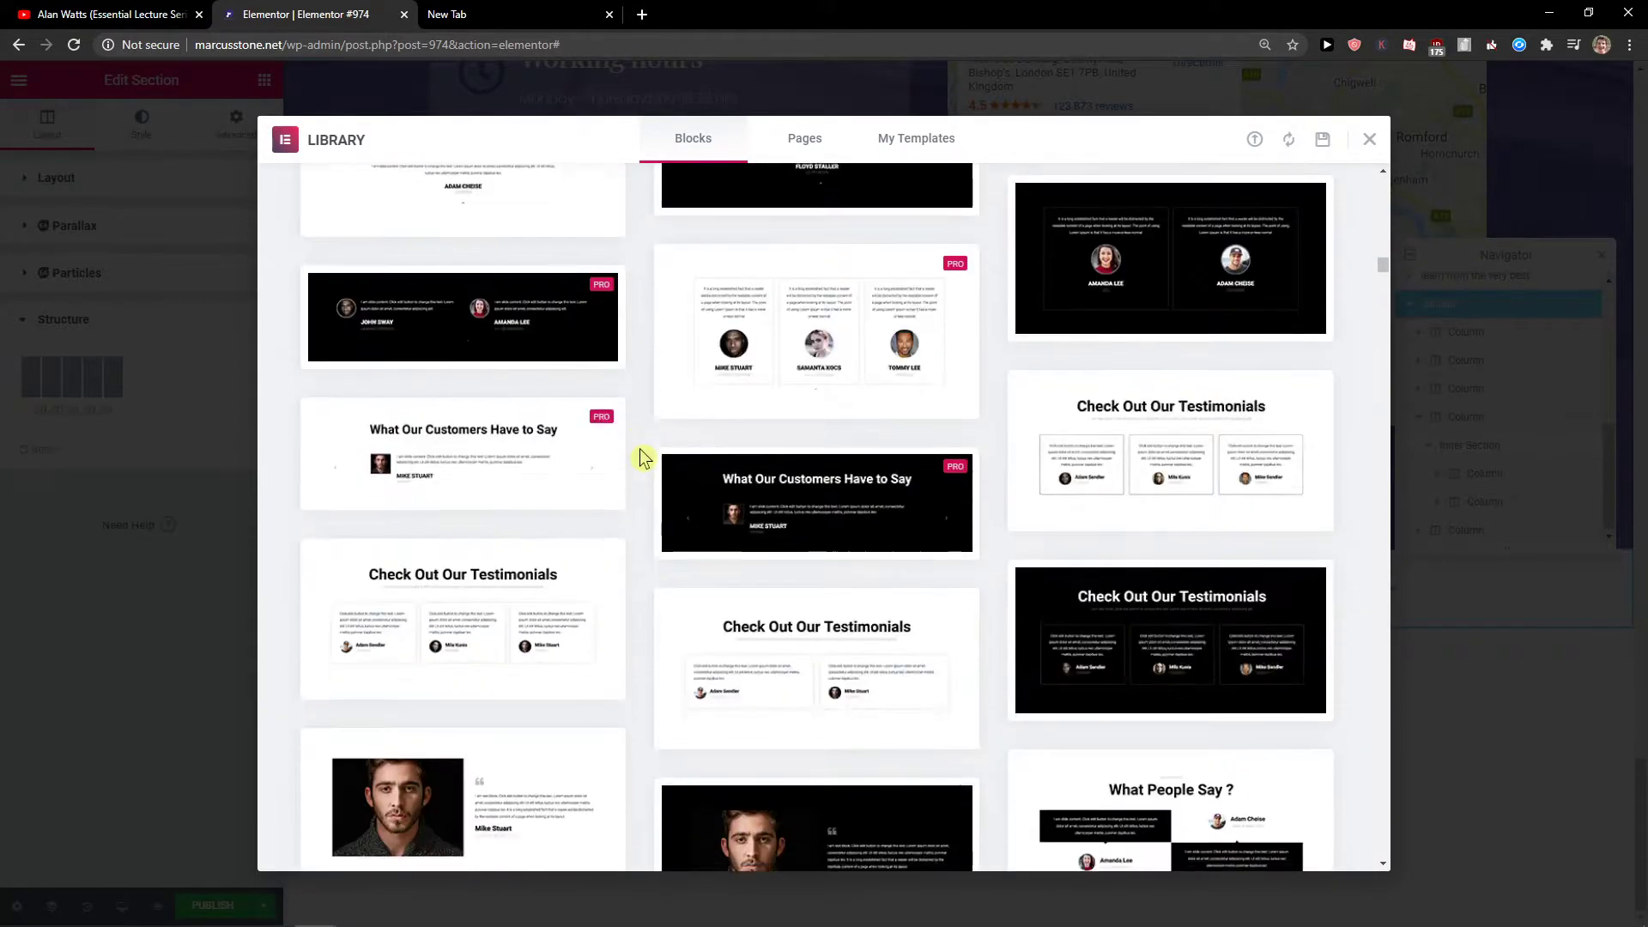
Step: Insert the light grey "Stay in Touch" block with the email subscribe form from the block templates
{"action": "scroll", "coordinate": [646, 457], "scroll_direction": "down", "scroll_amount": 3}
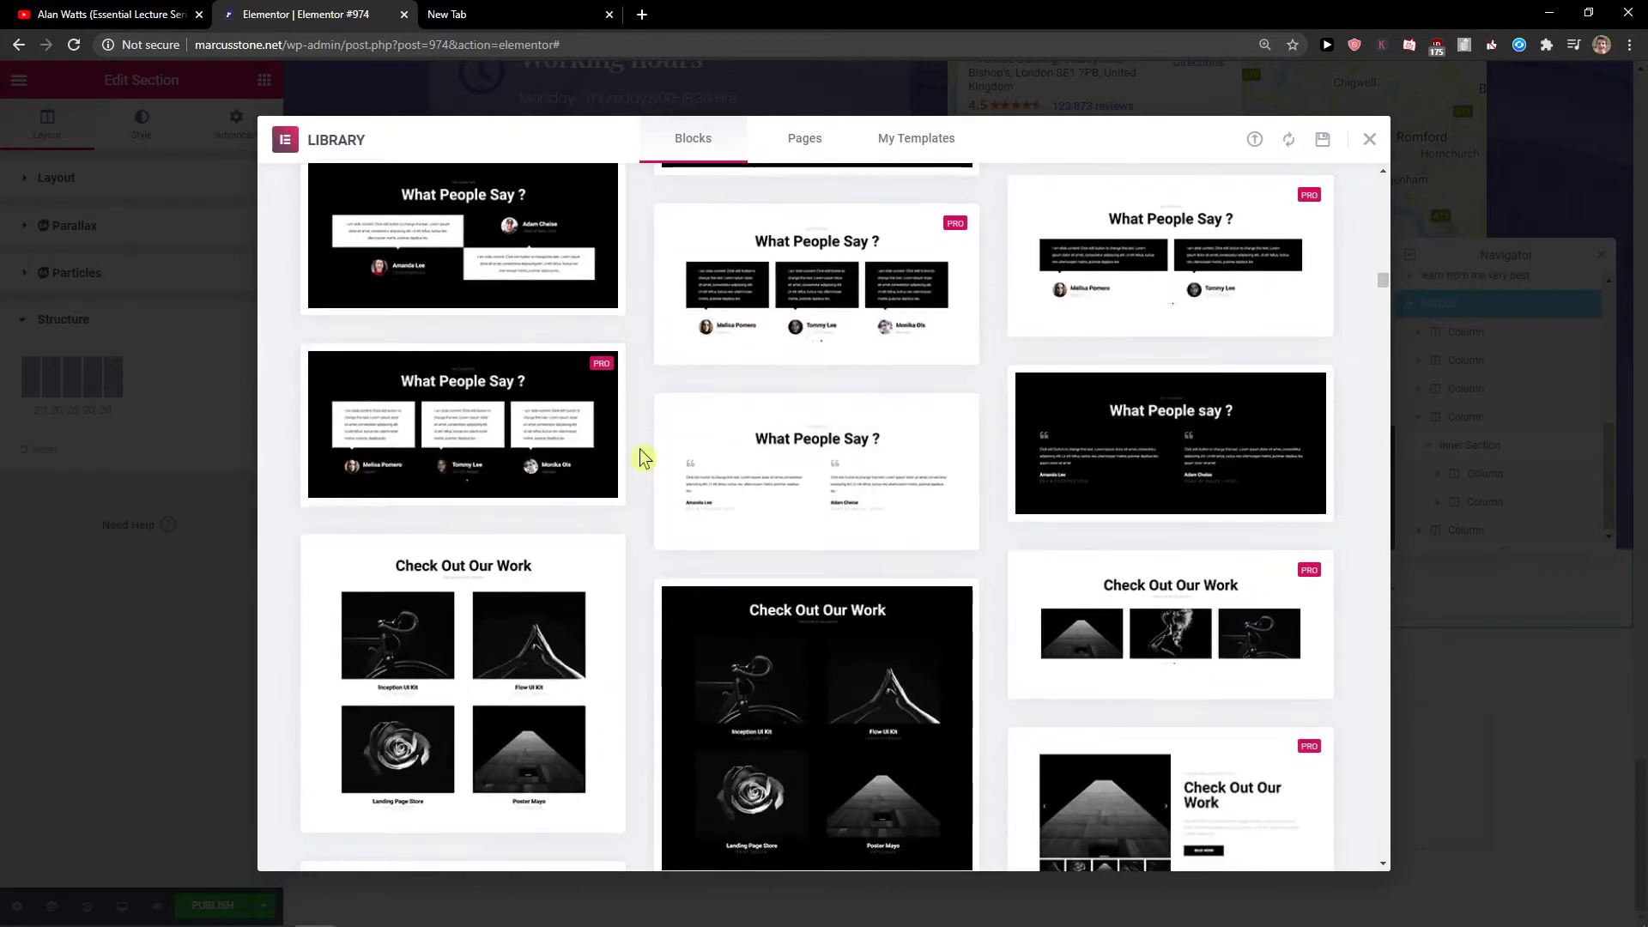
{"action": "scroll", "coordinate": [644, 457], "scroll_direction": "down", "scroll_amount": 12}
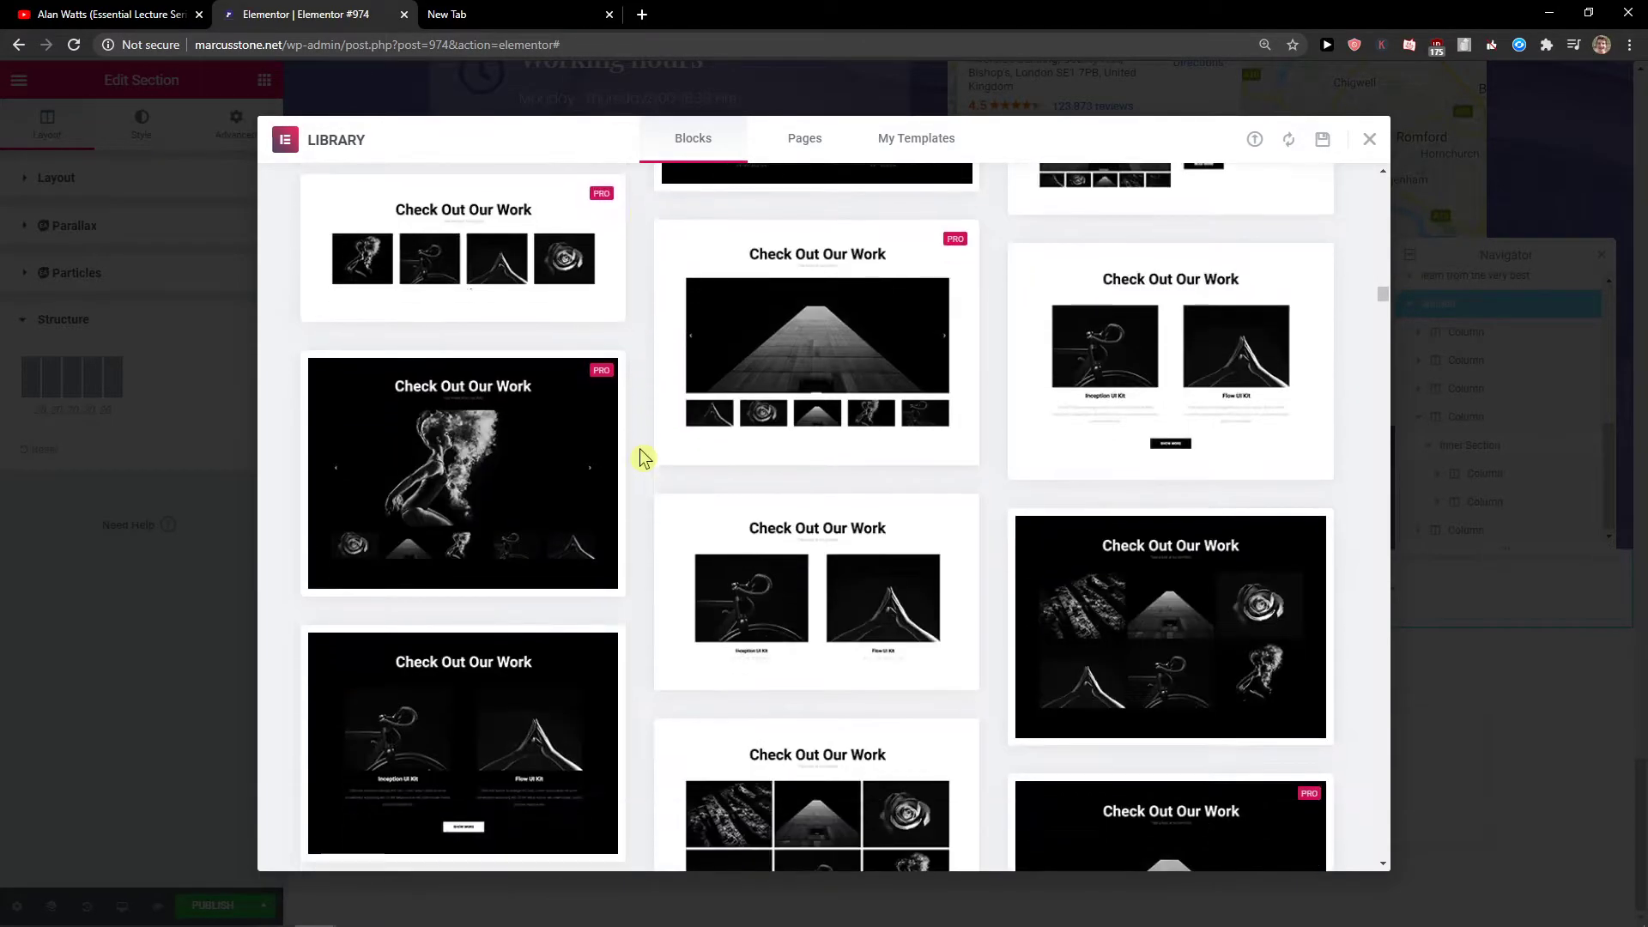
{"action": "scroll", "coordinate": [644, 458], "scroll_direction": "down", "scroll_amount": 15}
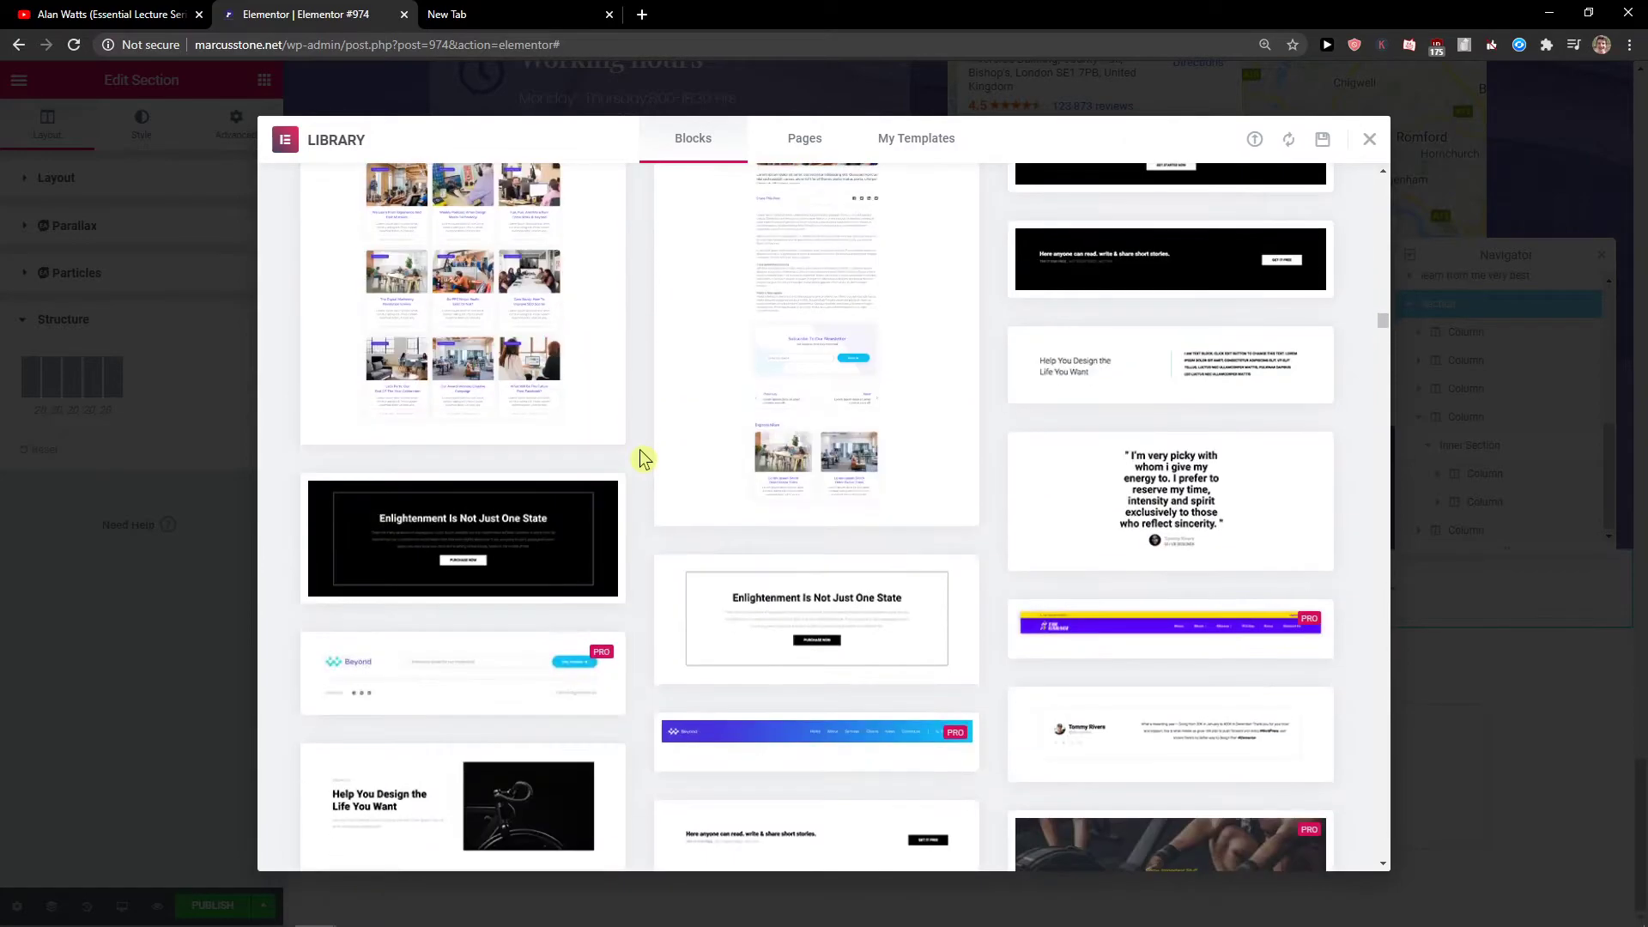
{"action": "scroll", "coordinate": [645, 459], "scroll_direction": "down", "scroll_amount": 15}
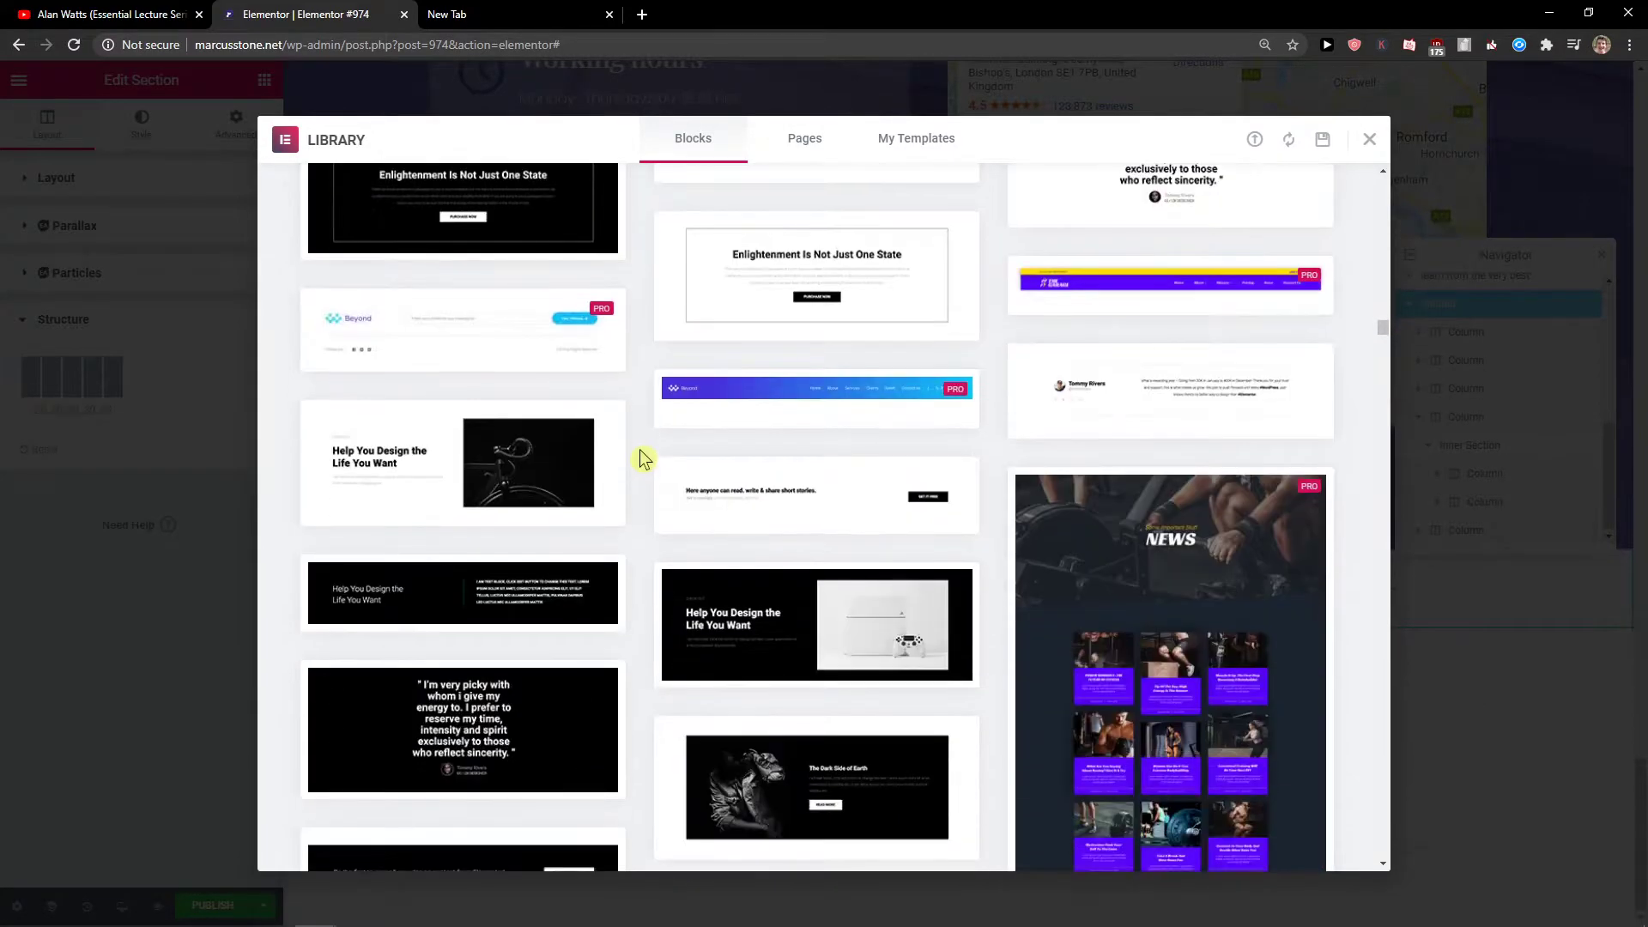
{"action": "scroll", "coordinate": [644, 458], "scroll_direction": "down", "scroll_amount": 15}
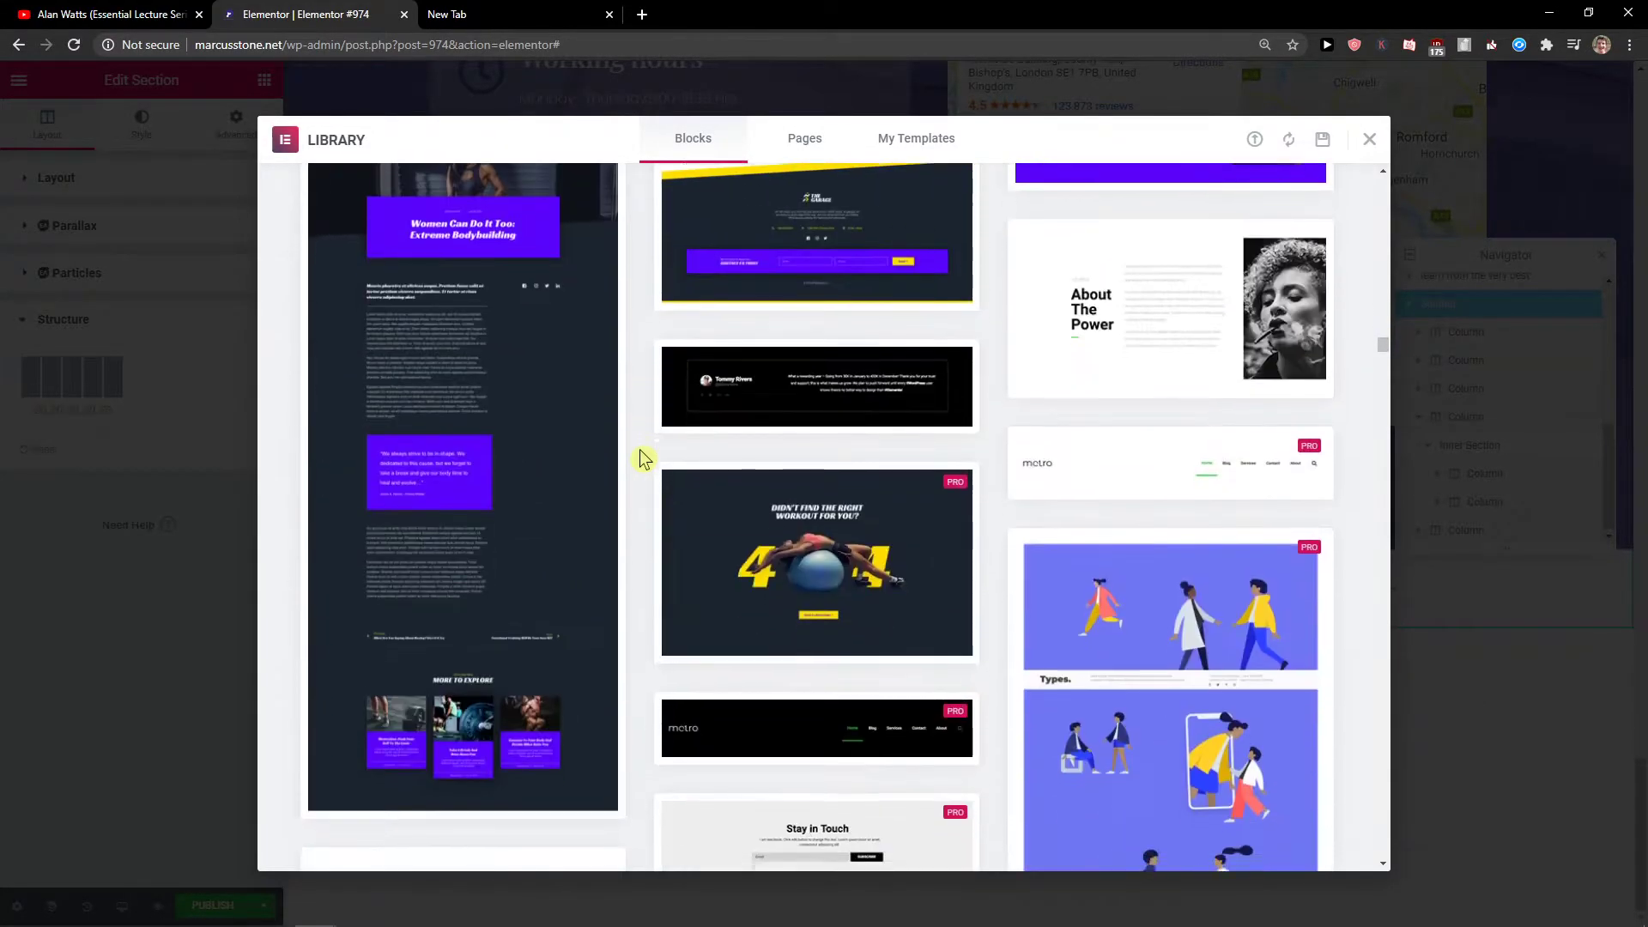
{"action": "scroll", "coordinate": [644, 457], "scroll_direction": "down", "scroll_amount": 5}
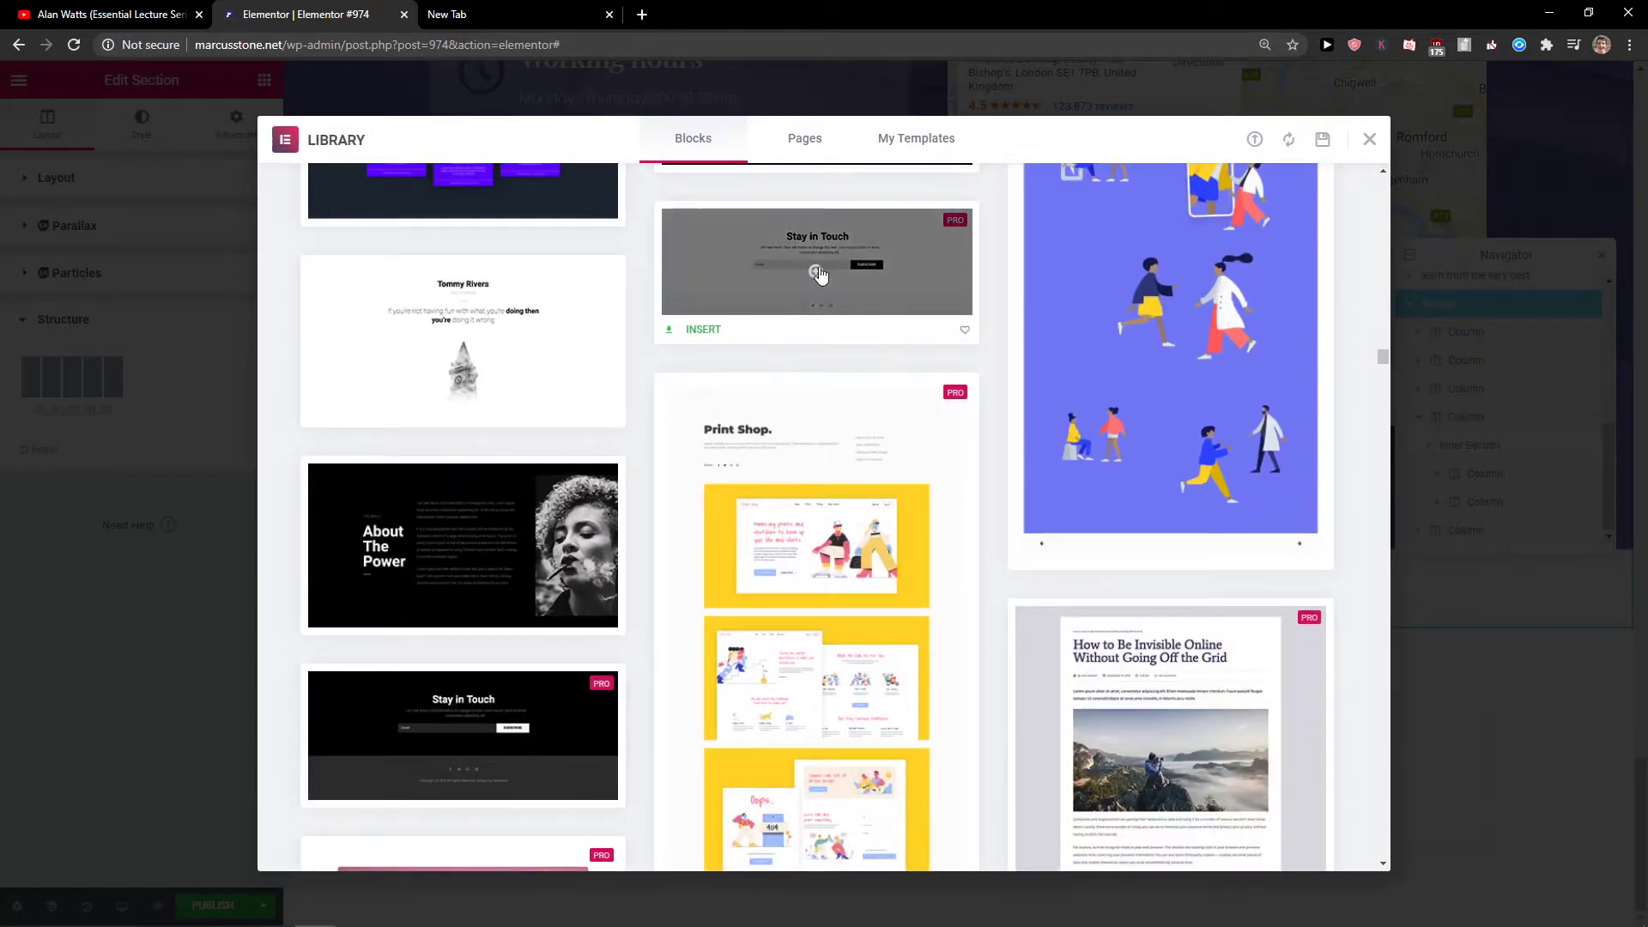
{"action": "left_click", "coordinate": [698, 330]}
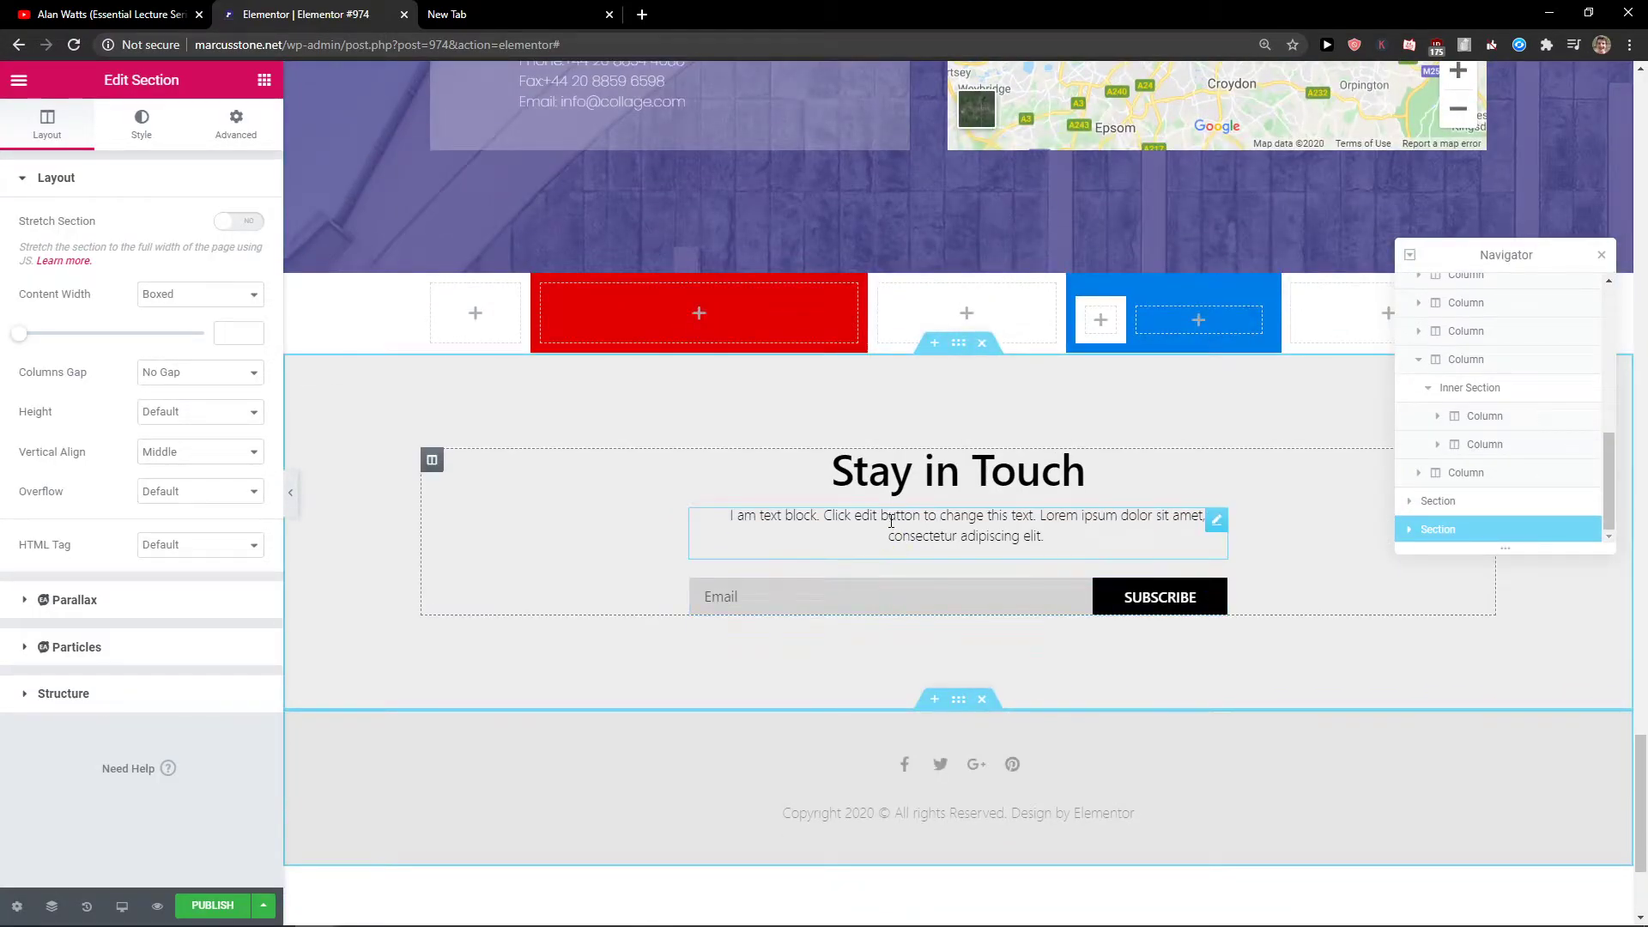
Step: Examine the settings of the form, its column and the heading in the "Stay in Touch" section
{"action": "left_click", "coordinate": [866, 583]}
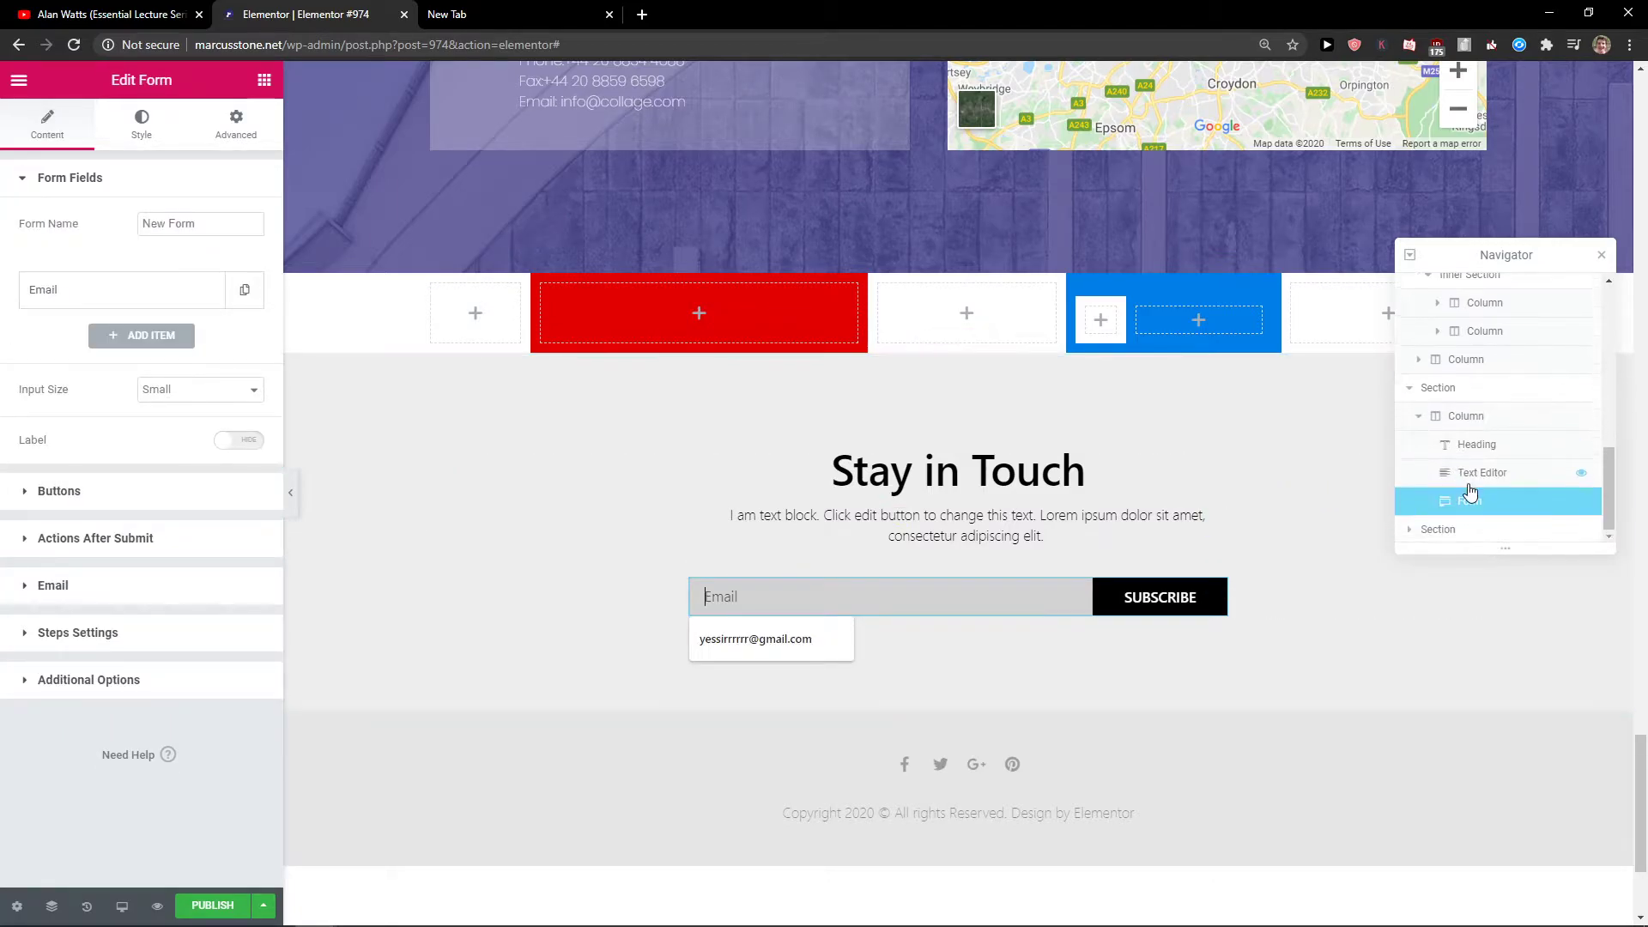
{"action": "left_click", "coordinate": [1454, 421]}
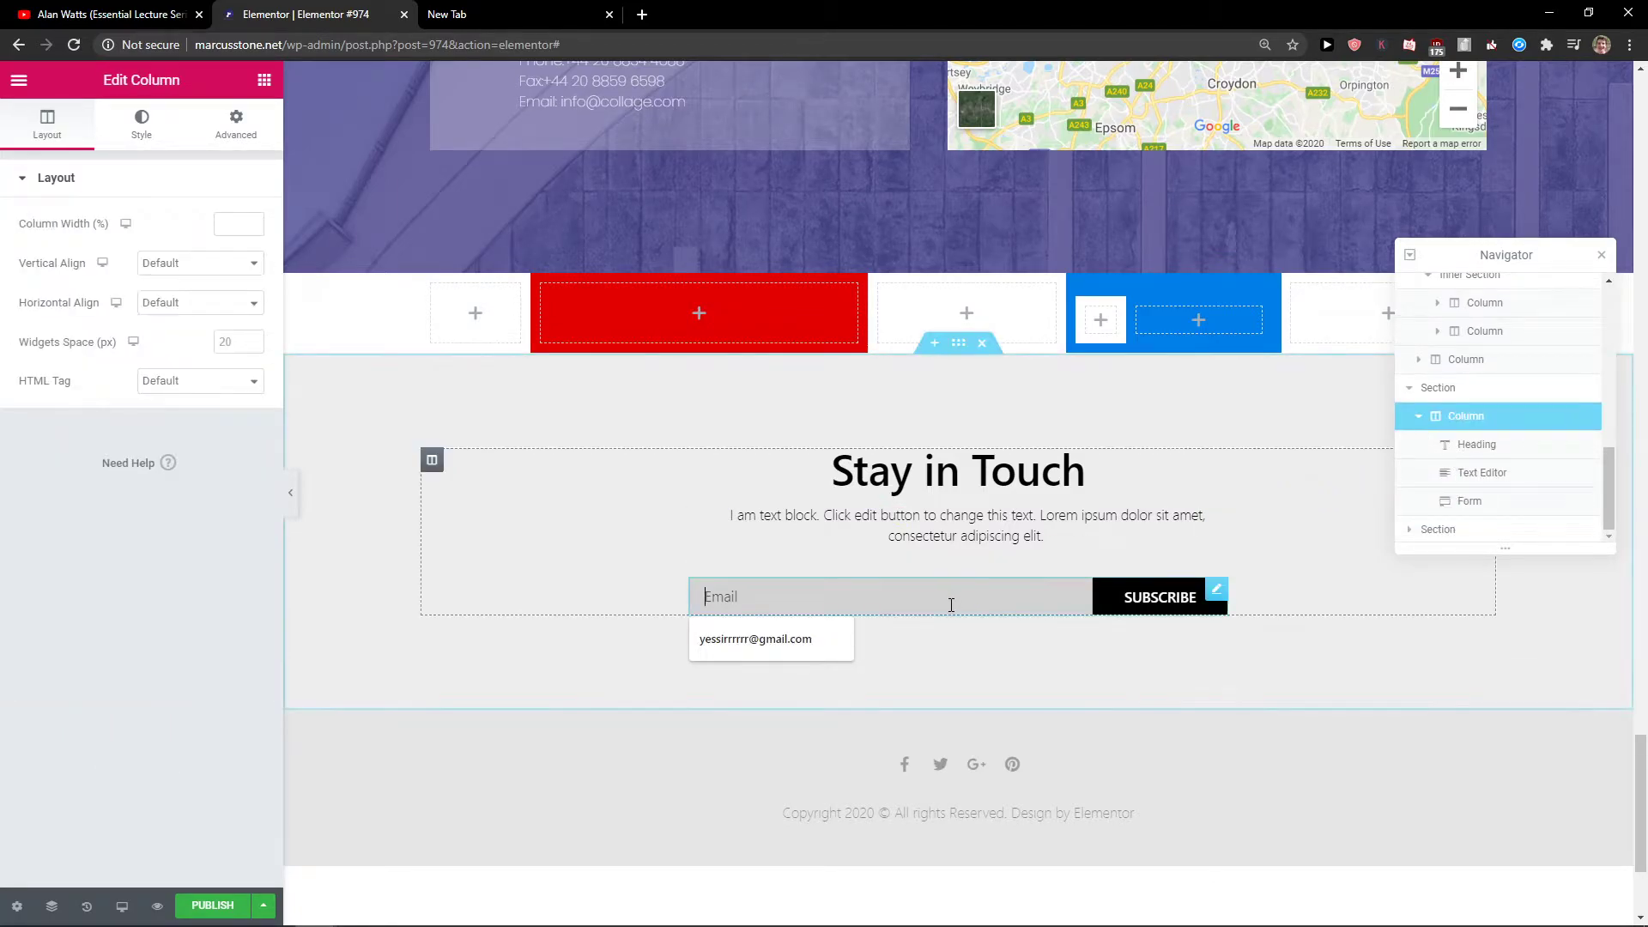
{"action": "left_click", "coordinate": [865, 469]}
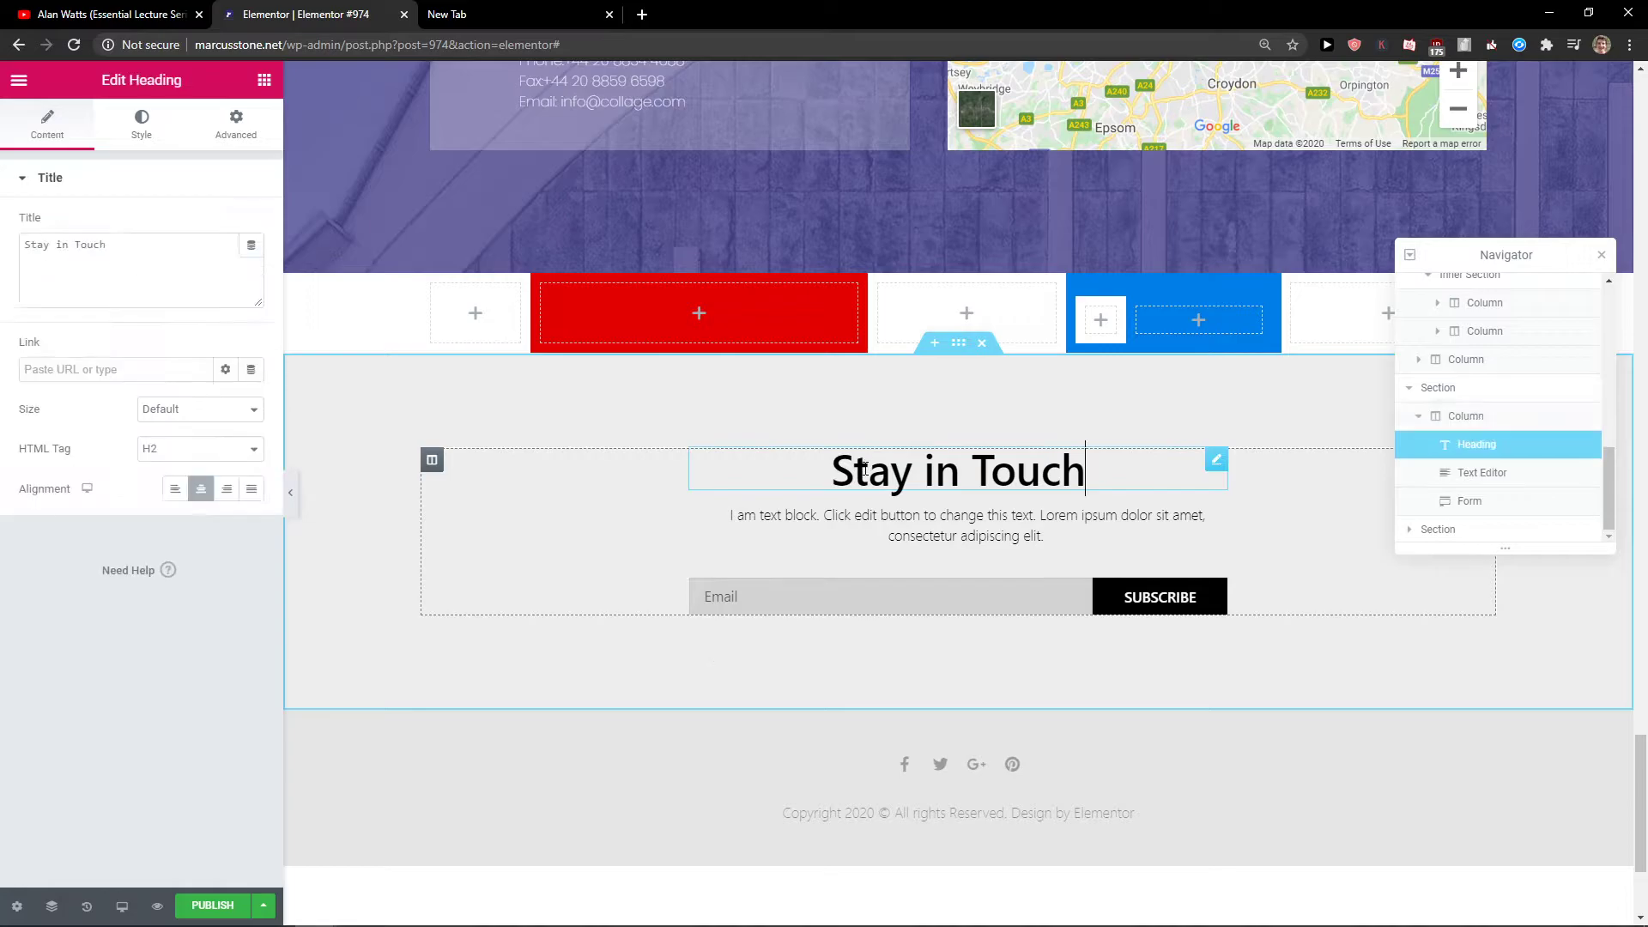
Step: Delete the text block below the "Stay in Touch" heading, then select the heading
{"action": "left_click", "coordinate": [1042, 532]}
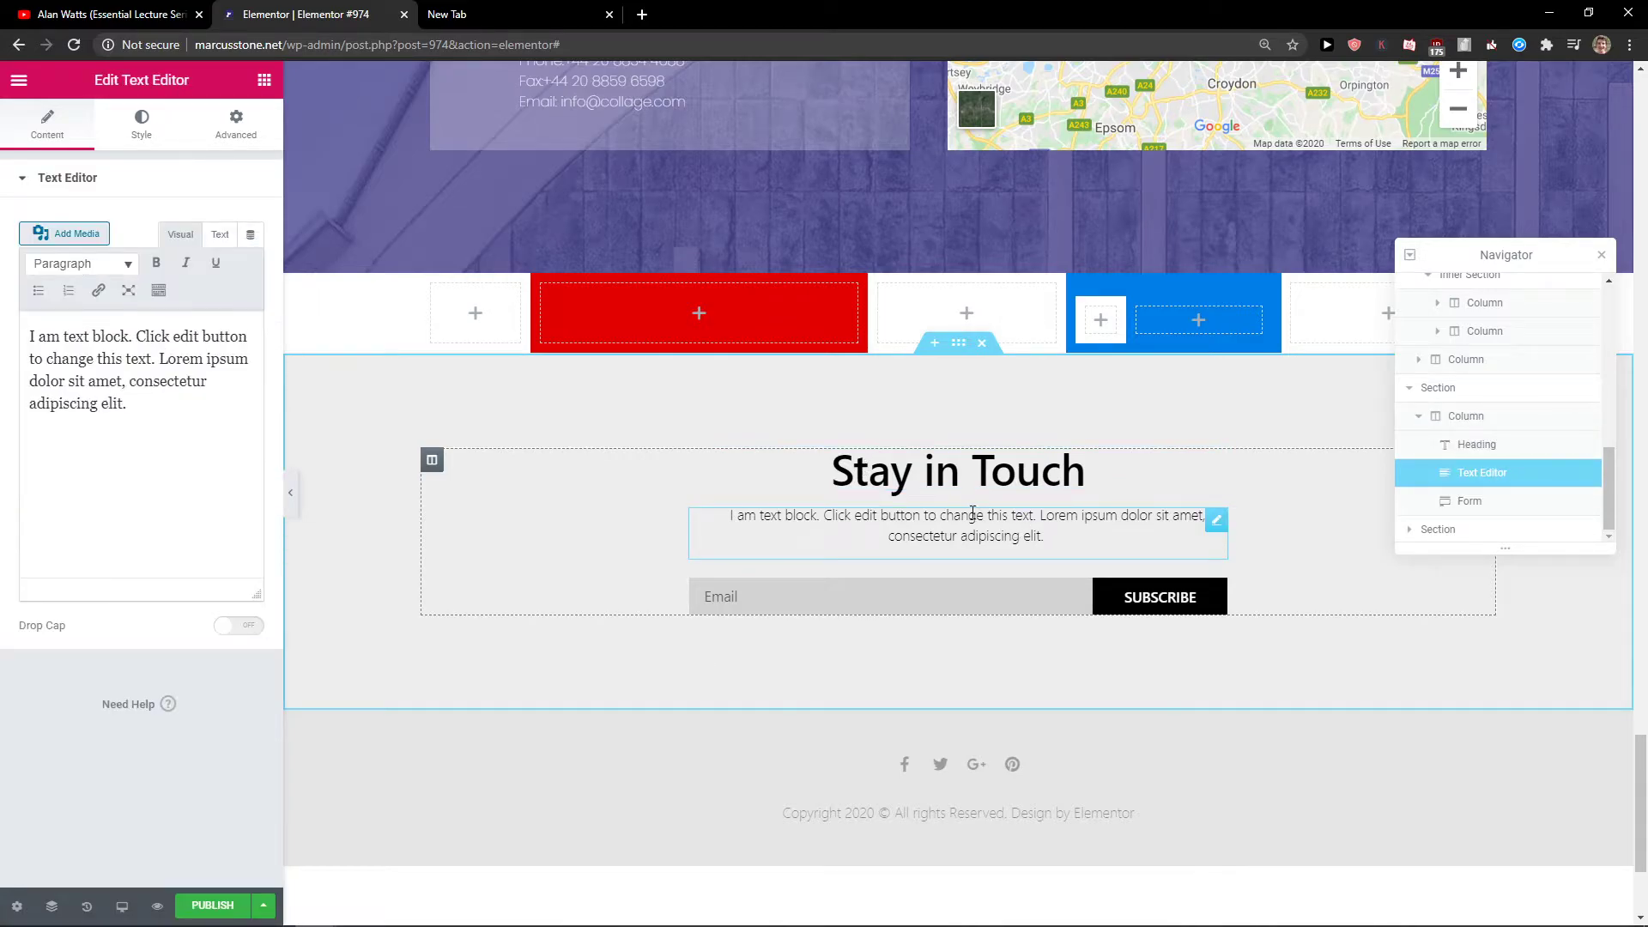
{"action": "key", "text": "Delete"}
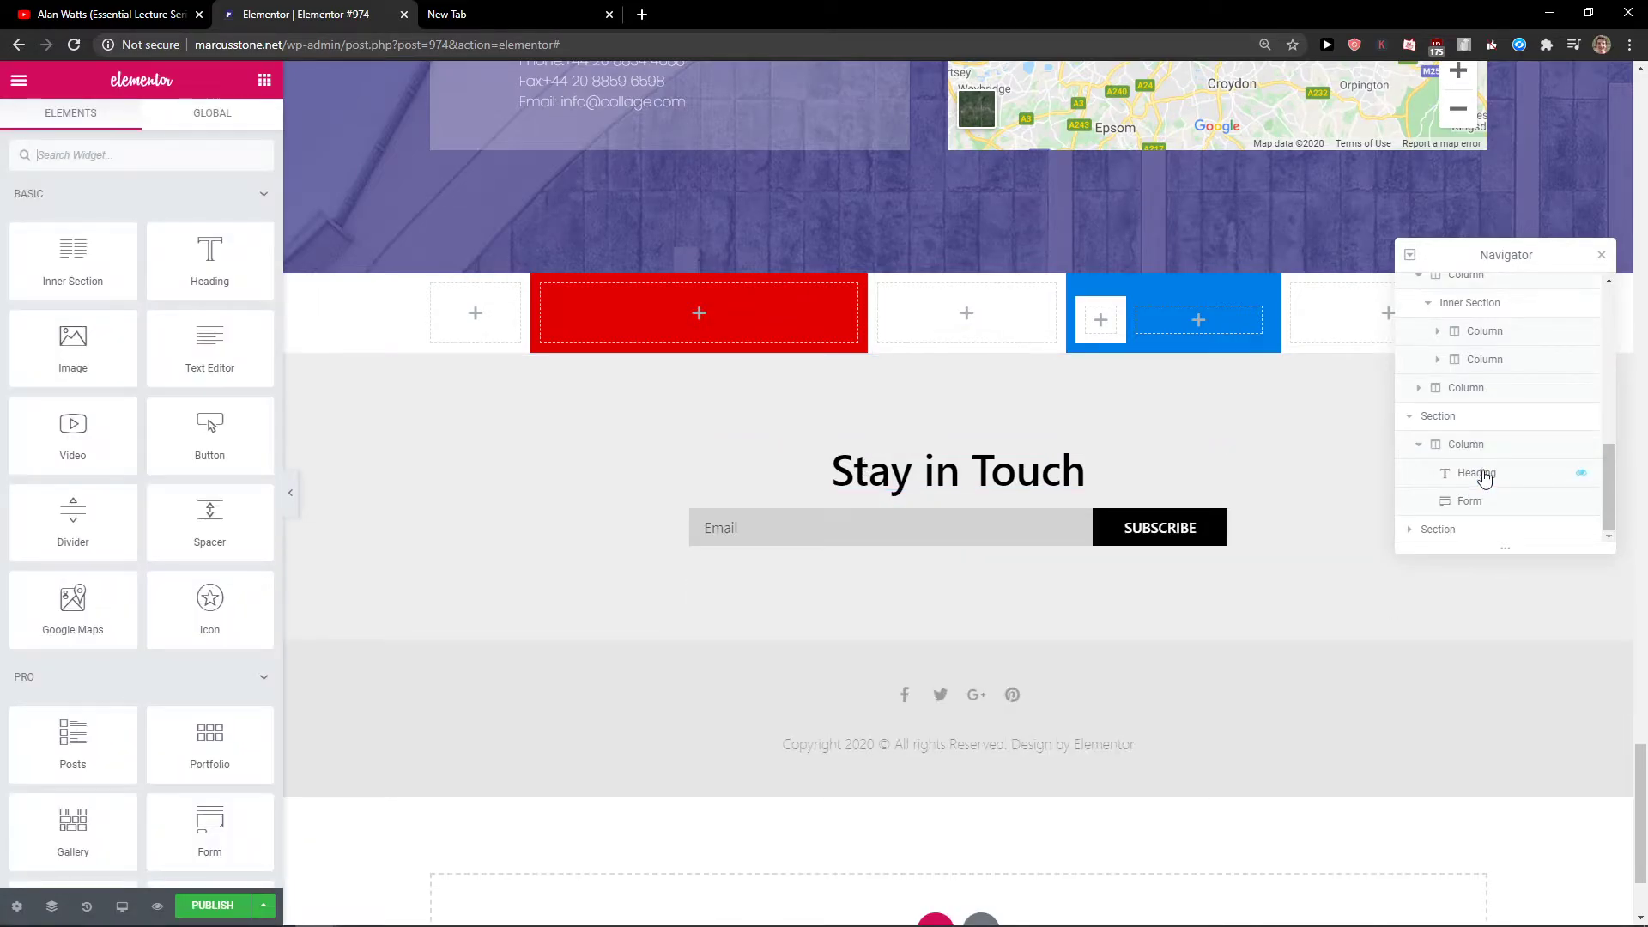
{"action": "left_click", "coordinate": [1466, 533]}
{"action": "left_click", "coordinate": [1492, 472]}
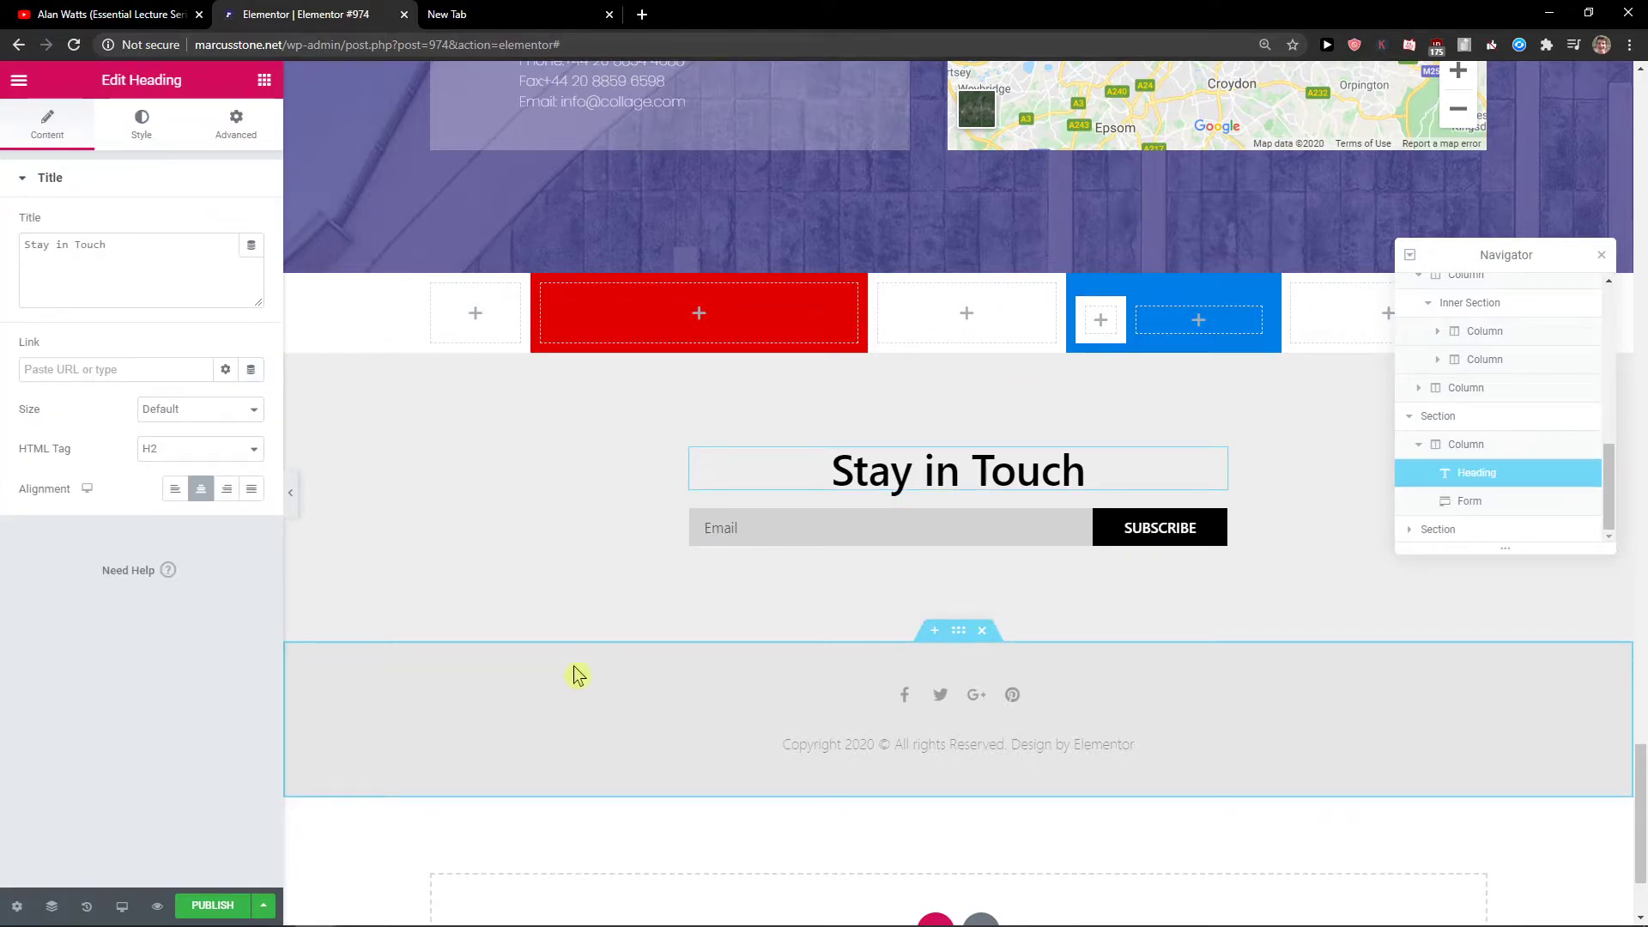
Step: Insert the light "Our Clients" block with six grey logo tiles from the block templates
{"action": "key", "text": "ctrl+shift+l"}
{"action": "scroll", "coordinate": [681, 600], "scroll_direction": "down", "scroll_amount": 15}
{"action": "scroll", "coordinate": [719, 611], "scroll_direction": "down", "scroll_amount": 20}
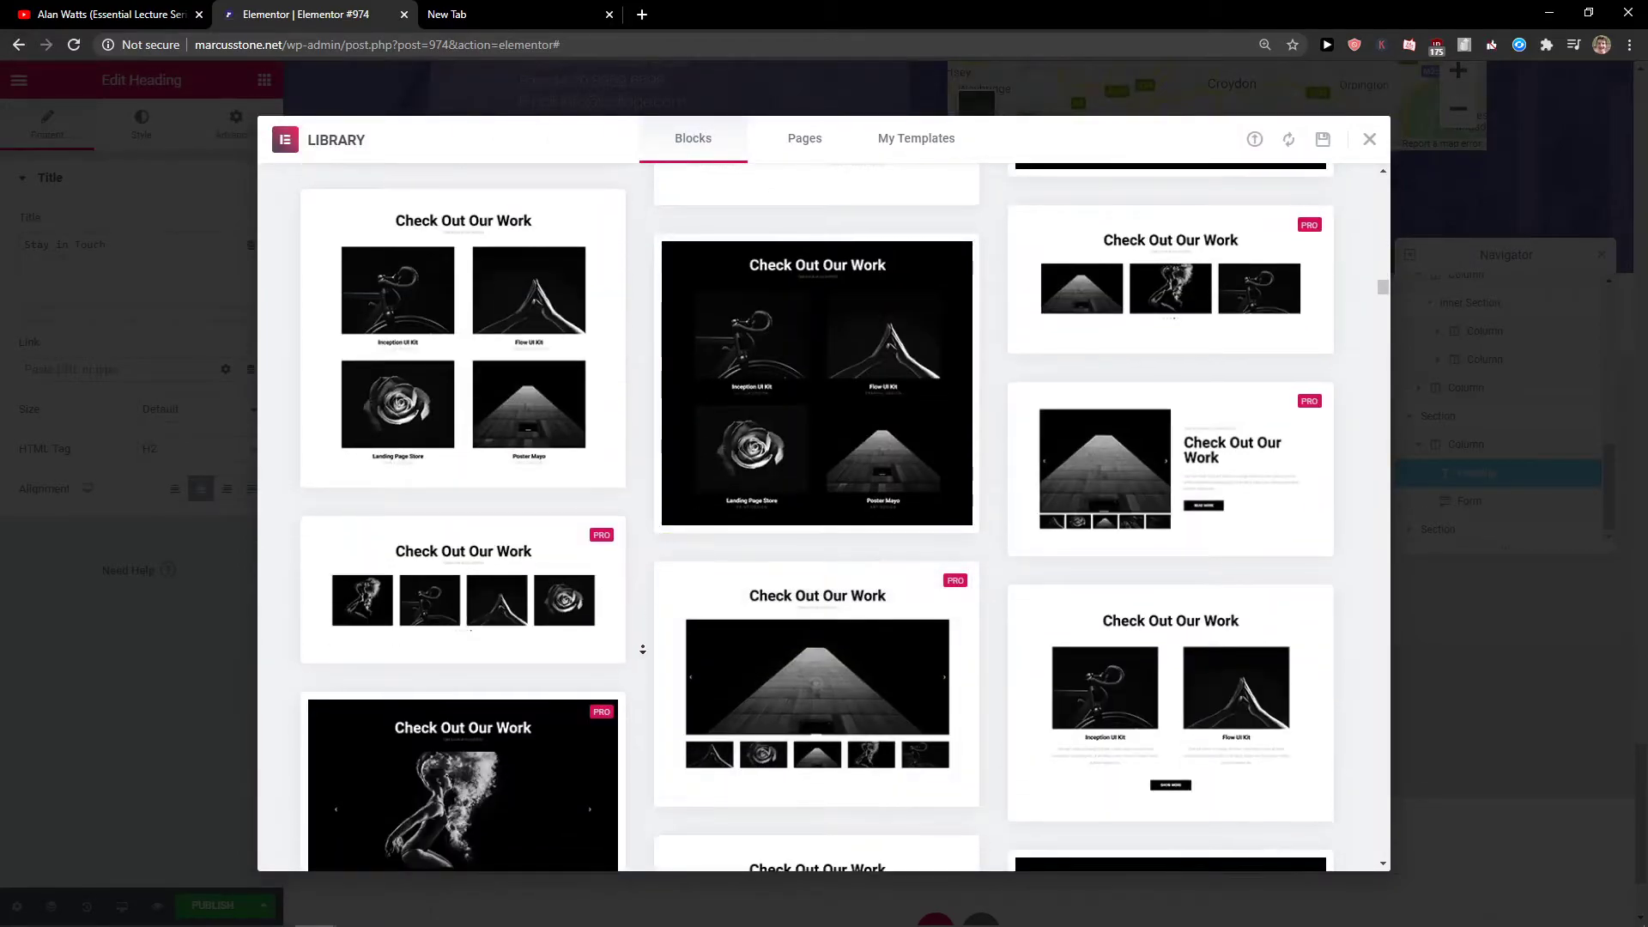
{"action": "scroll", "coordinate": [646, 633], "scroll_direction": "down", "scroll_amount": 20}
{"action": "scroll", "coordinate": [646, 717], "scroll_direction": "down", "scroll_amount": 20}
{"action": "scroll", "coordinate": [646, 717], "scroll_direction": "down", "scroll_amount": 20}
{"action": "scroll", "coordinate": [647, 717], "scroll_direction": "down", "scroll_amount": 15}
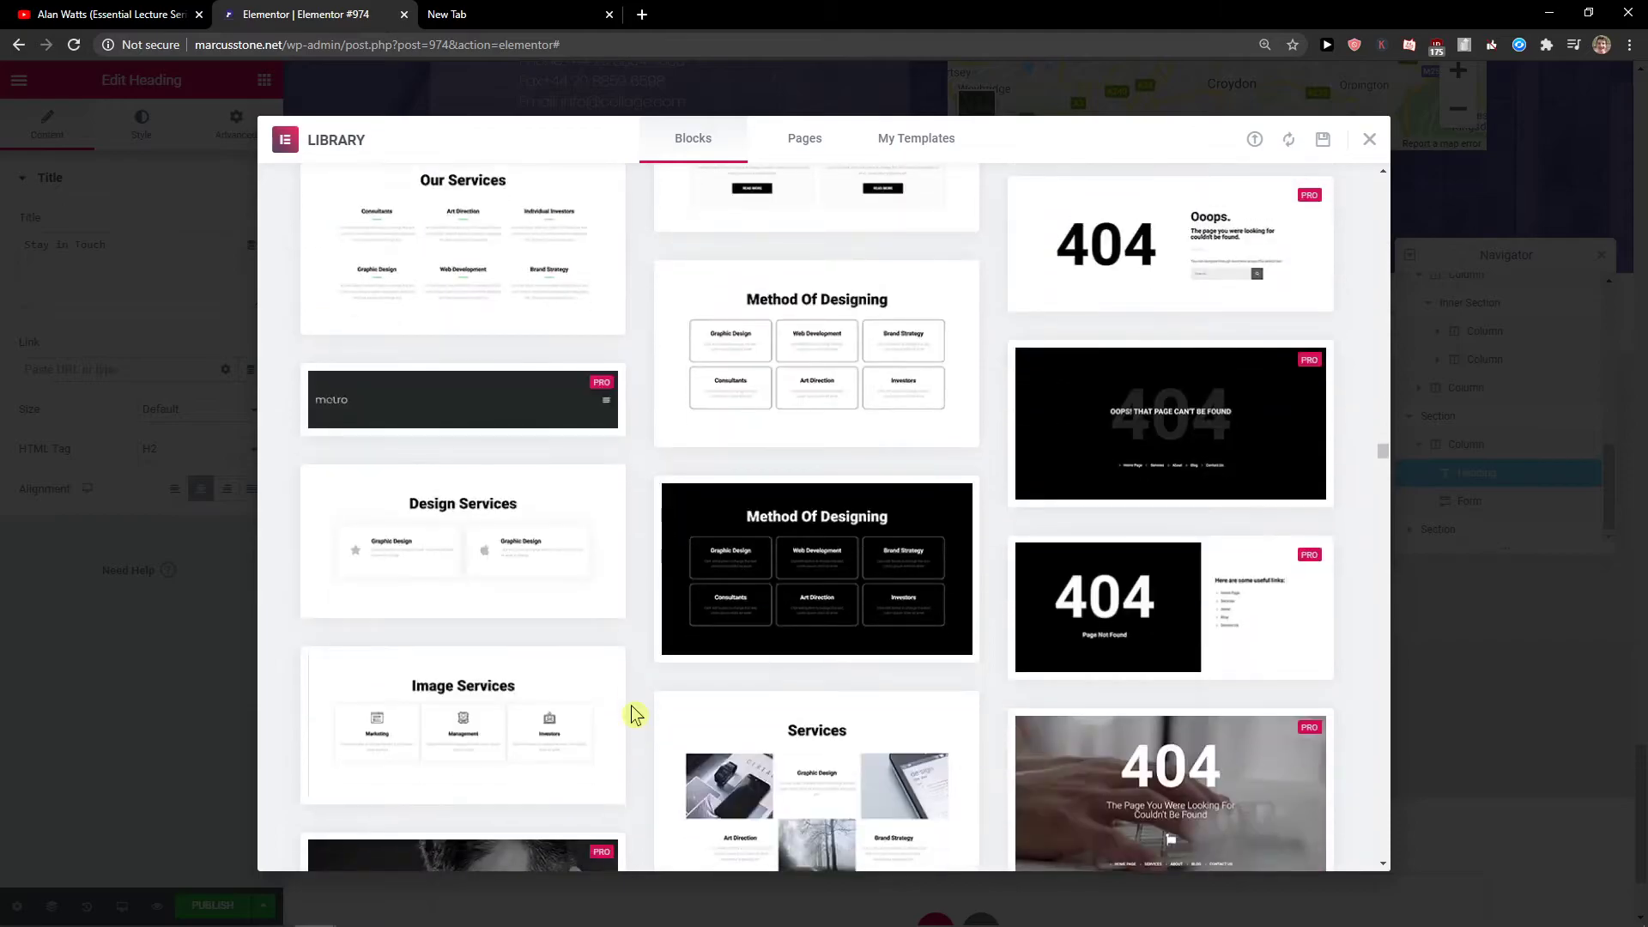
{"action": "scroll", "coordinate": [634, 714], "scroll_direction": "down", "scroll_amount": 5}
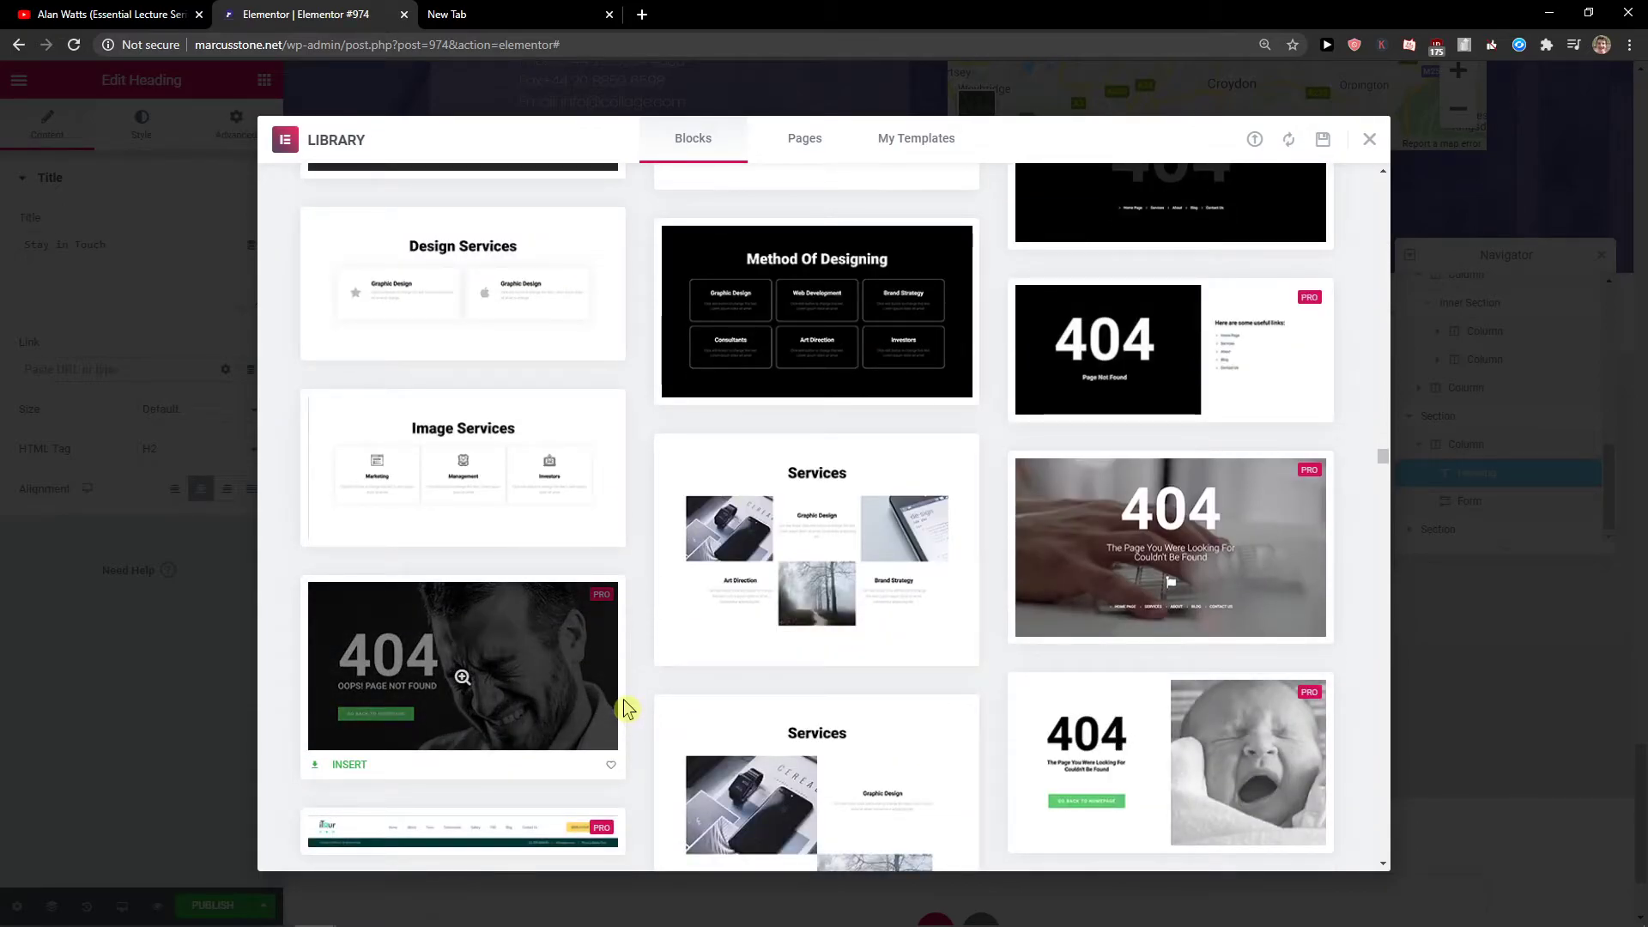
{"action": "scroll", "coordinate": [623, 699], "scroll_direction": "down", "scroll_amount": 15}
{"action": "scroll", "coordinate": [629, 709], "scroll_direction": "down", "scroll_amount": 15}
{"action": "scroll", "coordinate": [624, 699], "scroll_direction": "down", "scroll_amount": 10}
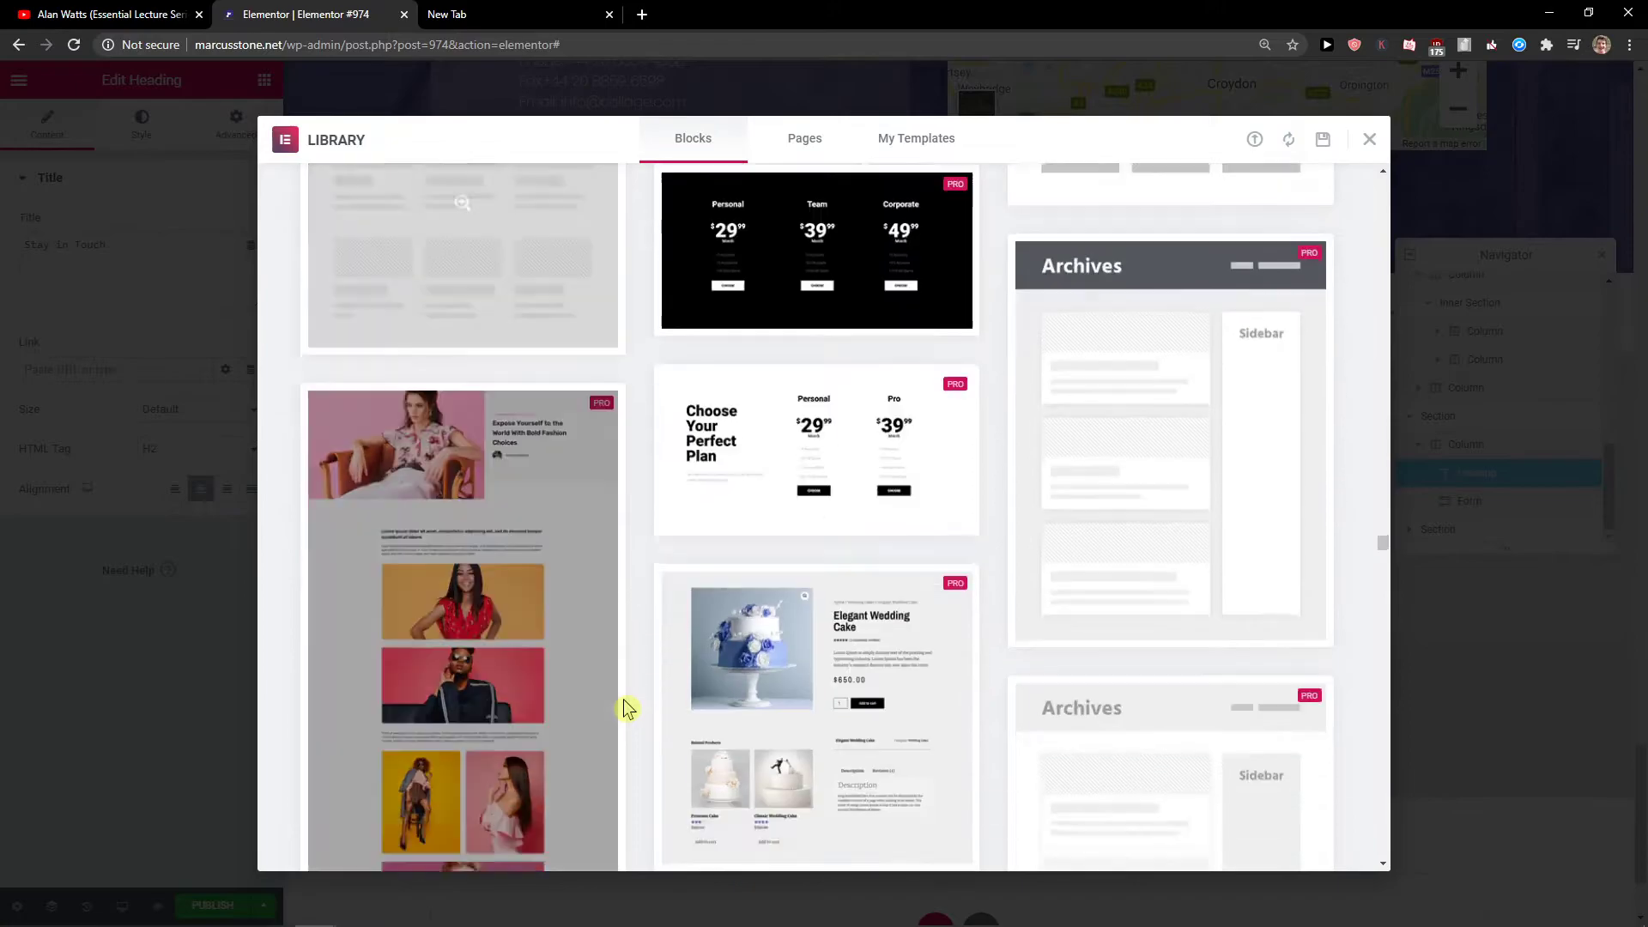
{"action": "scroll", "coordinate": [626, 706], "scroll_direction": "down", "scroll_amount": 15}
{"action": "scroll", "coordinate": [630, 701], "scroll_direction": "down", "scroll_amount": 15}
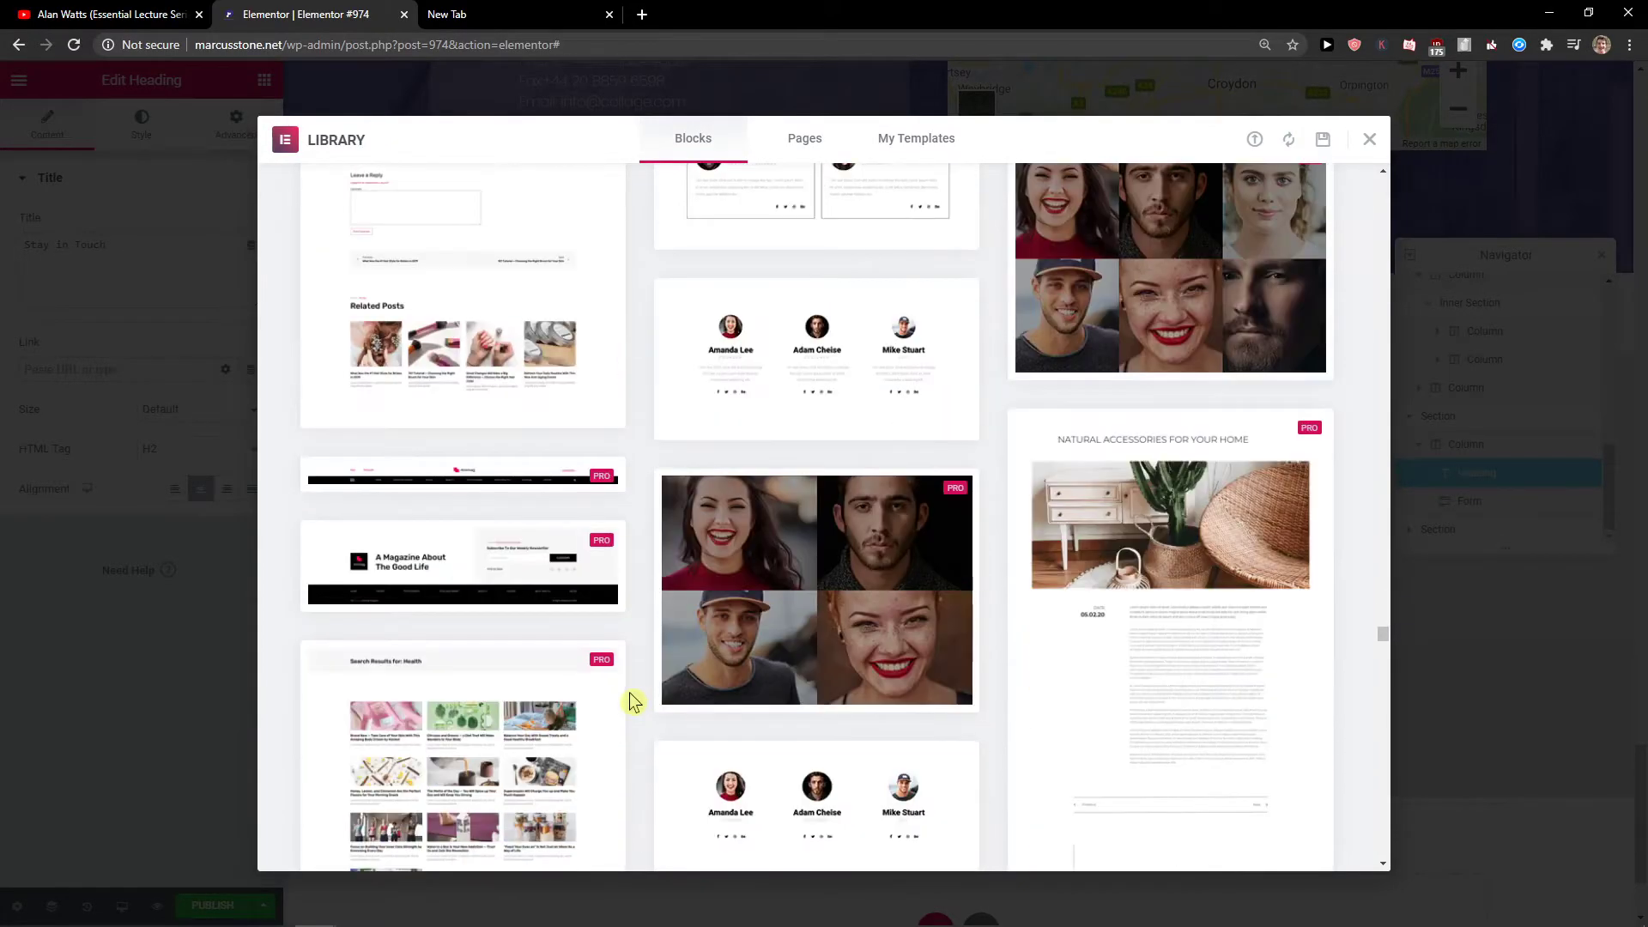
{"action": "scroll", "coordinate": [629, 692], "scroll_direction": "down", "scroll_amount": 15}
{"action": "scroll", "coordinate": [626, 697], "scroll_direction": "down", "scroll_amount": 8}
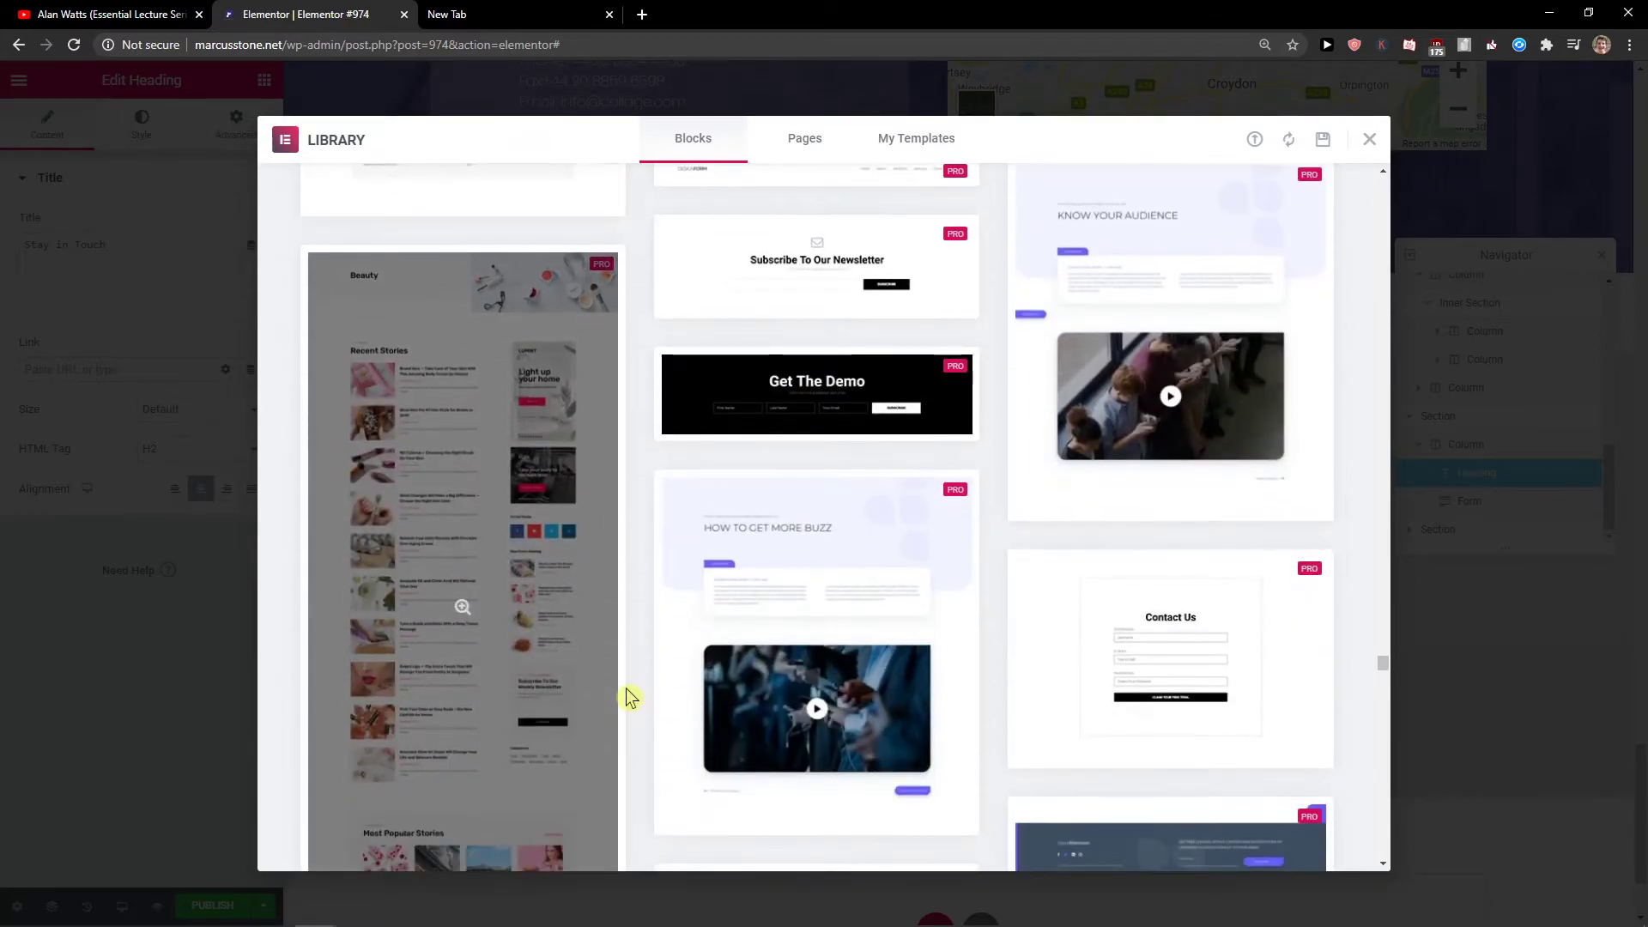
{"action": "scroll", "coordinate": [628, 697], "scroll_direction": "down", "scroll_amount": 12}
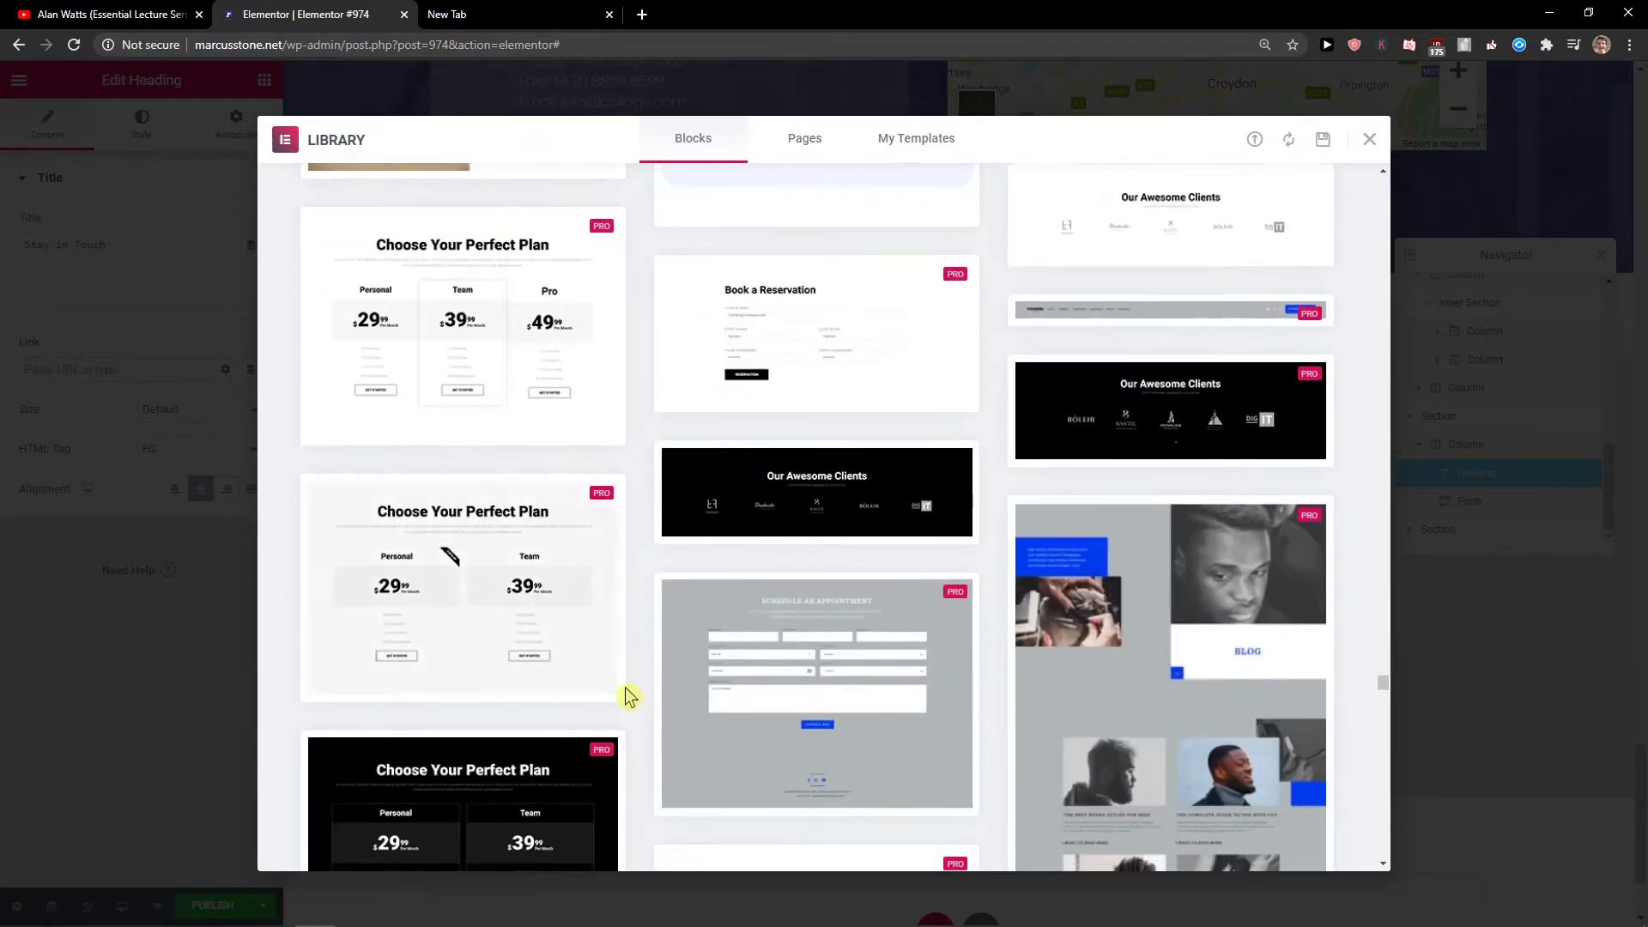
{"action": "scroll", "coordinate": [629, 697], "scroll_direction": "down", "scroll_amount": 12}
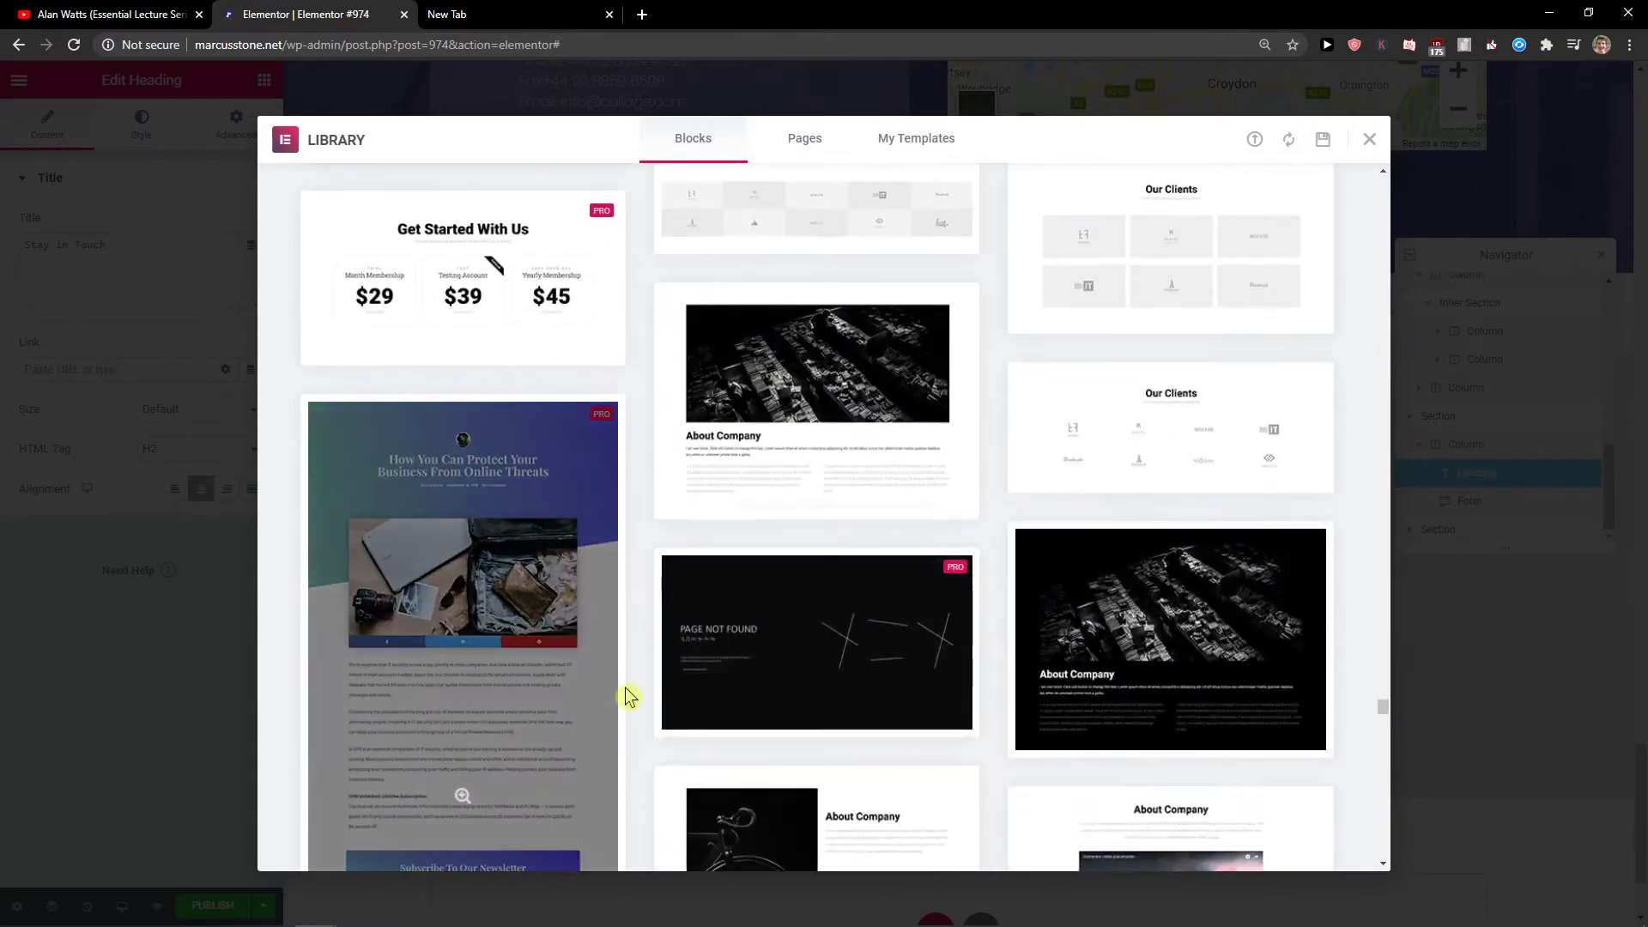
{"action": "scroll", "coordinate": [626, 695], "scroll_direction": "down", "scroll_amount": 5}
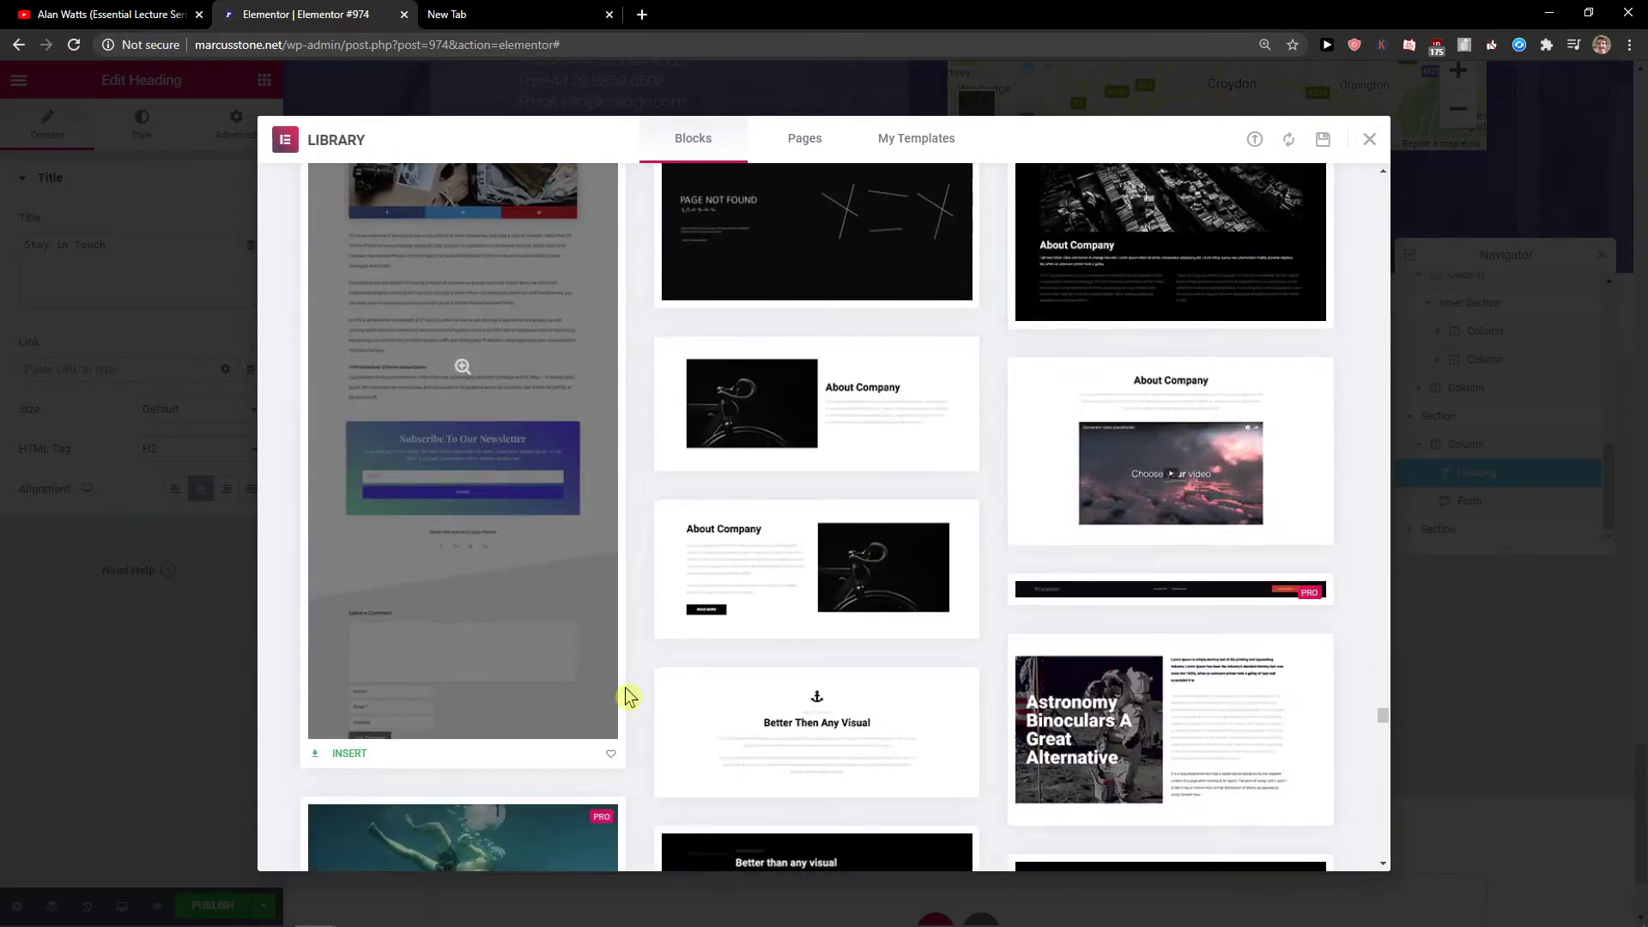
{"action": "scroll", "coordinate": [625, 695], "scroll_direction": "down", "scroll_amount": 6}
{"action": "scroll", "coordinate": [829, 736], "scroll_direction": "up", "scroll_amount": 7}
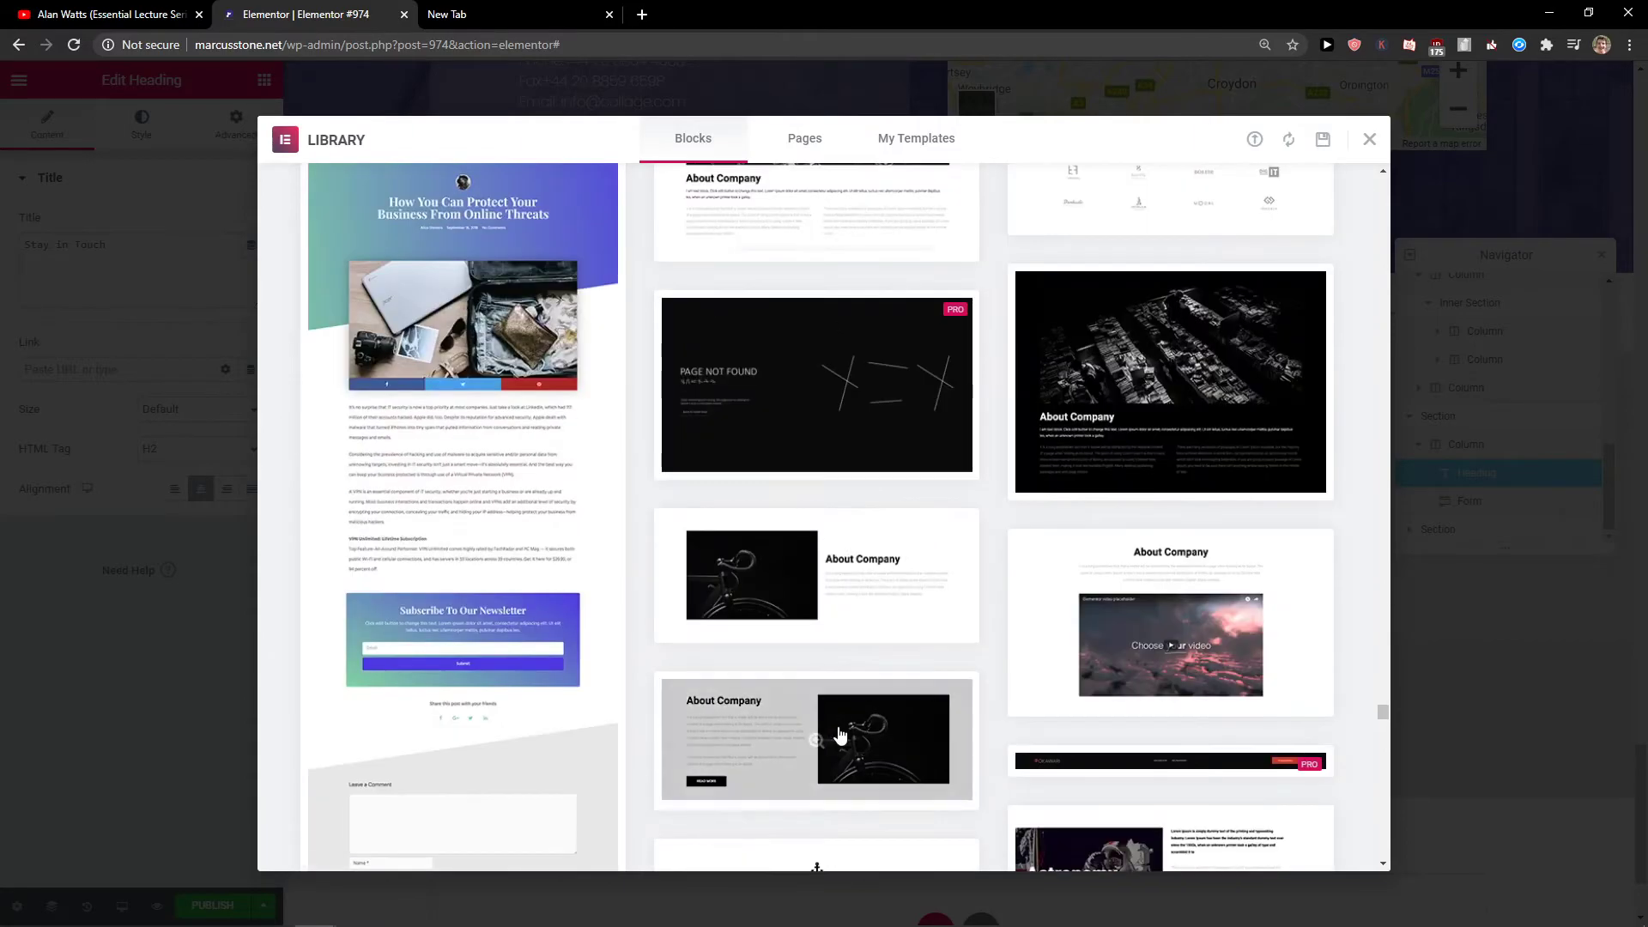
{"action": "scroll", "coordinate": [1247, 736], "scroll_direction": "down", "scroll_amount": 3}
{"action": "scroll", "coordinate": [1111, 596], "scroll_direction": "up", "scroll_amount": 7}
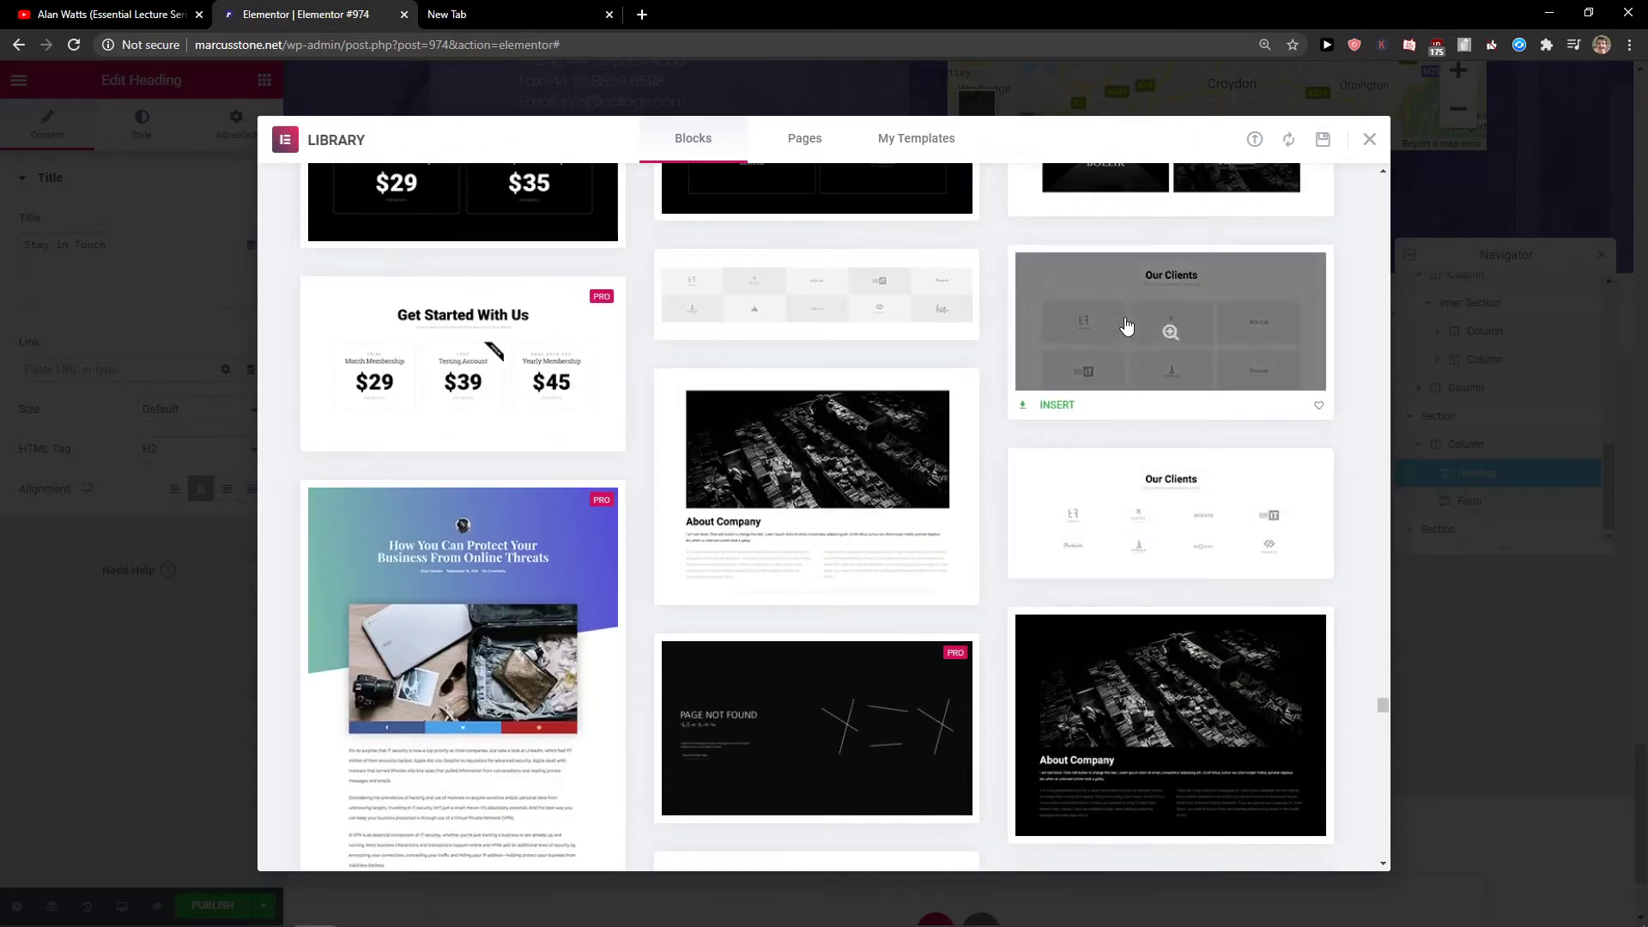
{"action": "left_click", "coordinate": [1041, 415]}
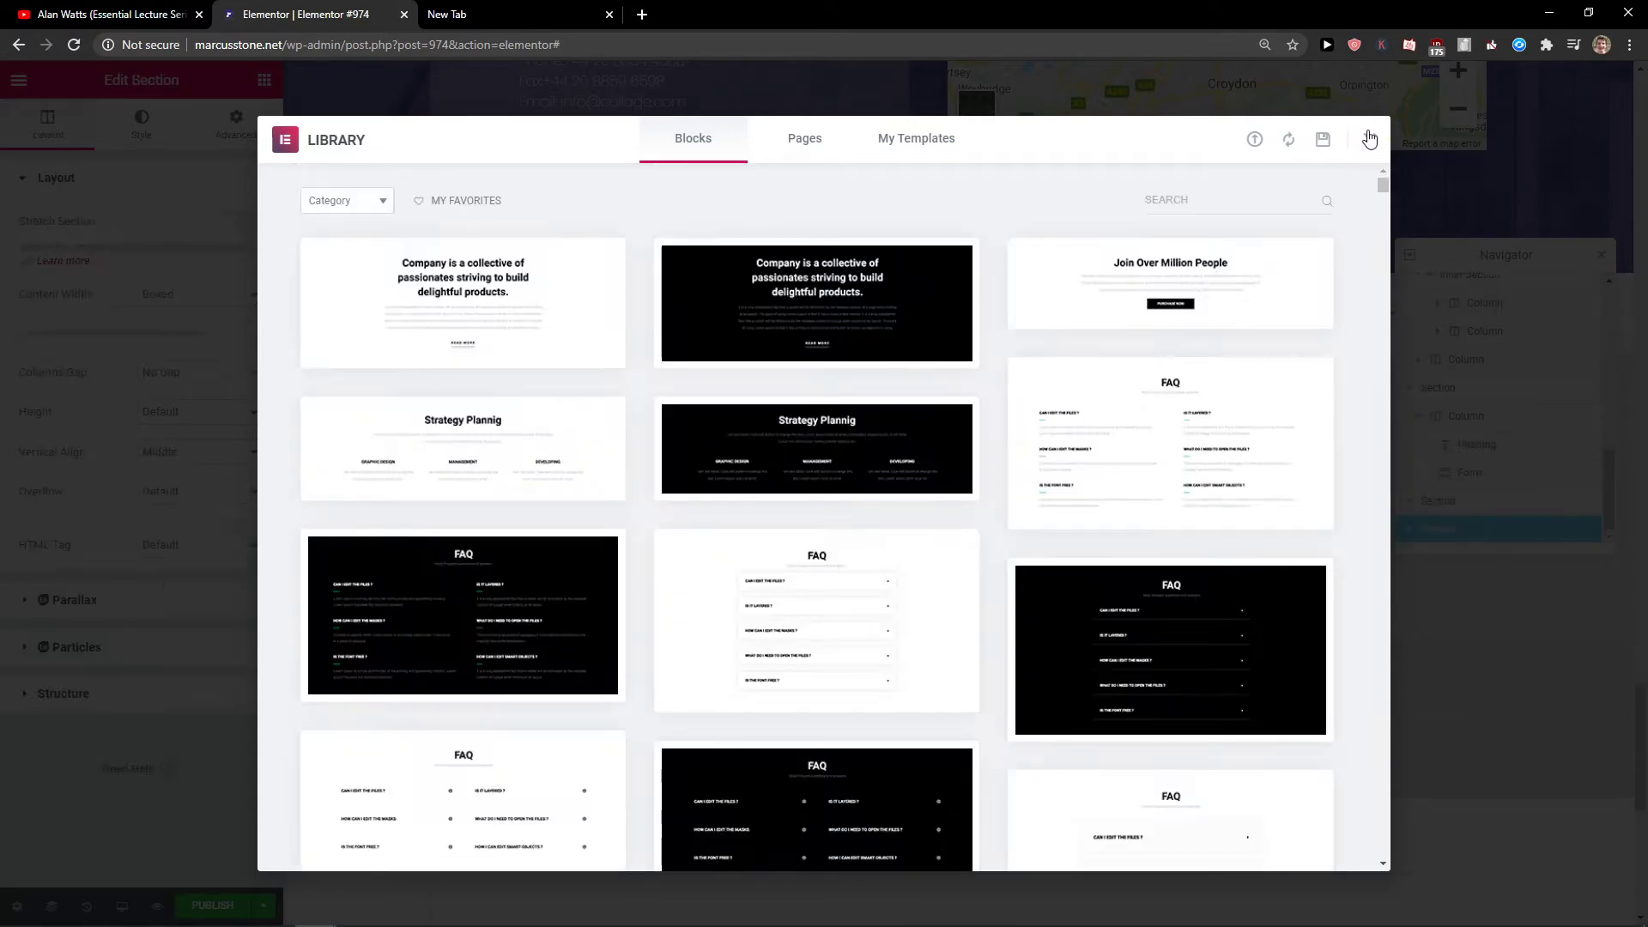
{"action": "left_click", "coordinate": [1369, 139]}
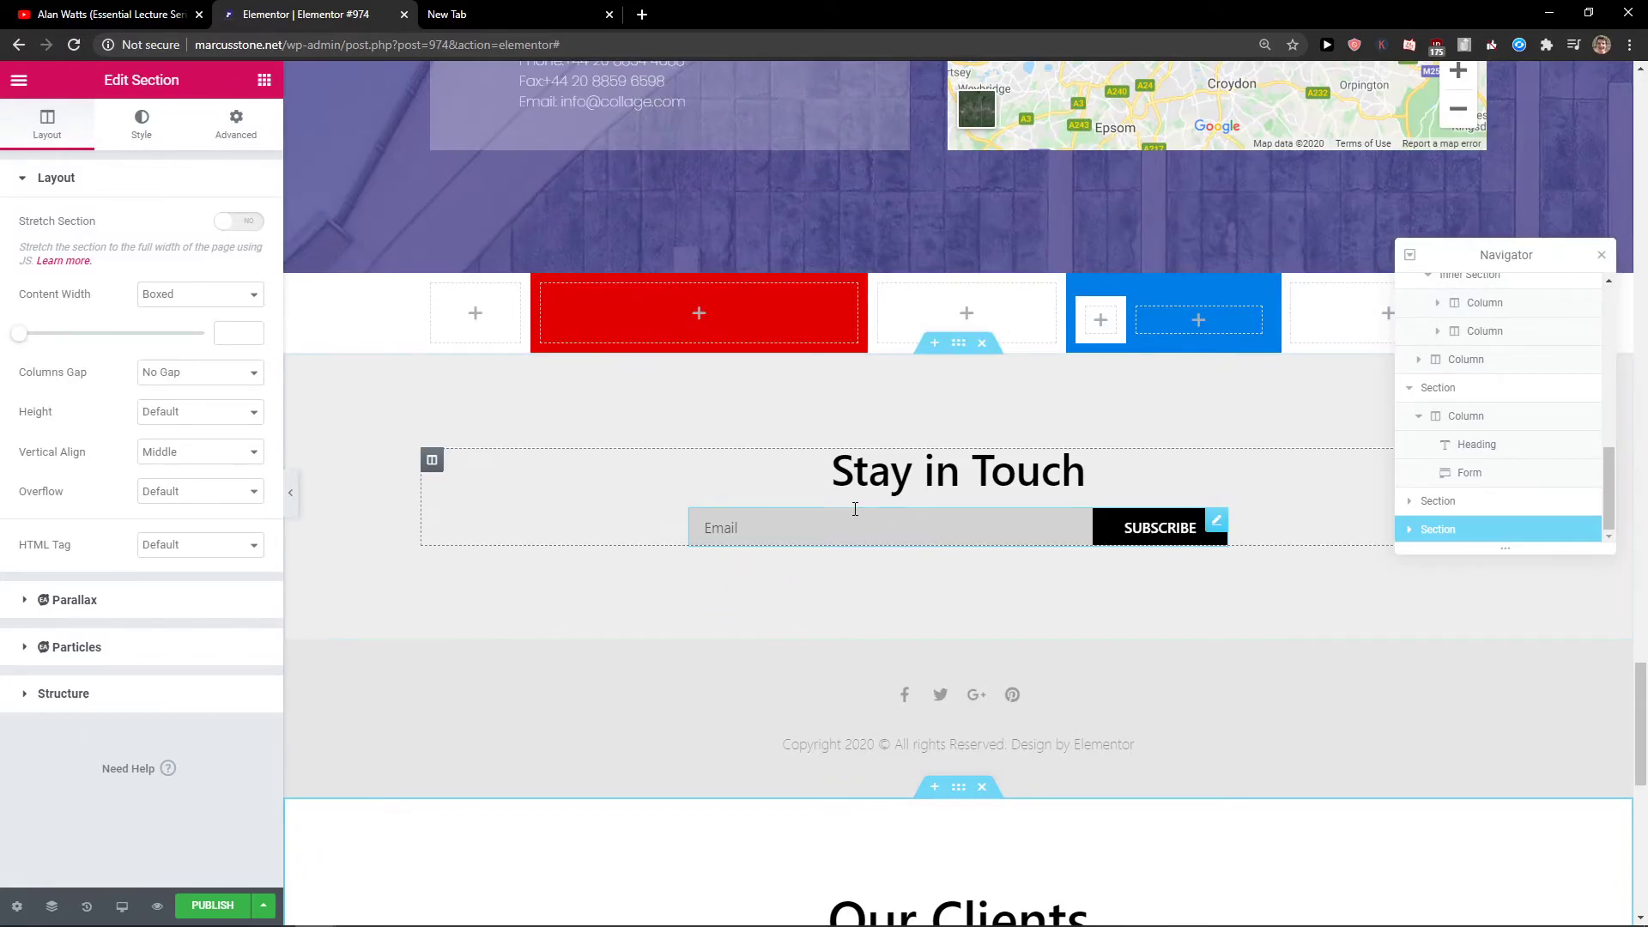
Step: Examine how the "Our Clients" section is nested by expanding its section and column and selecting its first inner section
{"action": "scroll", "coordinate": [856, 512], "scroll_direction": "down", "scroll_amount": 10}
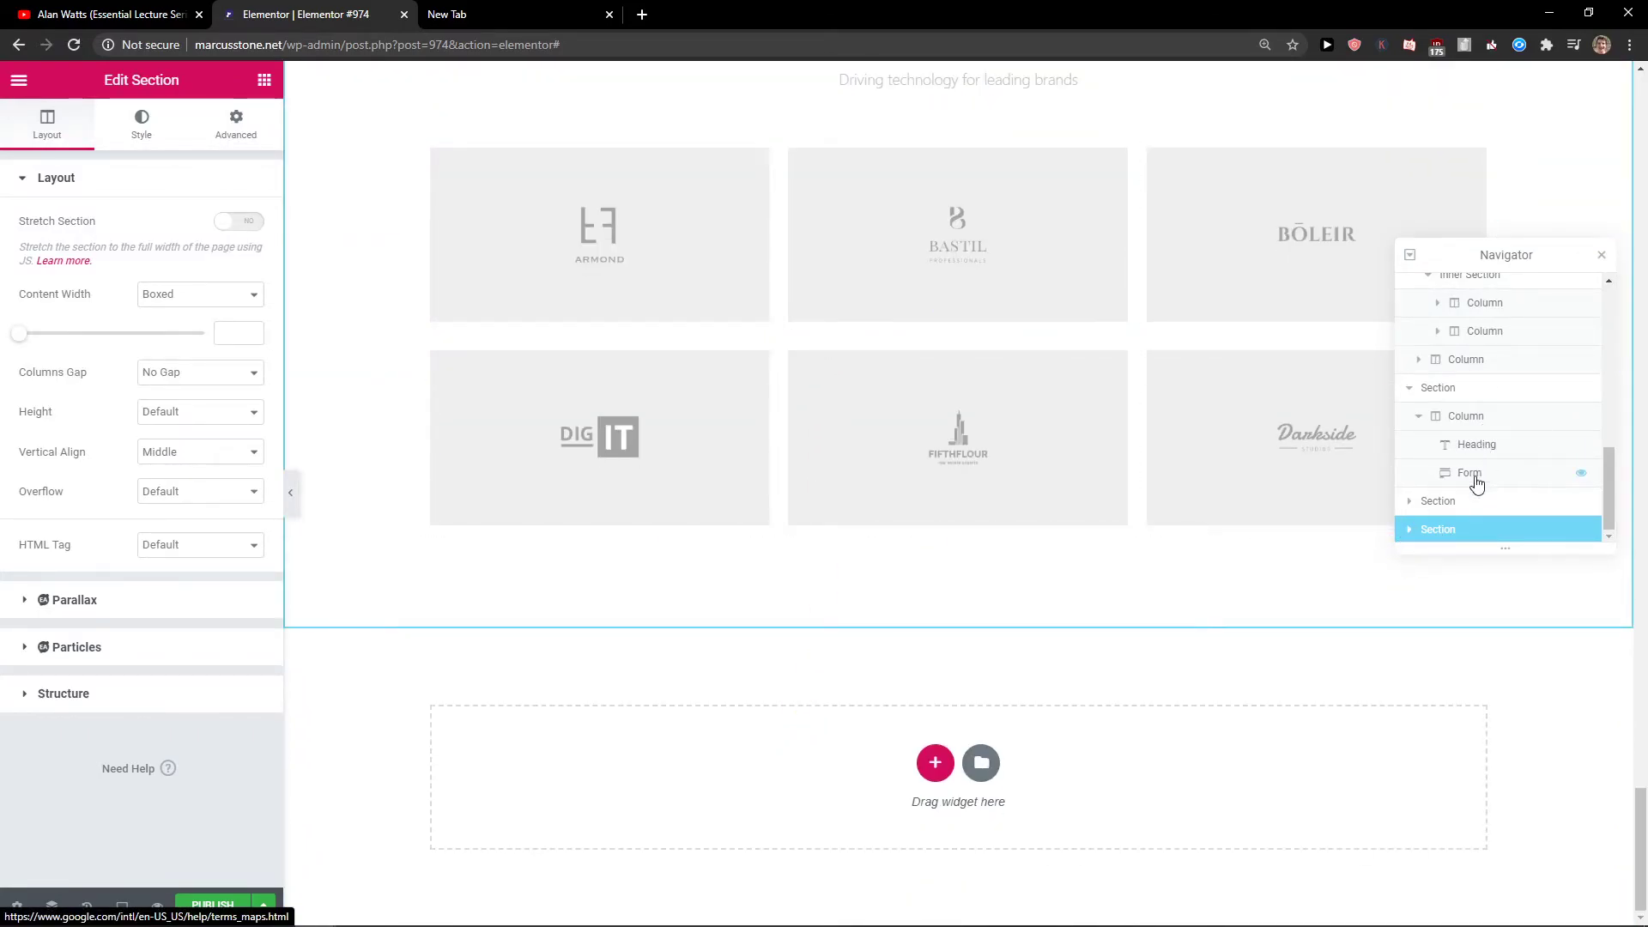
{"action": "left_click", "coordinate": [1411, 531]}
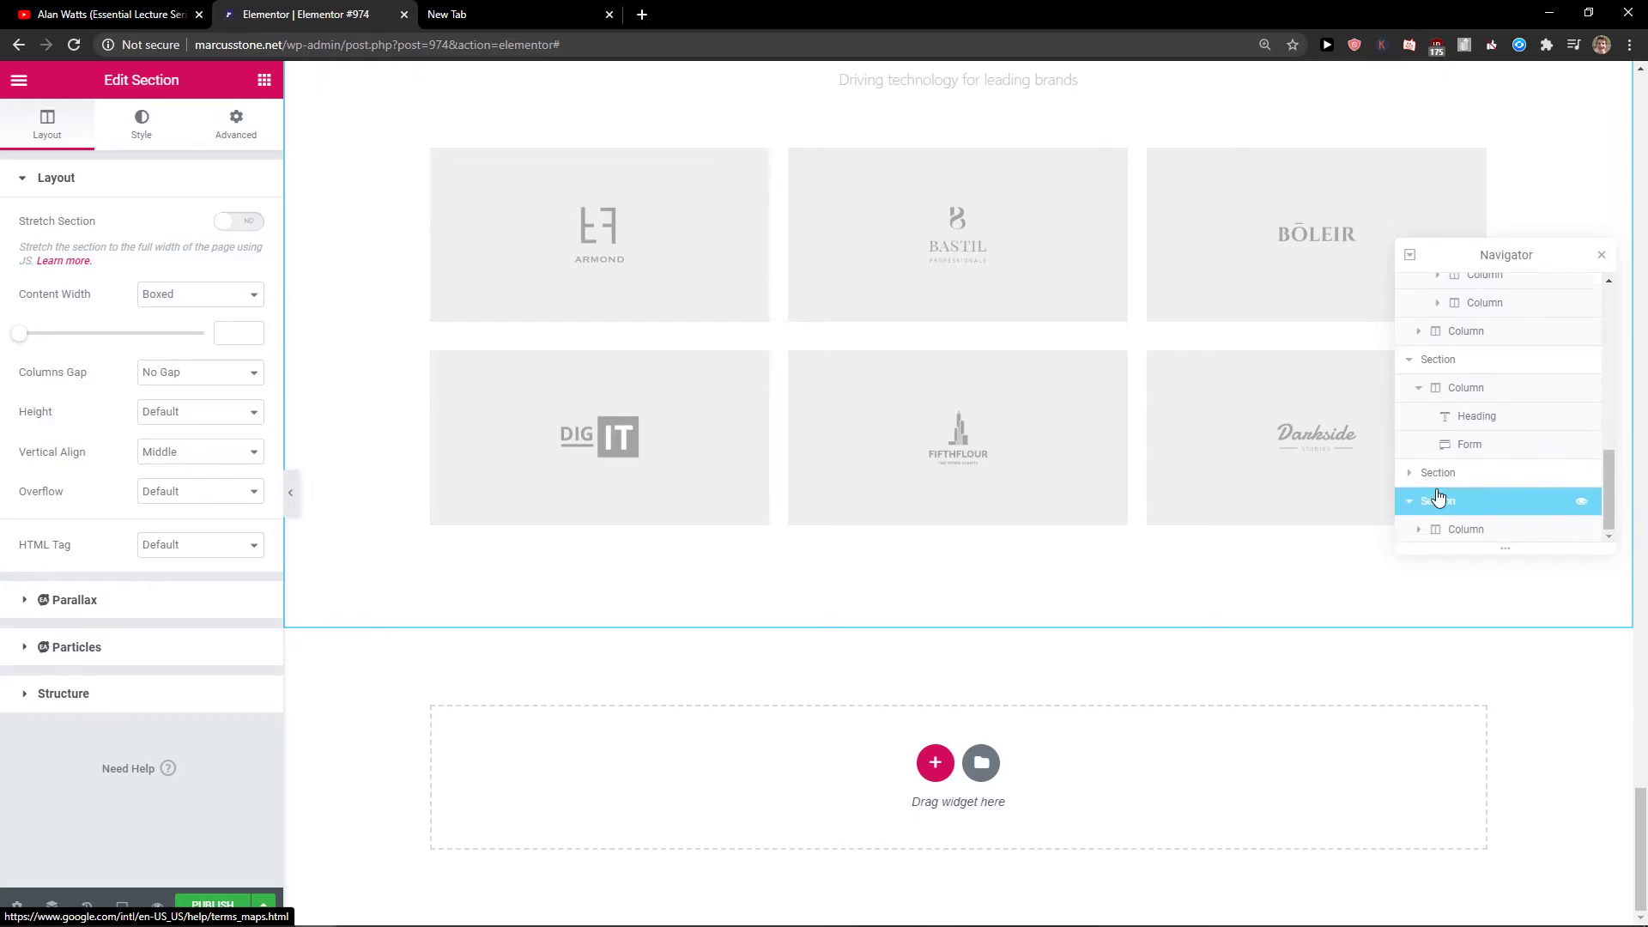
{"action": "left_click", "coordinate": [1462, 527]}
{"action": "scroll", "coordinate": [832, 438], "scroll_direction": "up", "scroll_amount": 8}
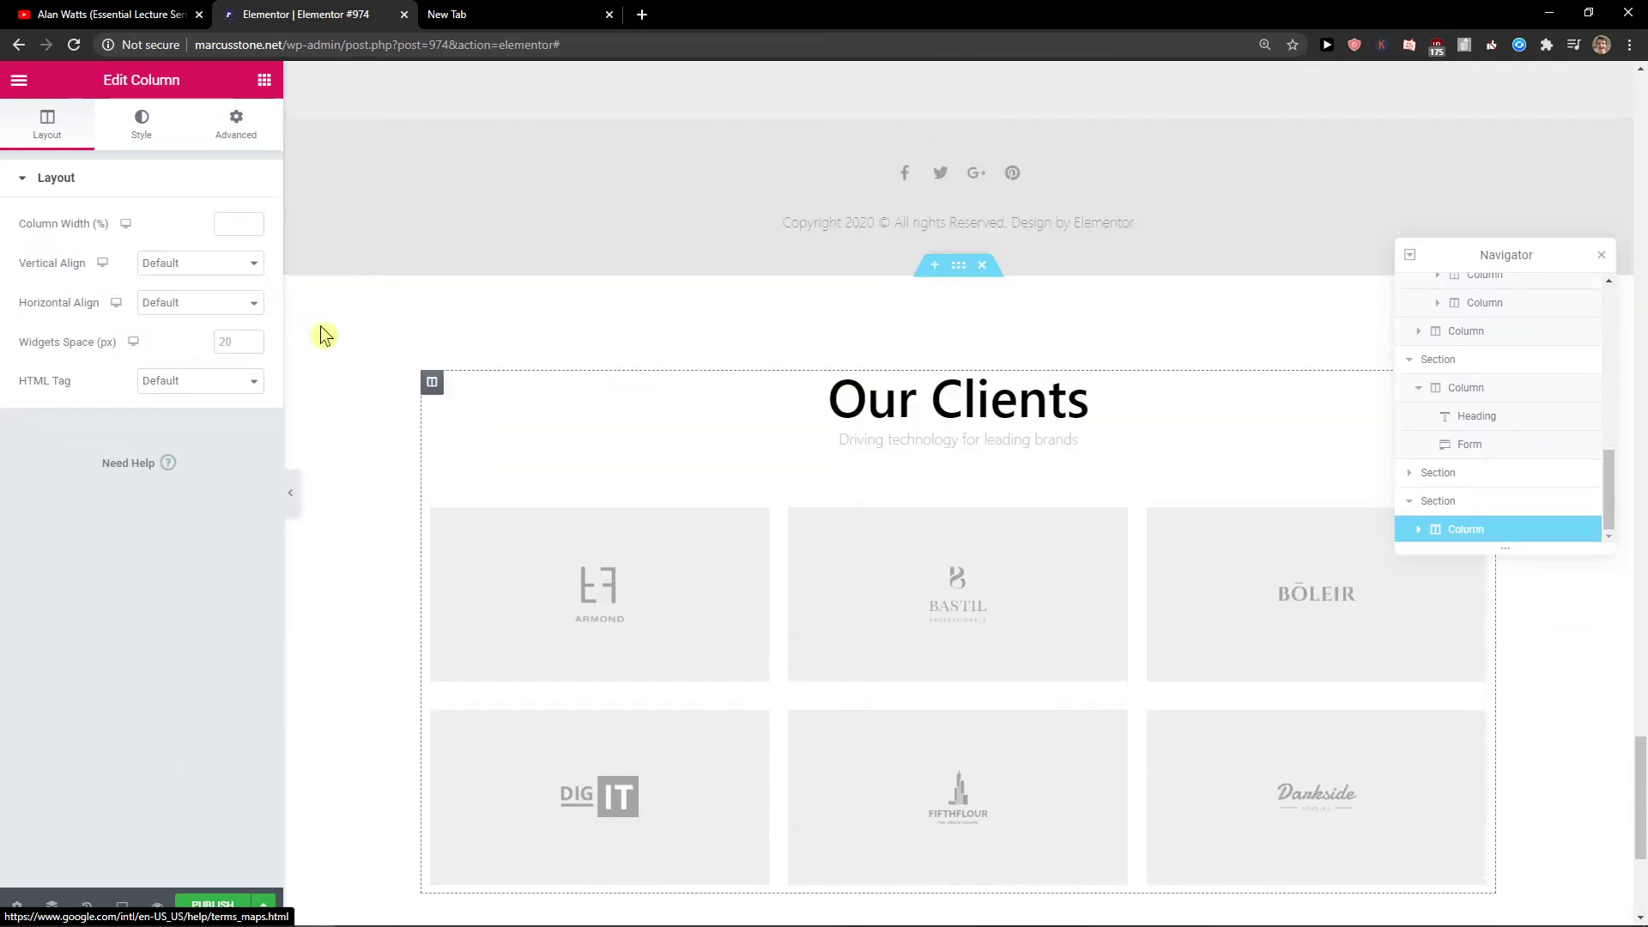
{"action": "left_click", "coordinate": [1419, 532]}
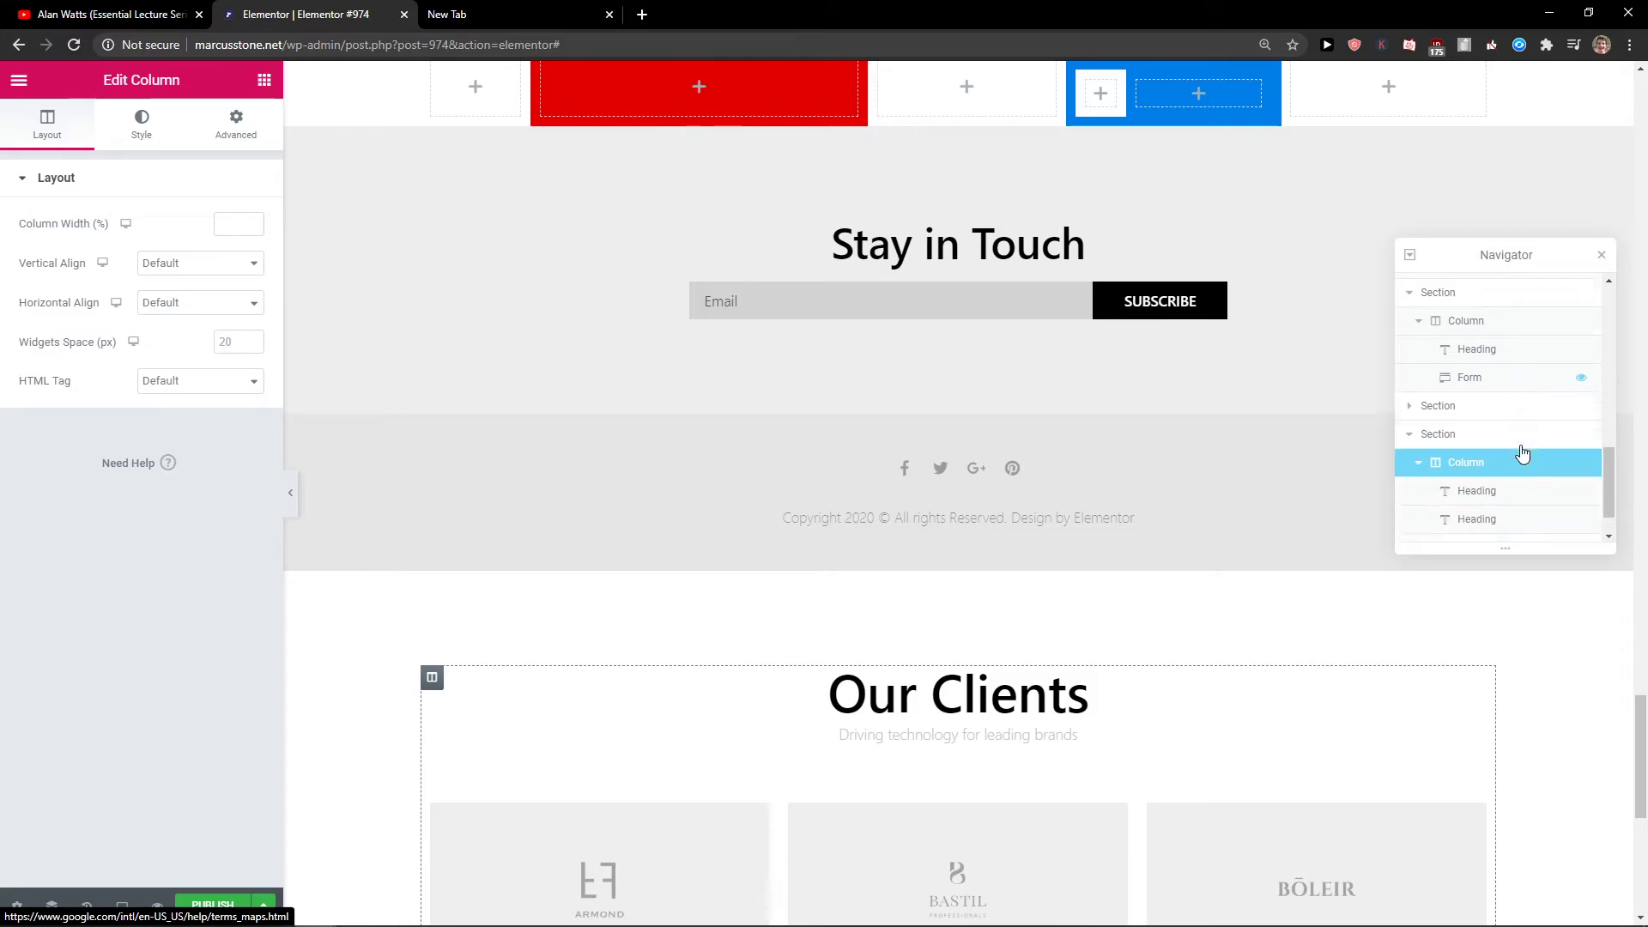
{"action": "left_click", "coordinate": [1470, 501]}
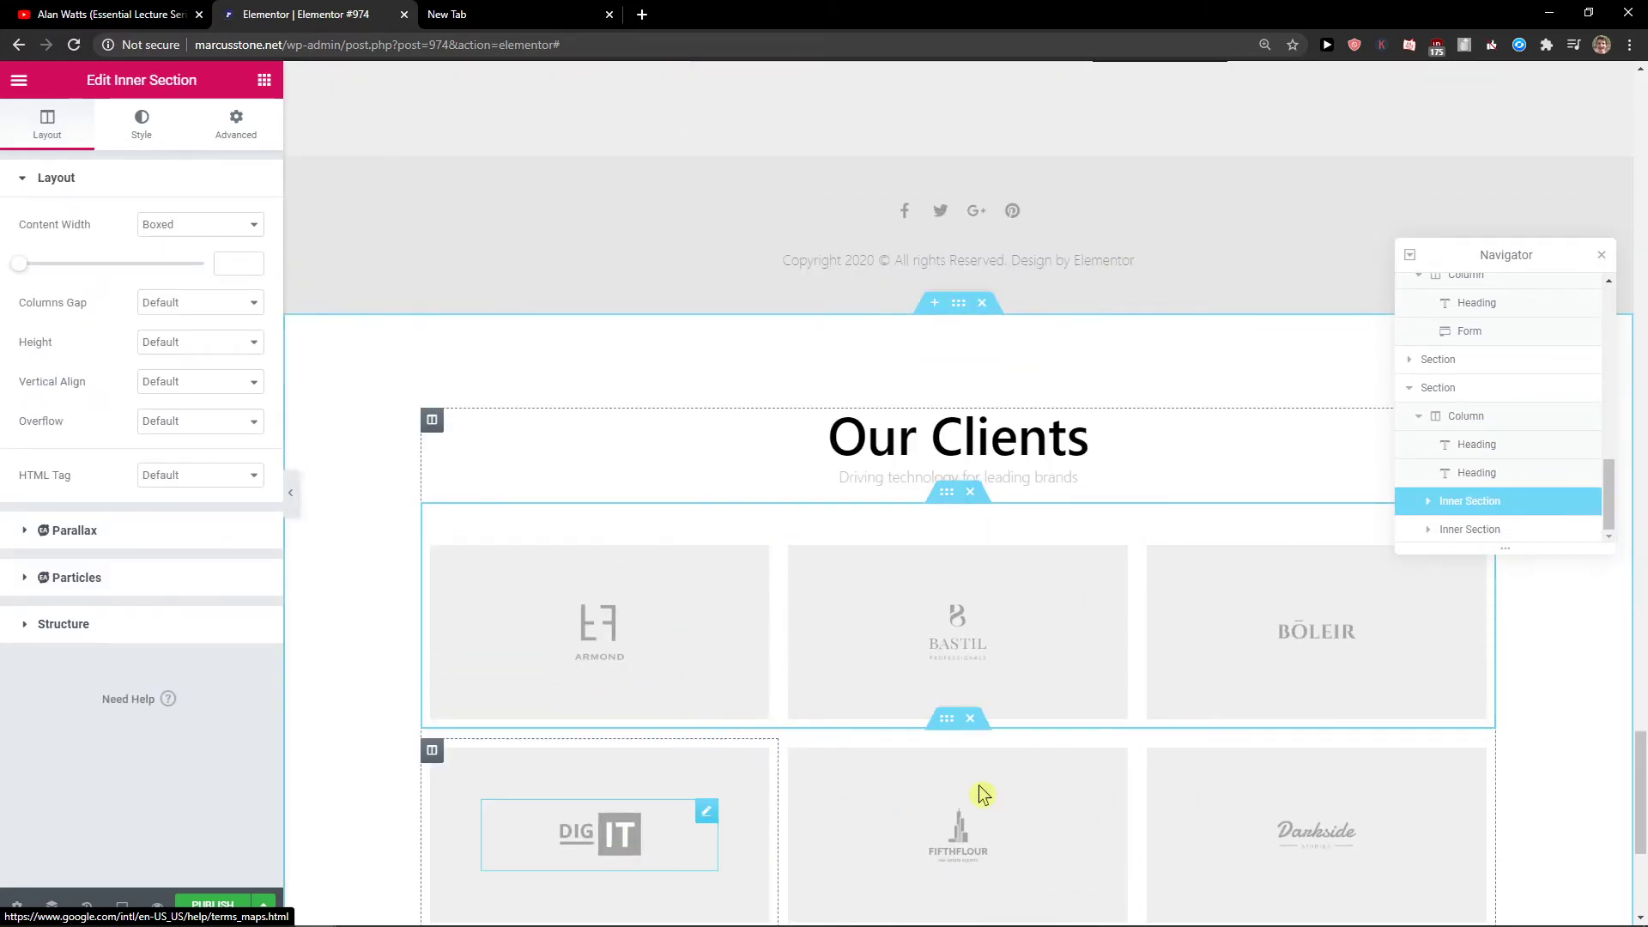
Step: Return to the coloured columns and view the widgets available for the red column
{"action": "scroll", "coordinate": [1239, 349], "scroll_direction": "up", "scroll_amount": 6}
{"action": "scroll", "coordinate": [487, 479], "scroll_direction": "up", "scroll_amount": 2}
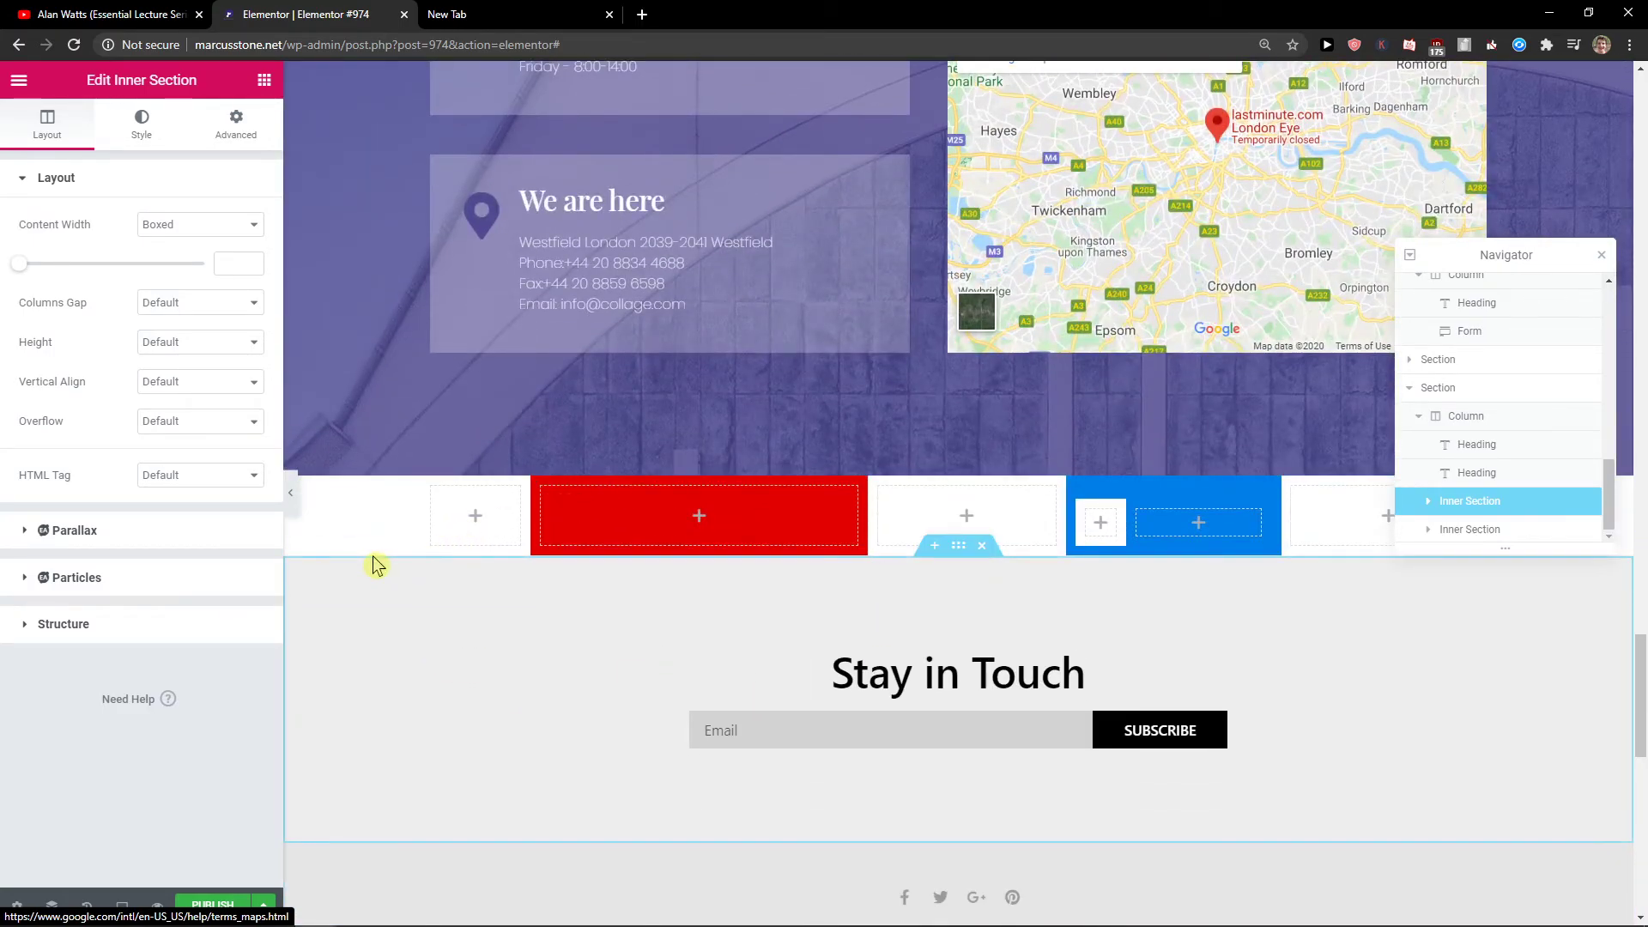
{"action": "left_click", "coordinate": [700, 515]}
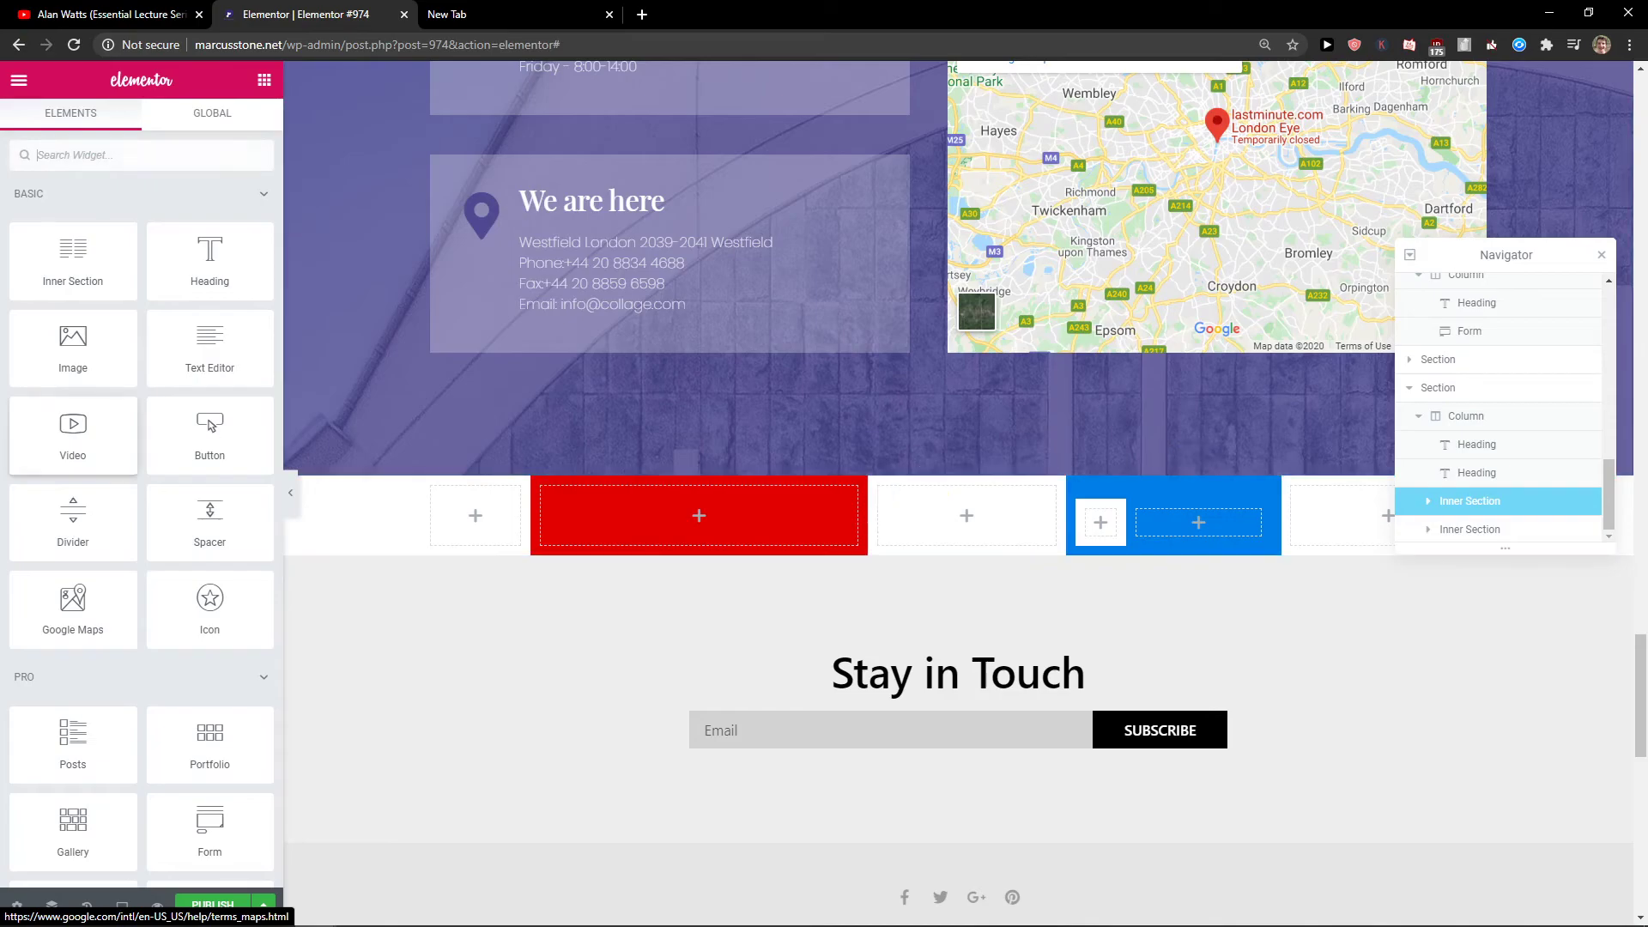
{"action": "scroll", "coordinate": [1459, 472], "scroll_direction": "up", "scroll_amount": 2}
Step: Delete the whole "Our Clients" section and select the footer section with the social icons
{"action": "left_click", "coordinate": [1409, 476]}
{"action": "left_click", "coordinate": [1437, 529]}
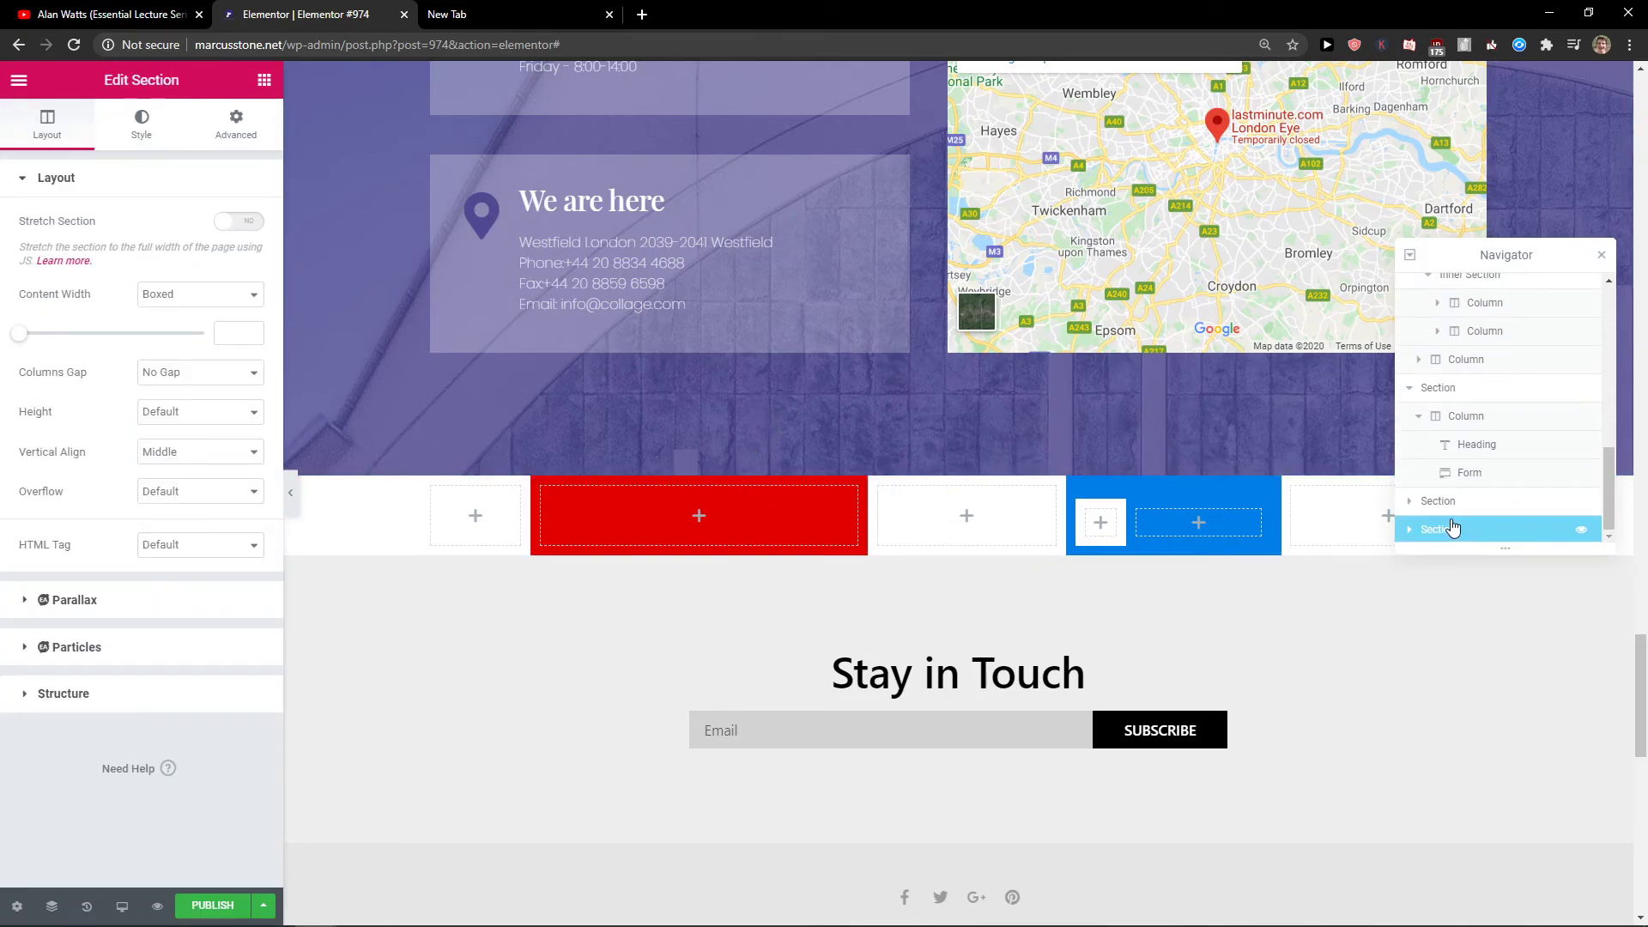
{"action": "key", "text": "Delete"}
{"action": "left_click", "coordinate": [1468, 528]}
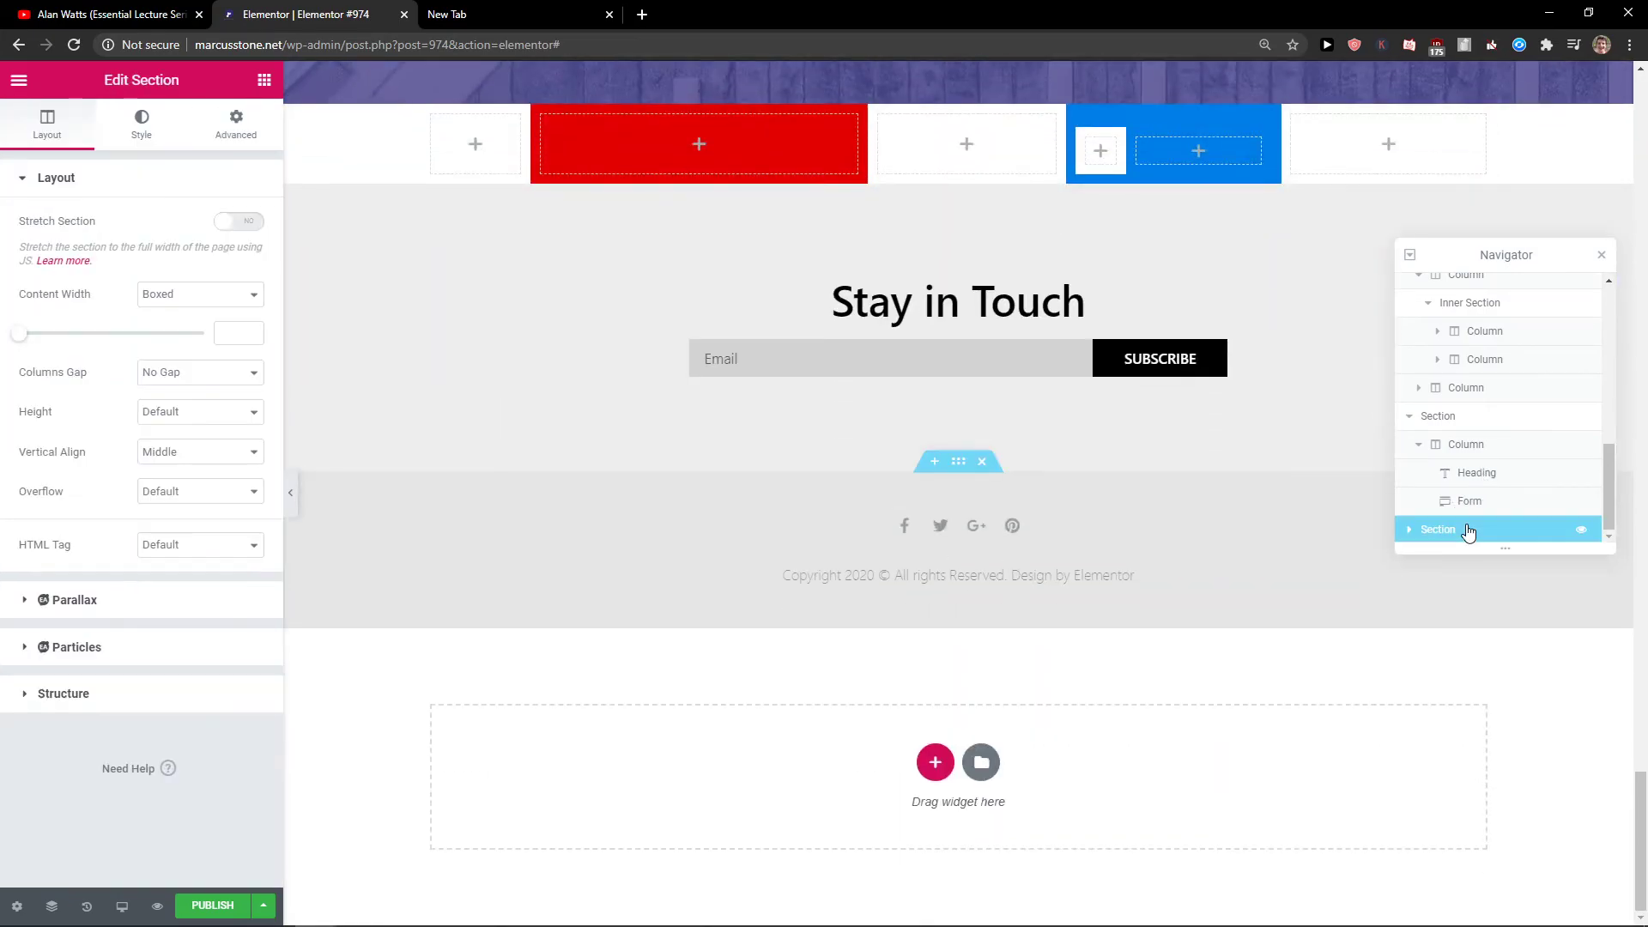
Step: Delete the footer section with the social icons and the "Stay in Touch" section above it
{"action": "key", "text": "Delete"}
{"action": "left_click", "coordinate": [1468, 530]}
{"action": "left_click", "coordinate": [1459, 445]}
{"action": "key", "text": "Delete"}
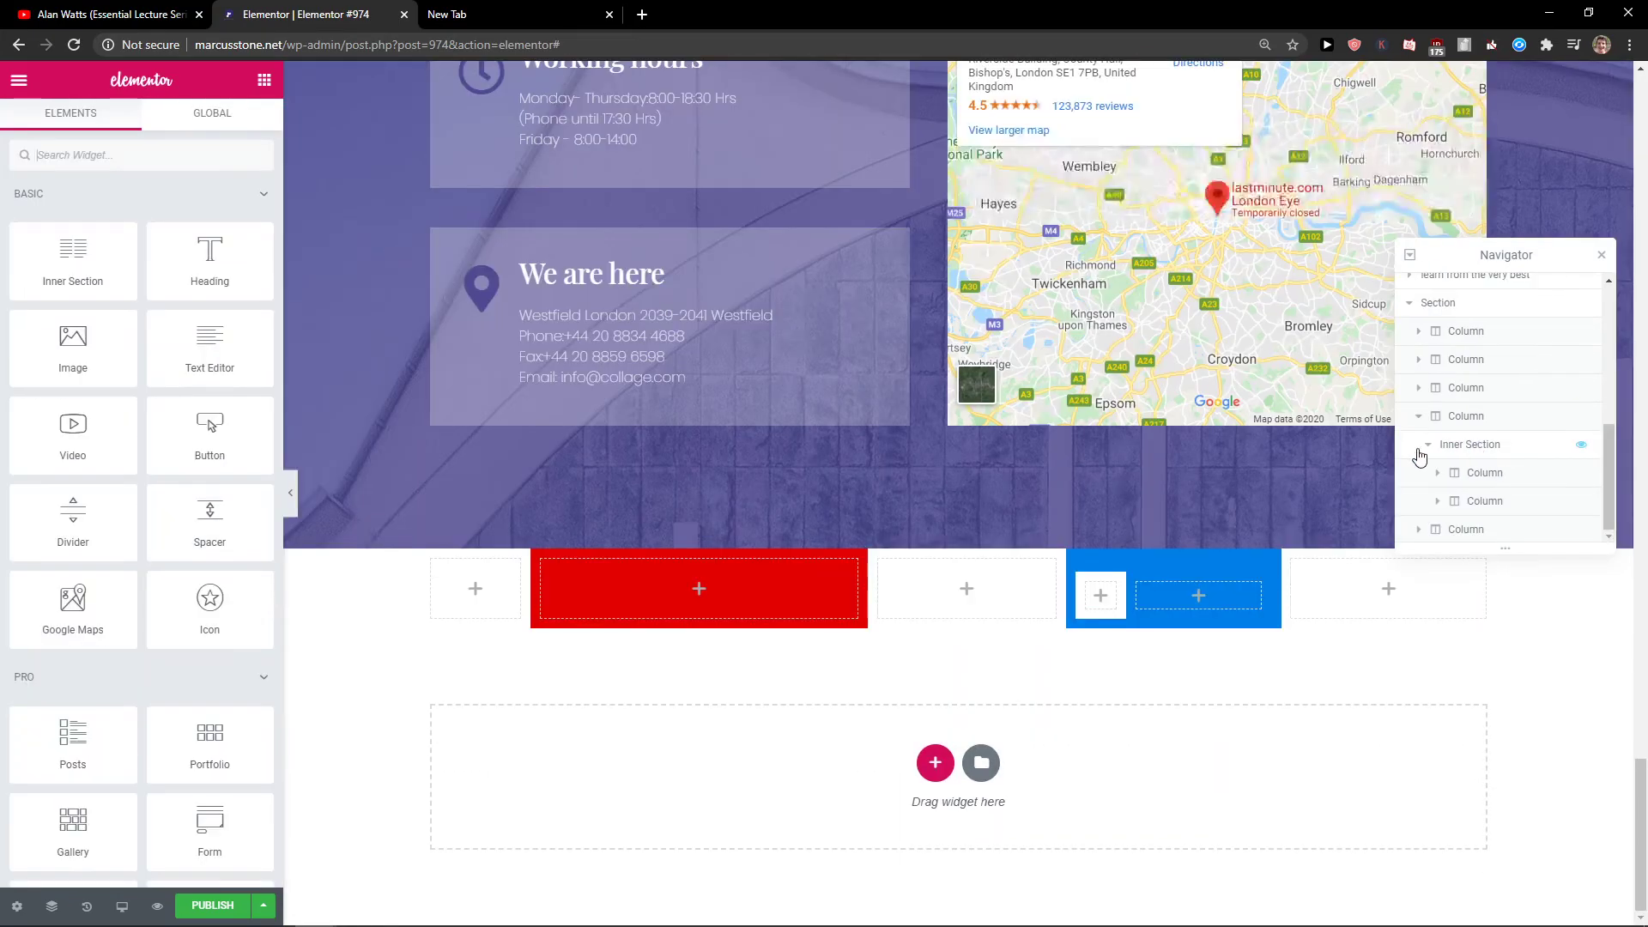
Step: Try Middle vertical alignment on the white inner column inside the blue column, and set it back to Default
{"action": "left_click", "coordinate": [1476, 485]}
{"action": "left_click", "coordinate": [48, 124]}
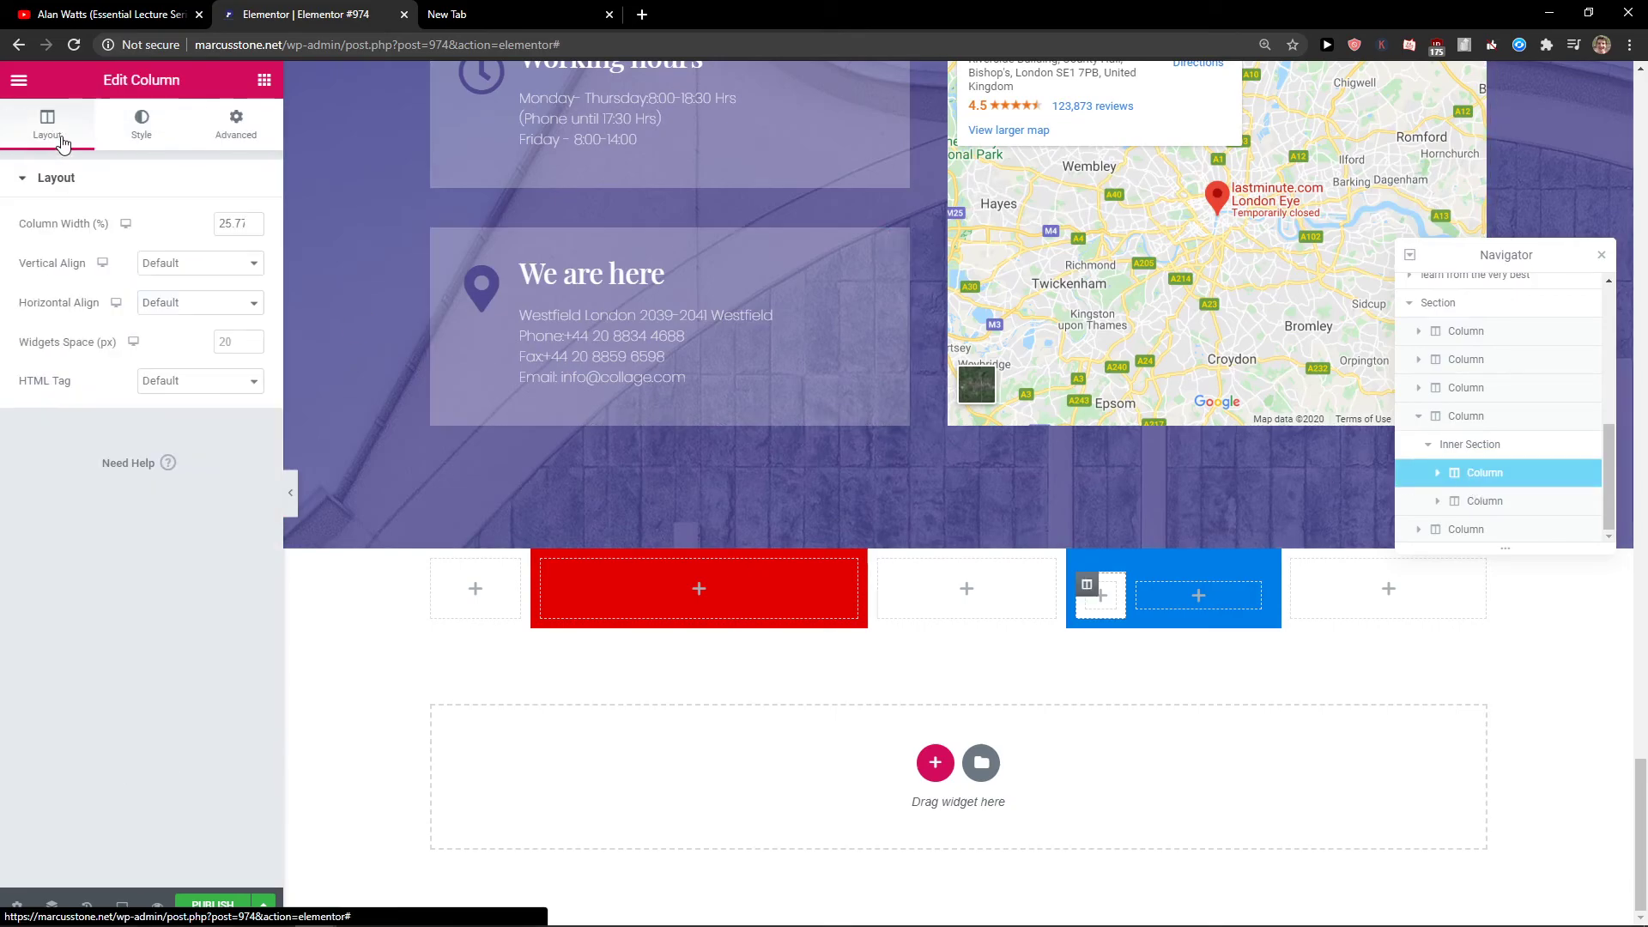
{"action": "left_click", "coordinate": [207, 266]}
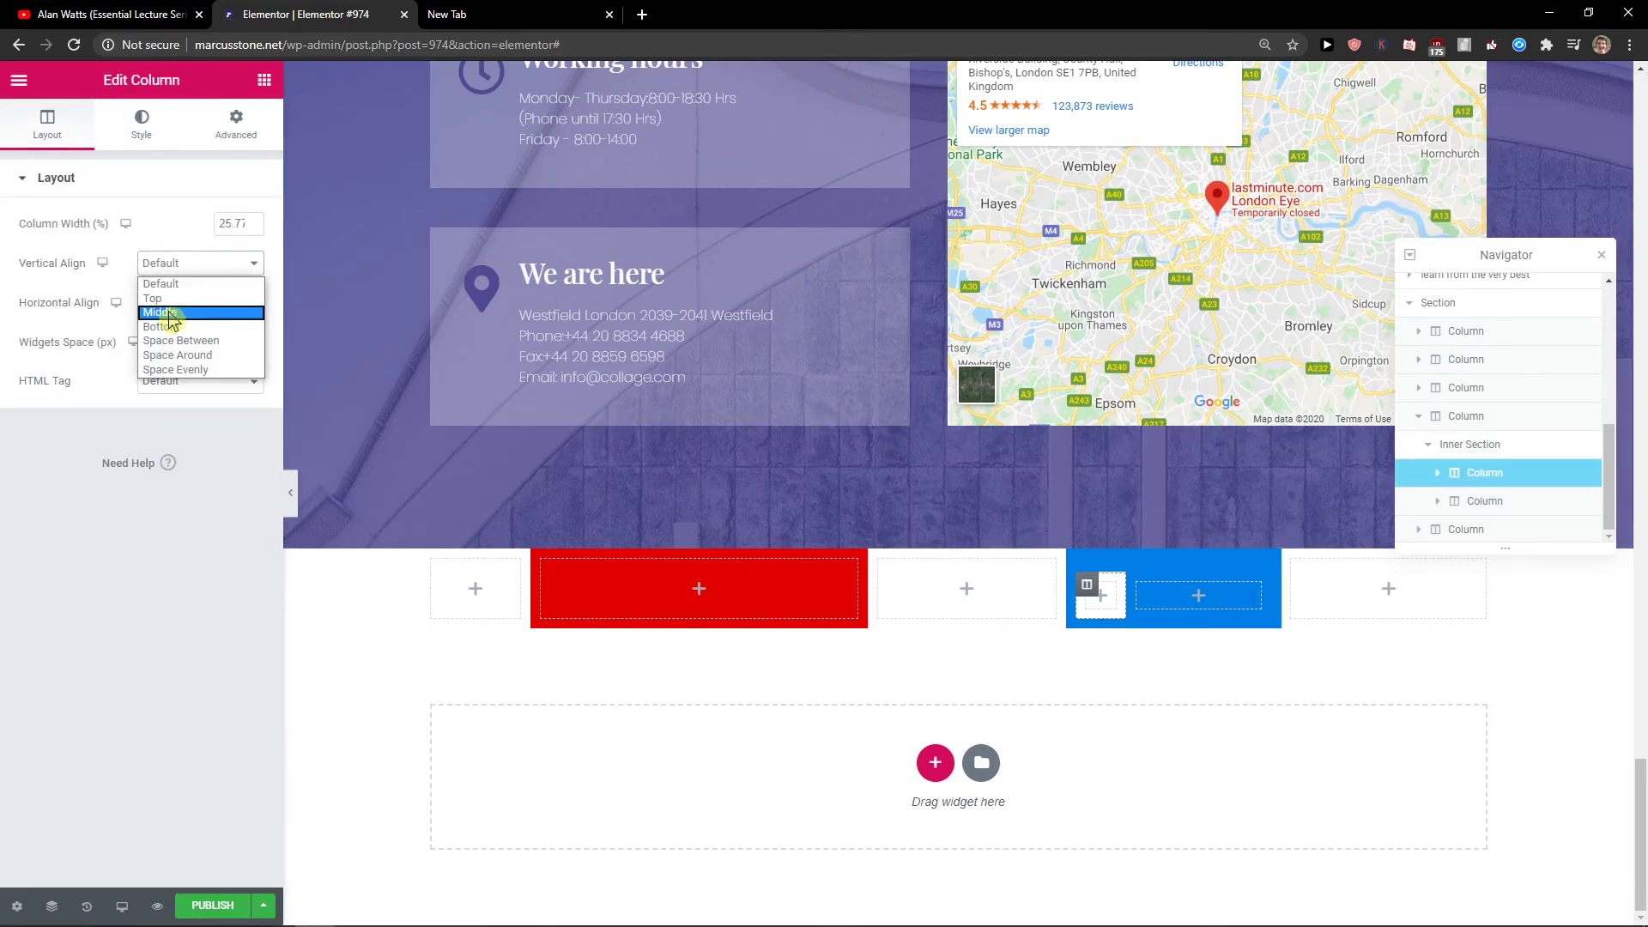
{"action": "left_click", "coordinate": [172, 313]}
{"action": "left_click", "coordinate": [172, 264]}
{"action": "left_click", "coordinate": [166, 283]}
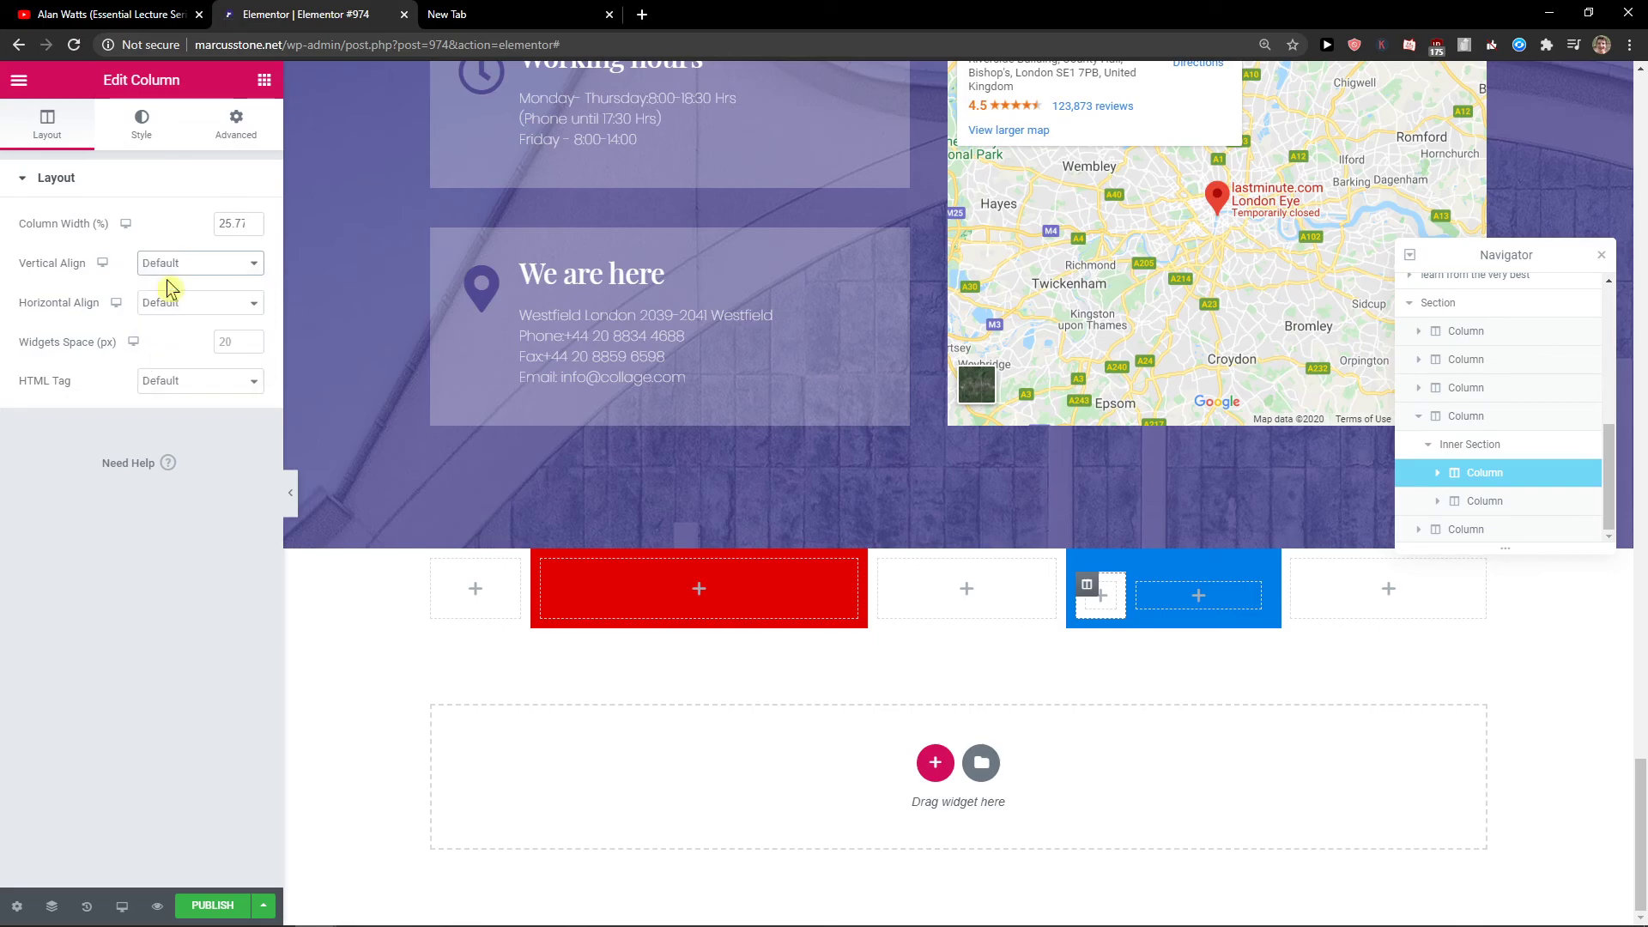
Step: View the horizontal alignment setting and the advanced margin and padding settings of the white inner column
{"action": "left_click", "coordinate": [151, 305]}
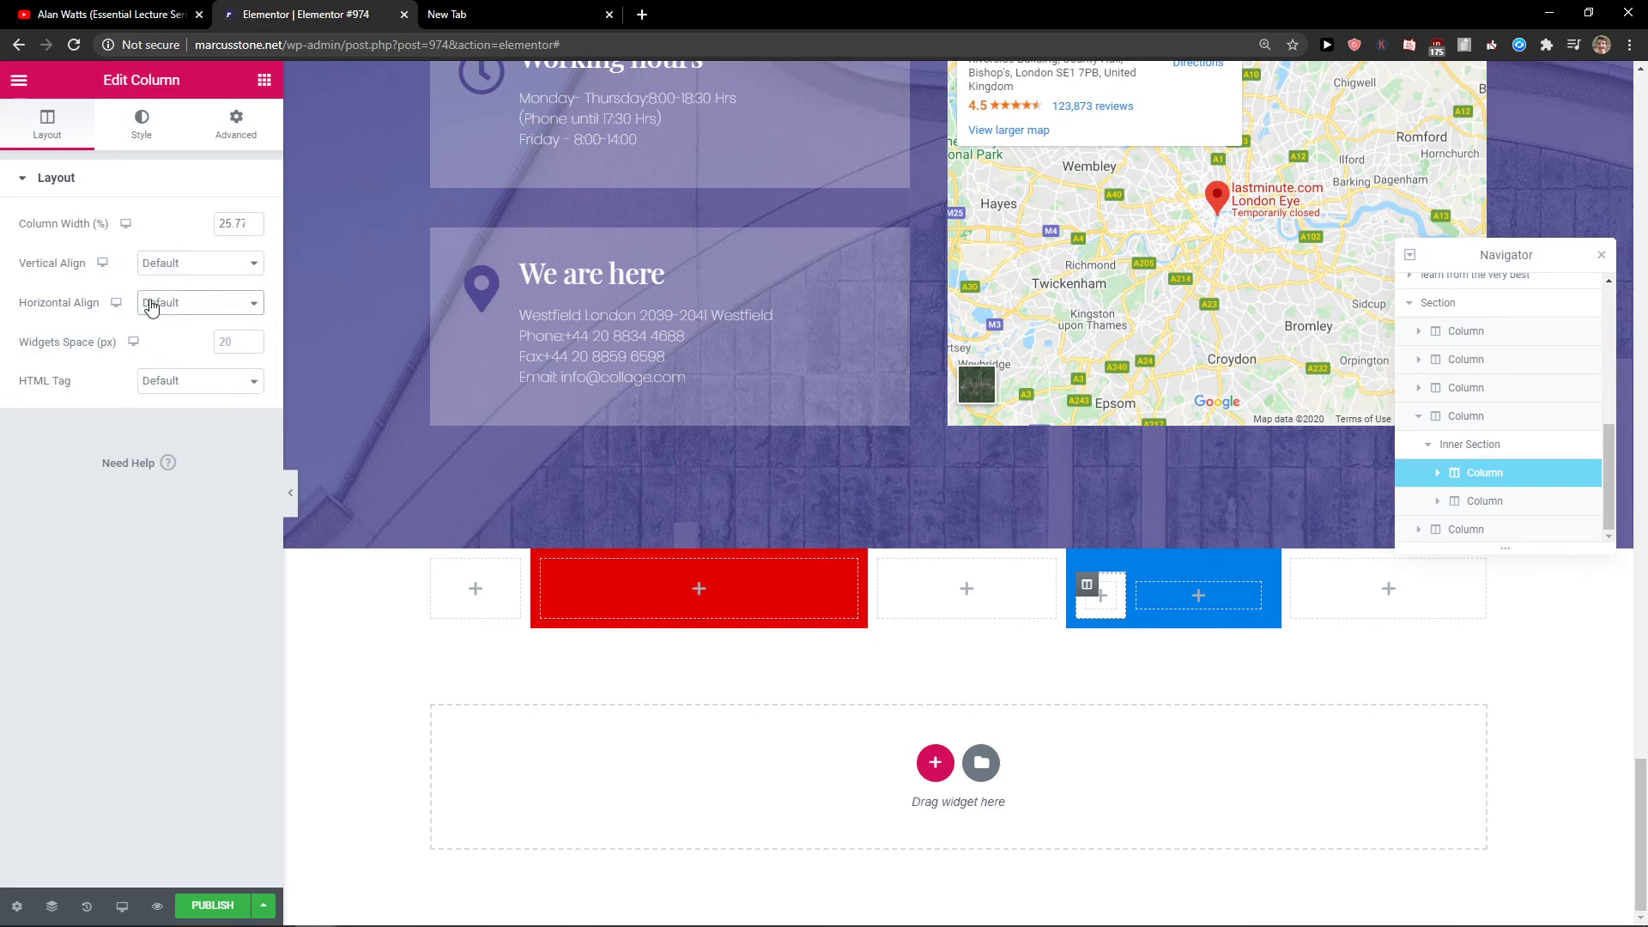
{"action": "left_click", "coordinate": [226, 142]}
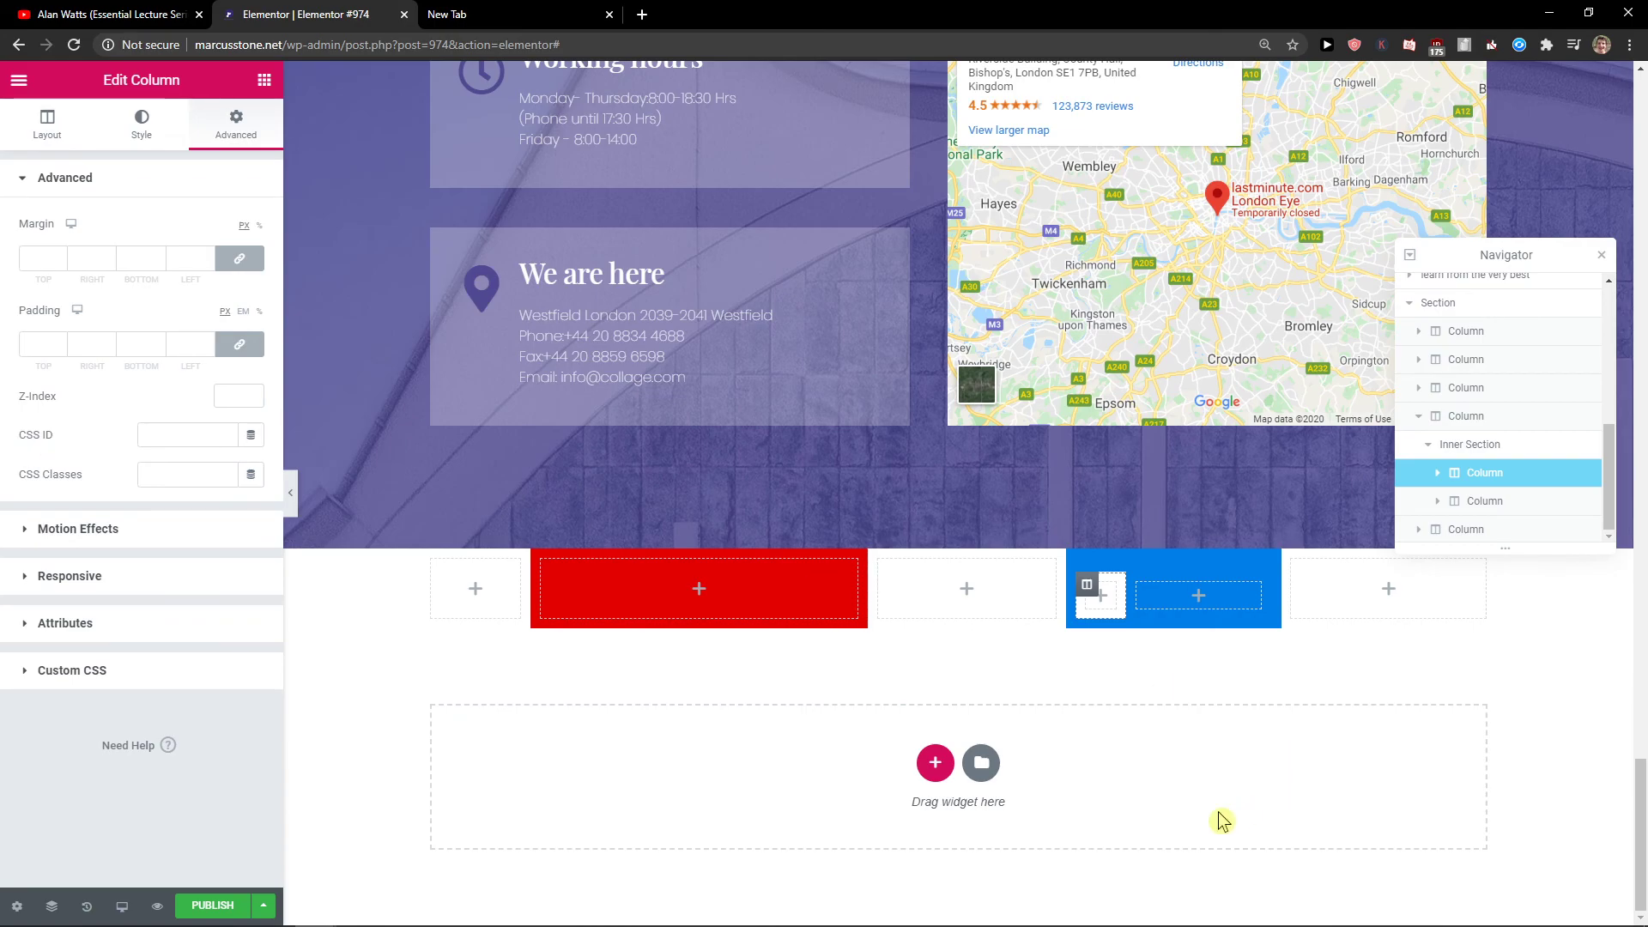
{"action": "scroll", "coordinate": [343, 734], "scroll_direction": "up", "scroll_amount": 2}
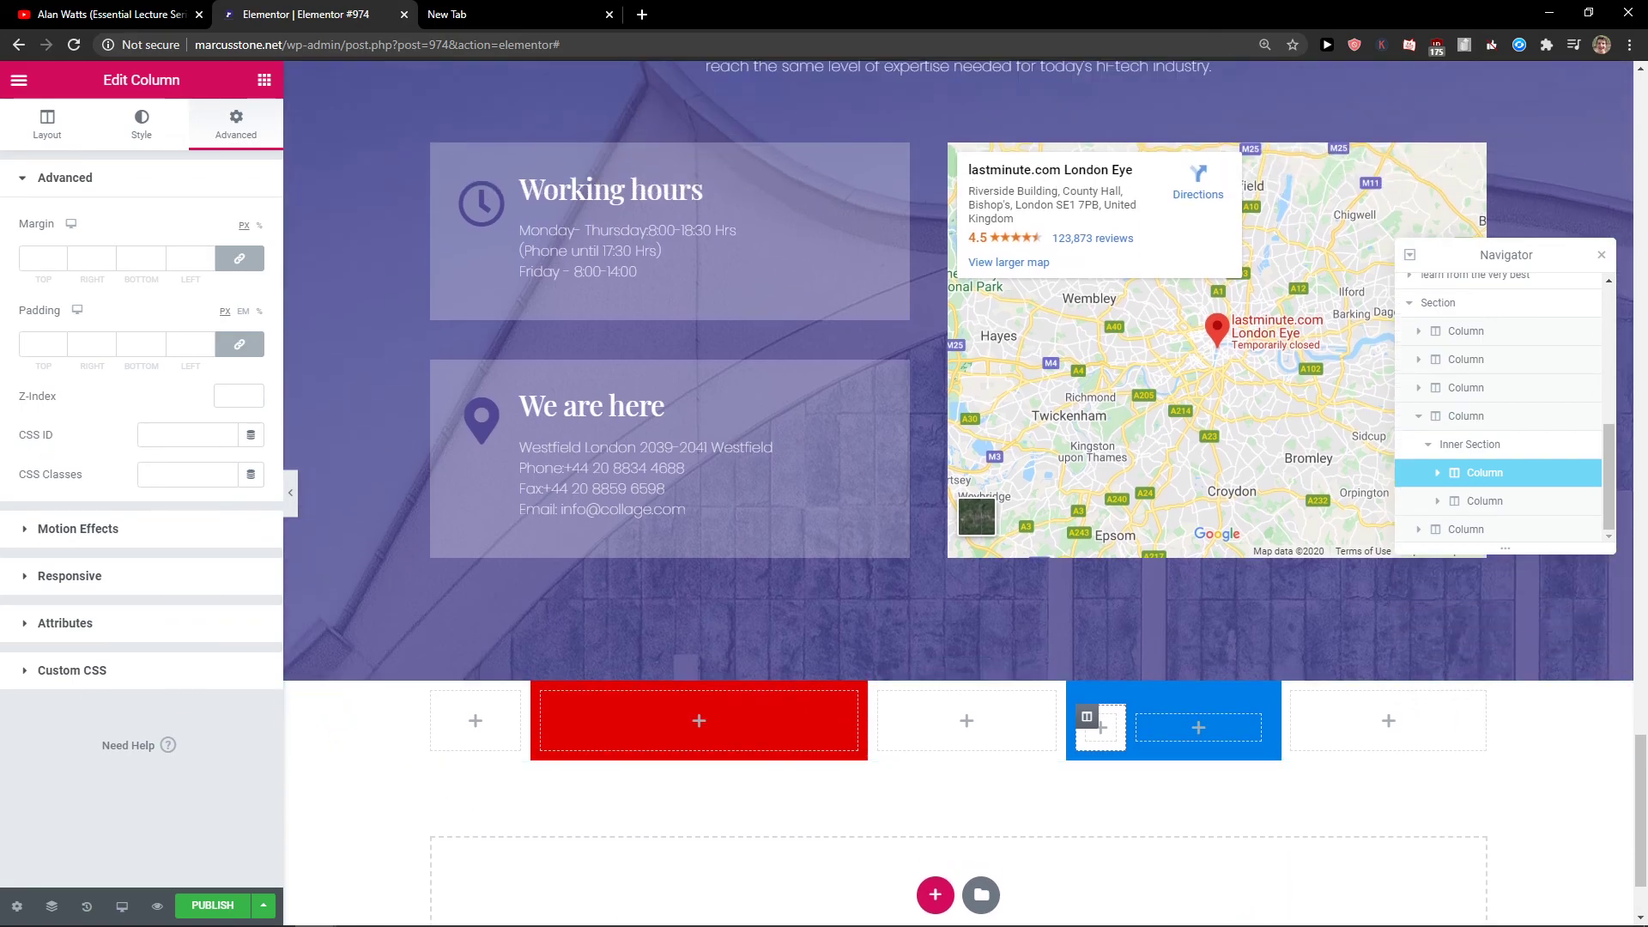